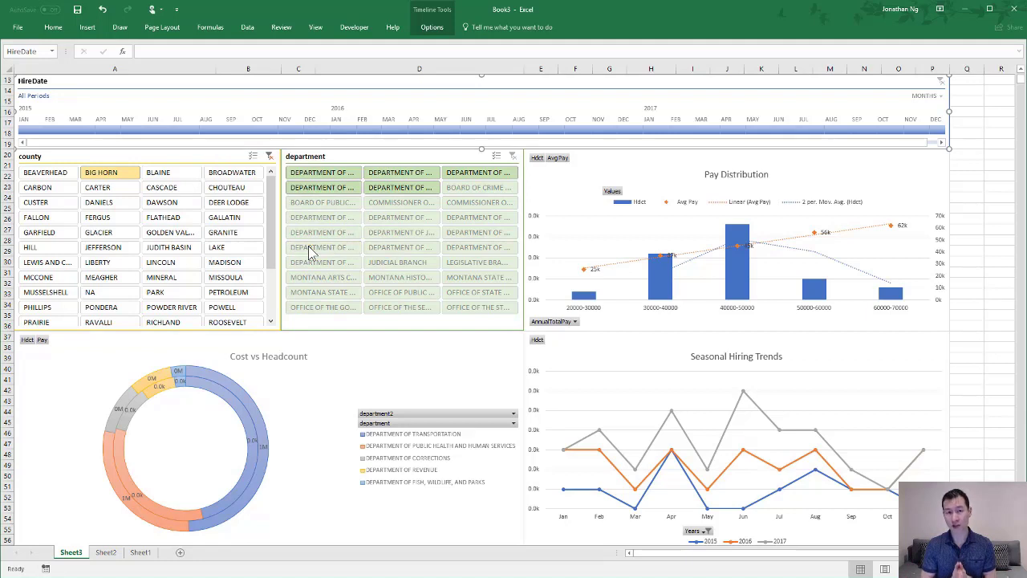
click(311, 250)
drag(111, 135, 656, 138)
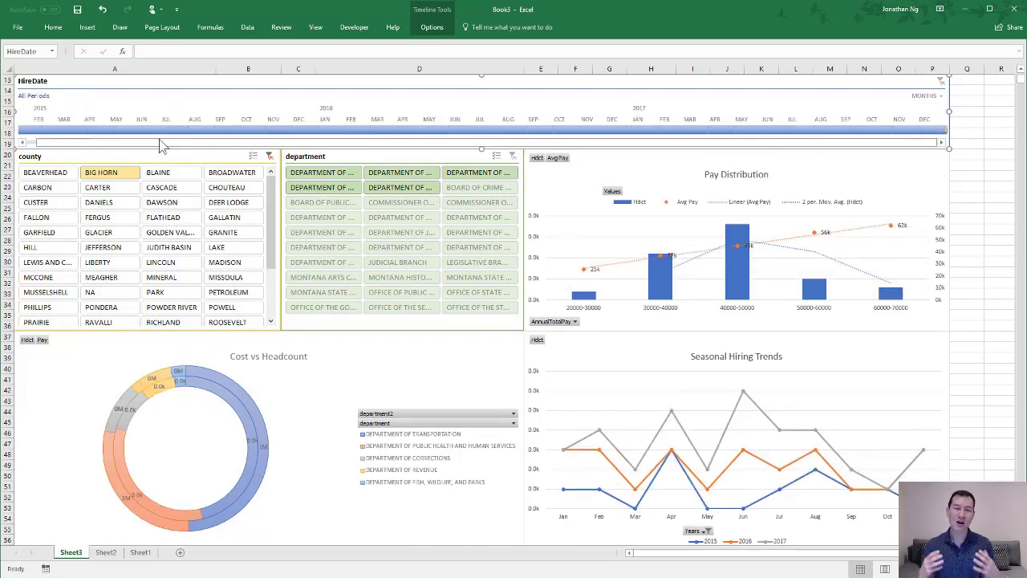
drag(149, 143, 79, 143)
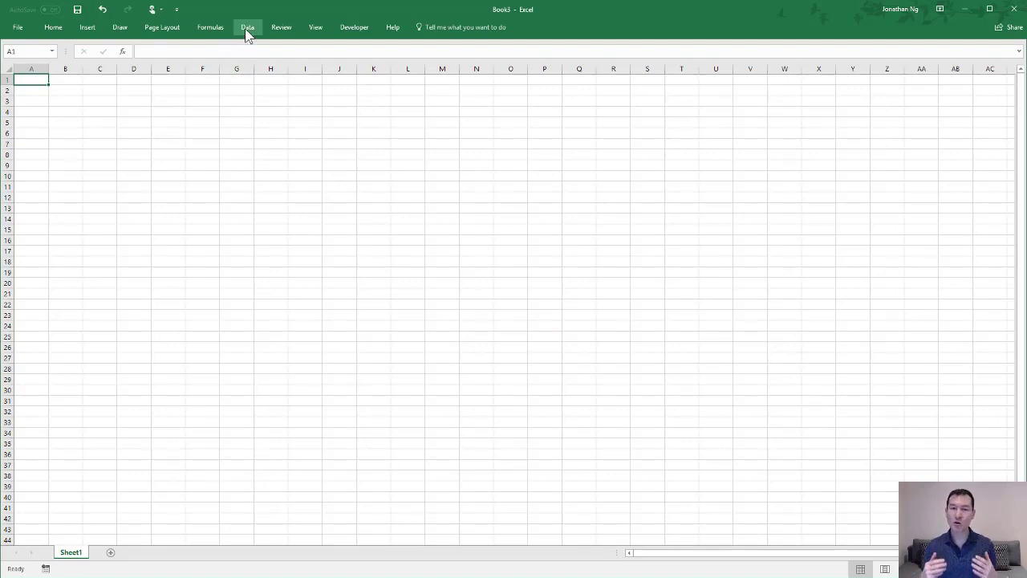
click(245, 30)
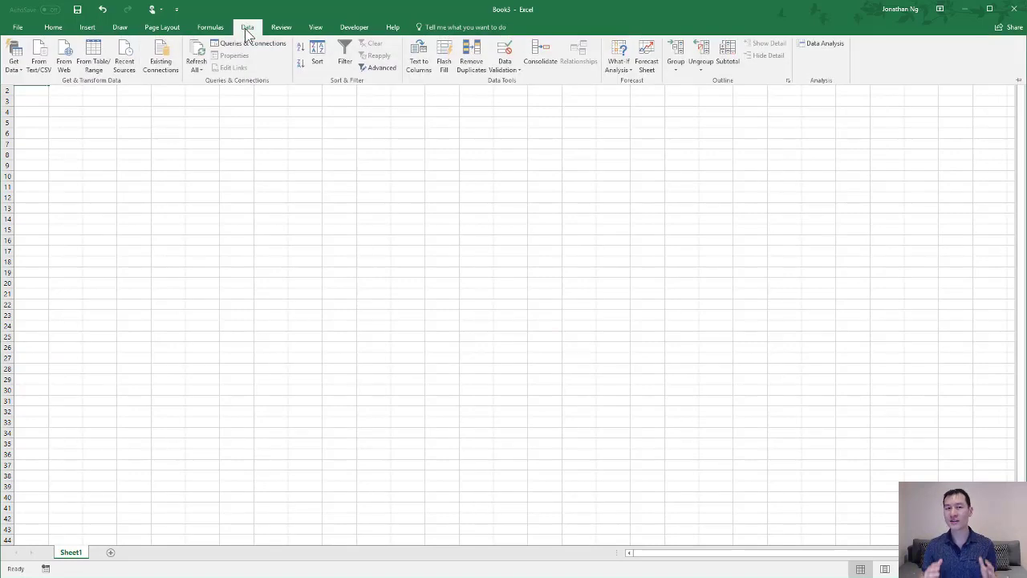
click(14, 67)
mouse_move(44, 90)
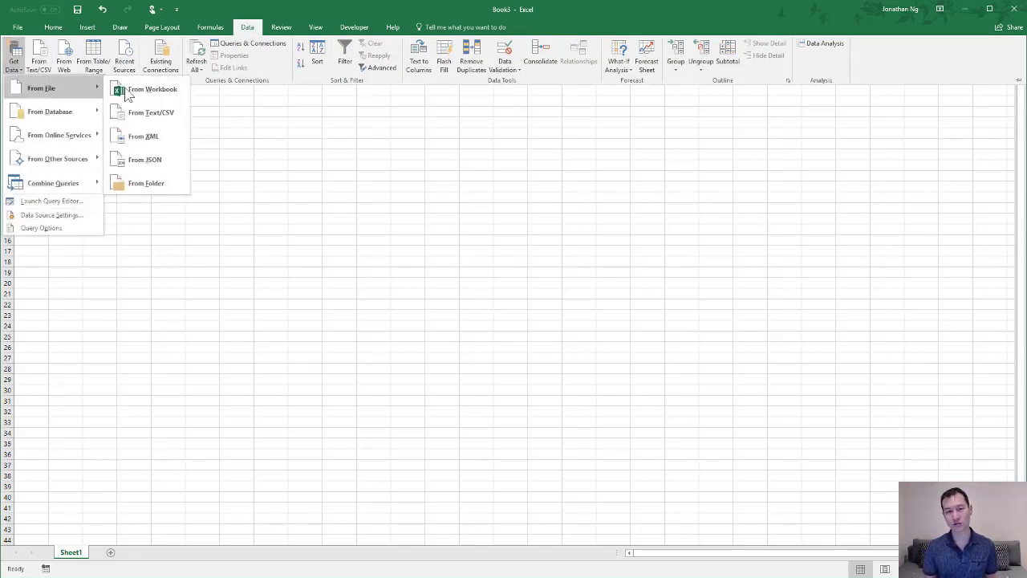
click(163, 115)
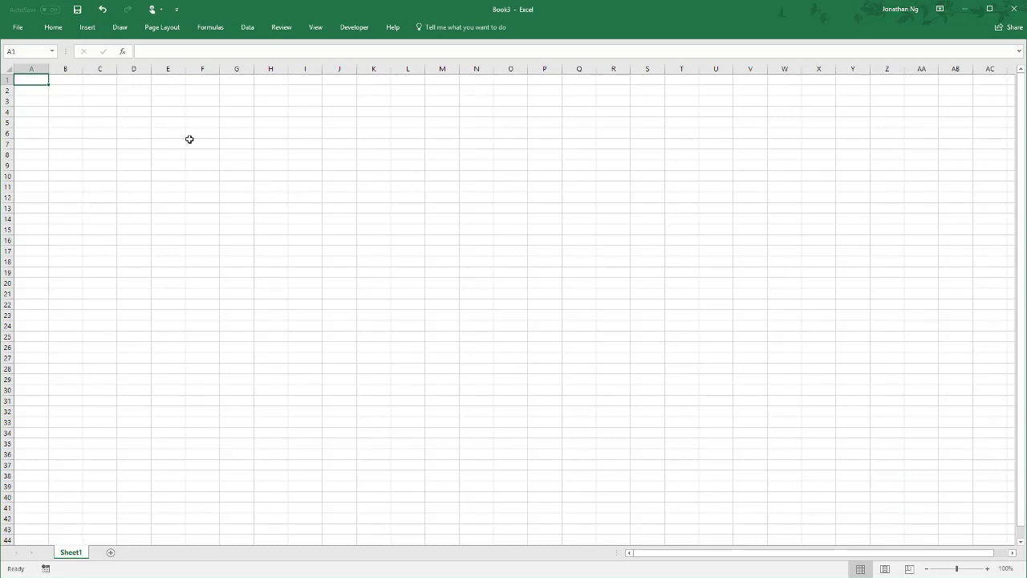
- Import the Employees2017.csv text file through Get Data and load it into a new worksheet
click(245, 28)
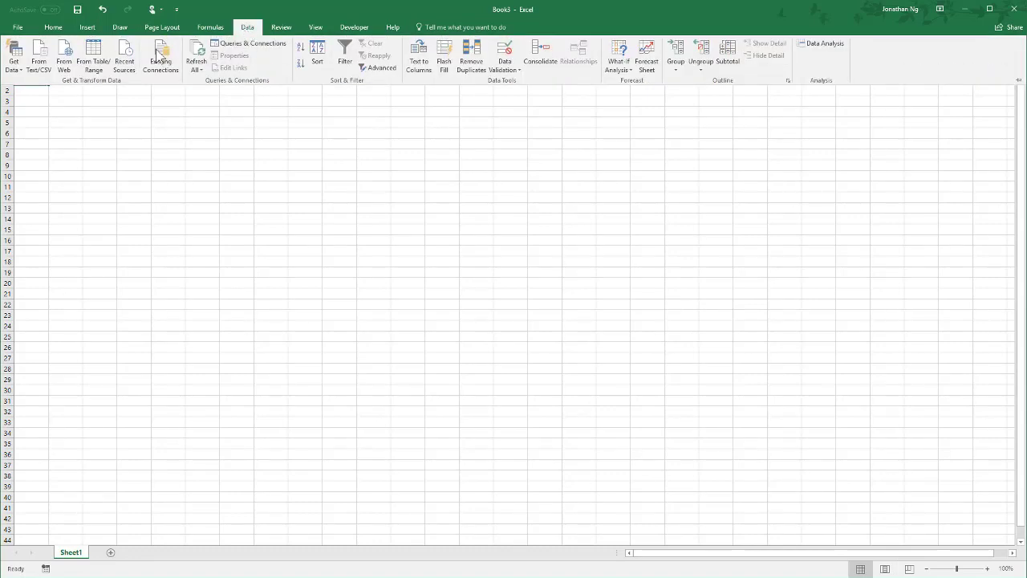
click(14, 64)
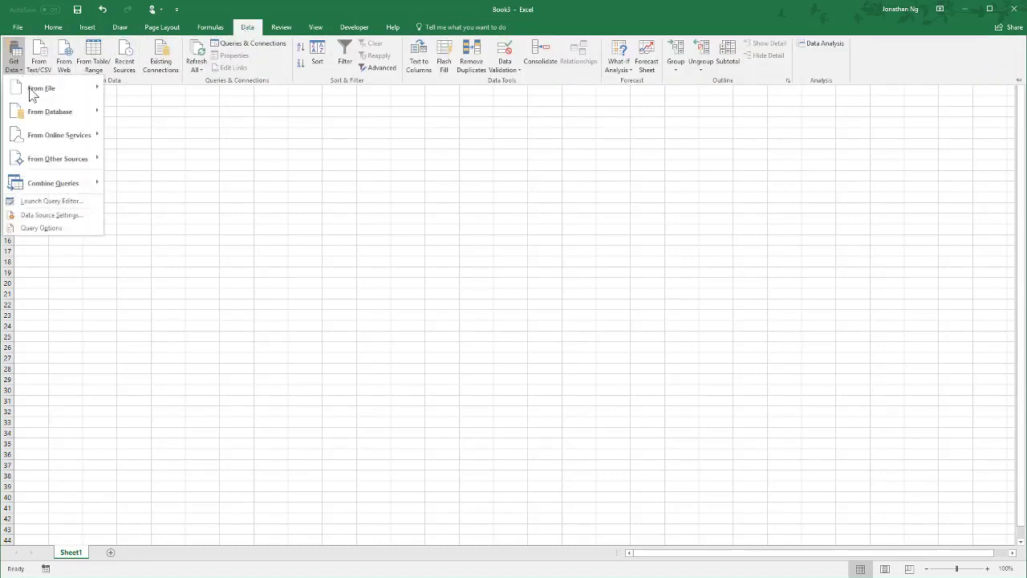
mouse_move(40, 90)
click(153, 113)
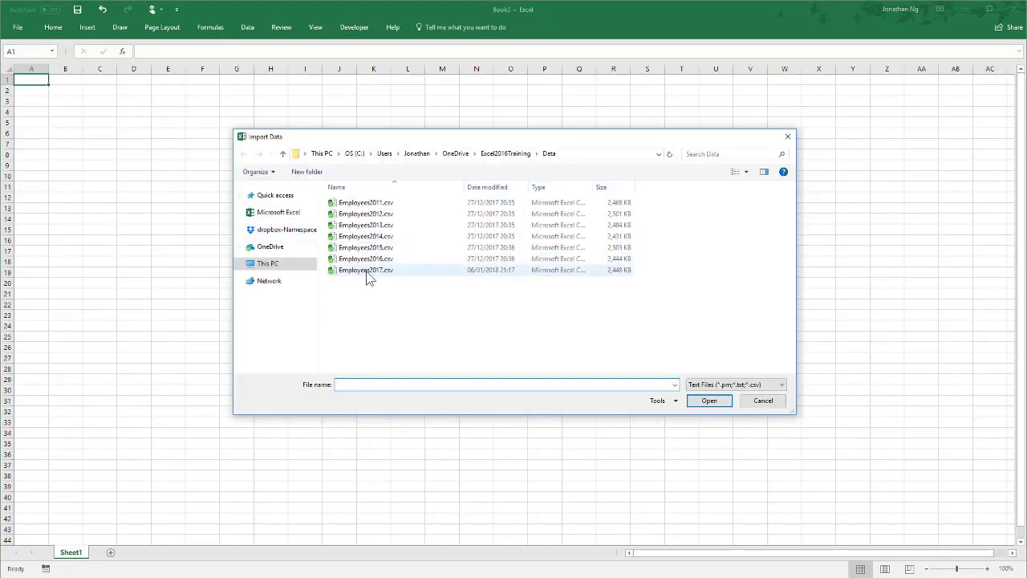
click(367, 272)
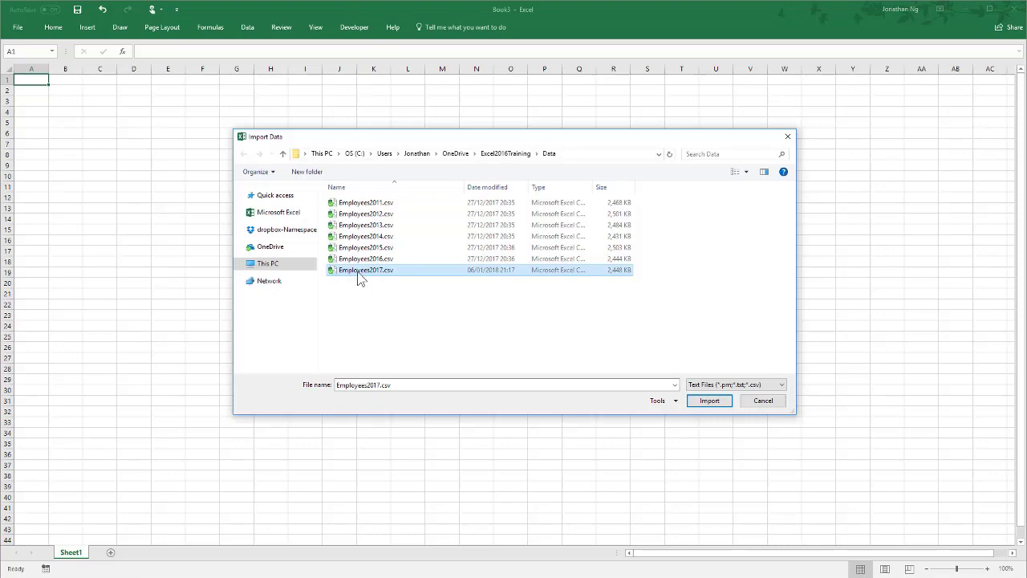
double_click(360, 274)
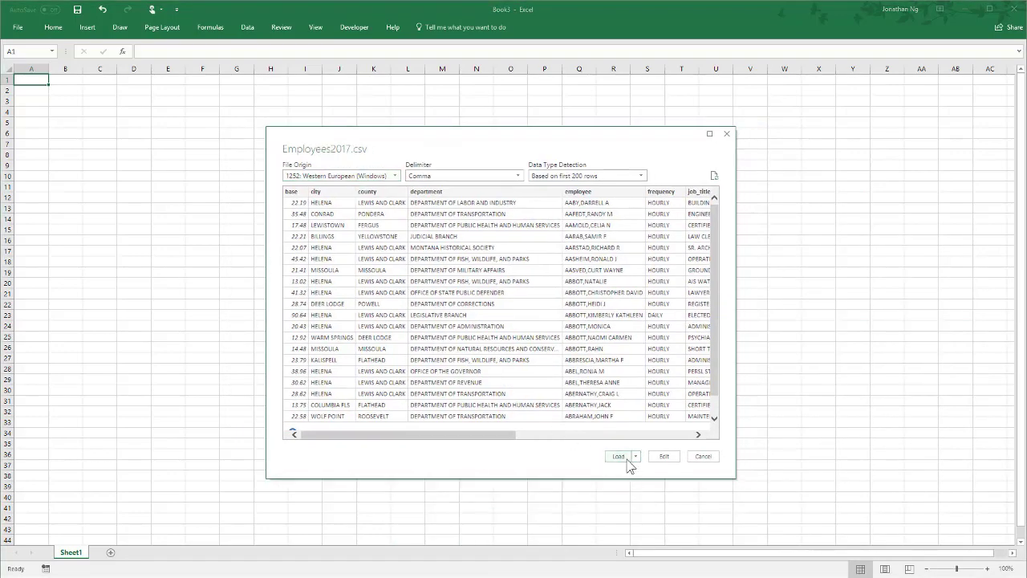
click(618, 455)
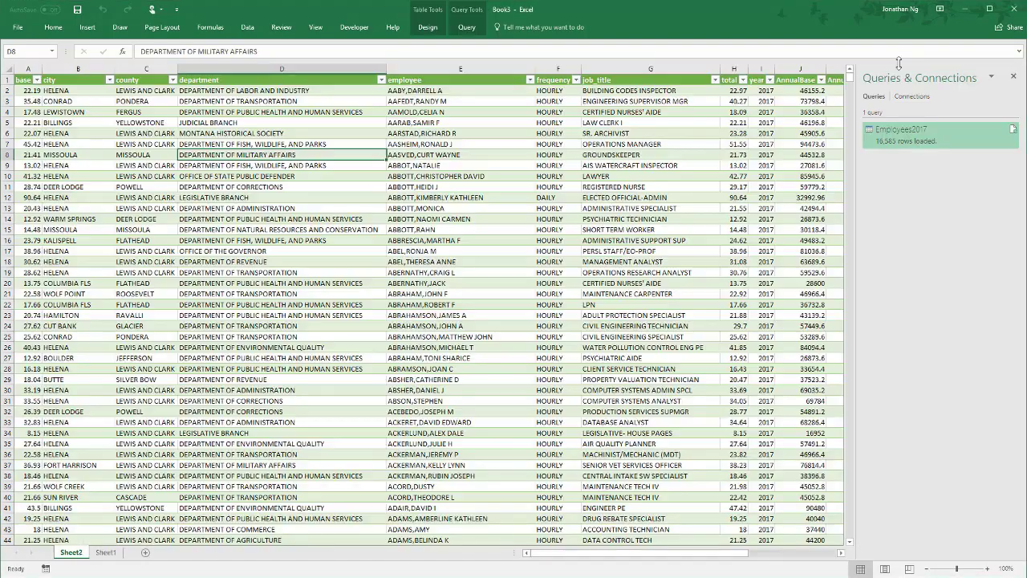
- Rename the loaded table as Employees and close the Queries & Connections pane
click(427, 32)
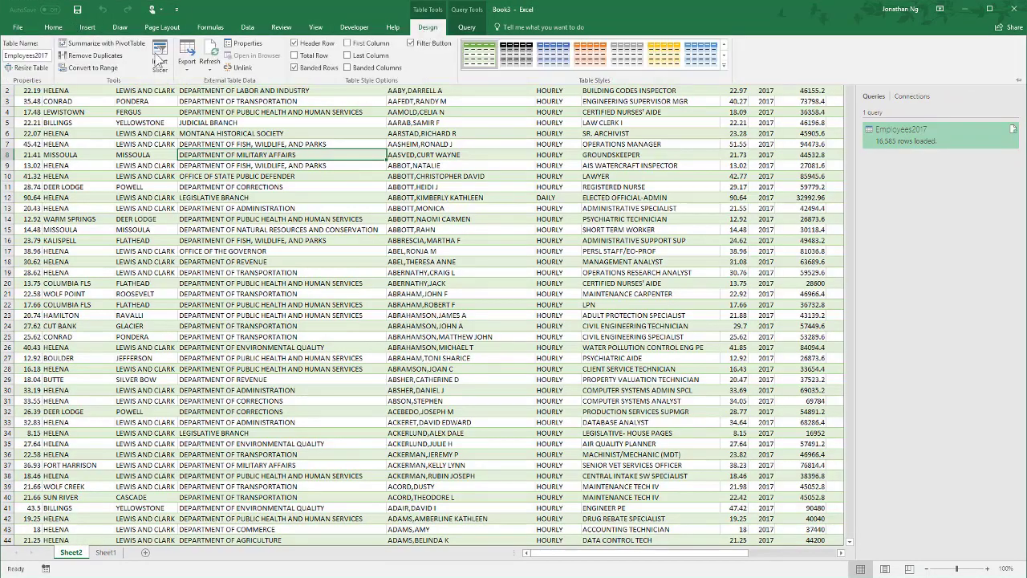
double_click(48, 56)
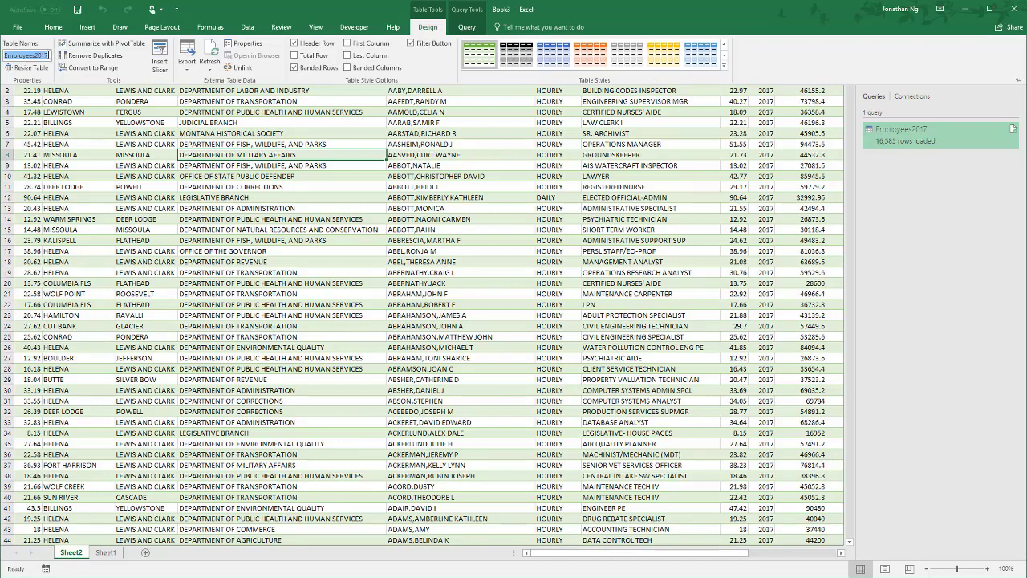
click(49, 55)
key(BackSpace)
key(BackSpace)
key(BackSpace)
key(BackSpace)
key(Return)
click(1015, 74)
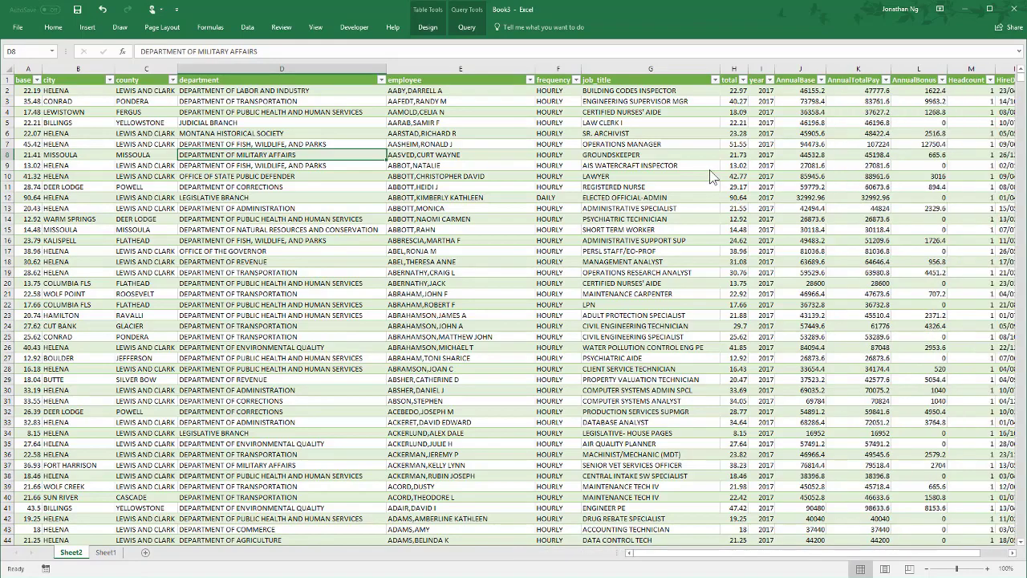
- Create a PivotTable from the Employees table on a new worksheet
click(711, 168)
scroll(666, 219, down, 1)
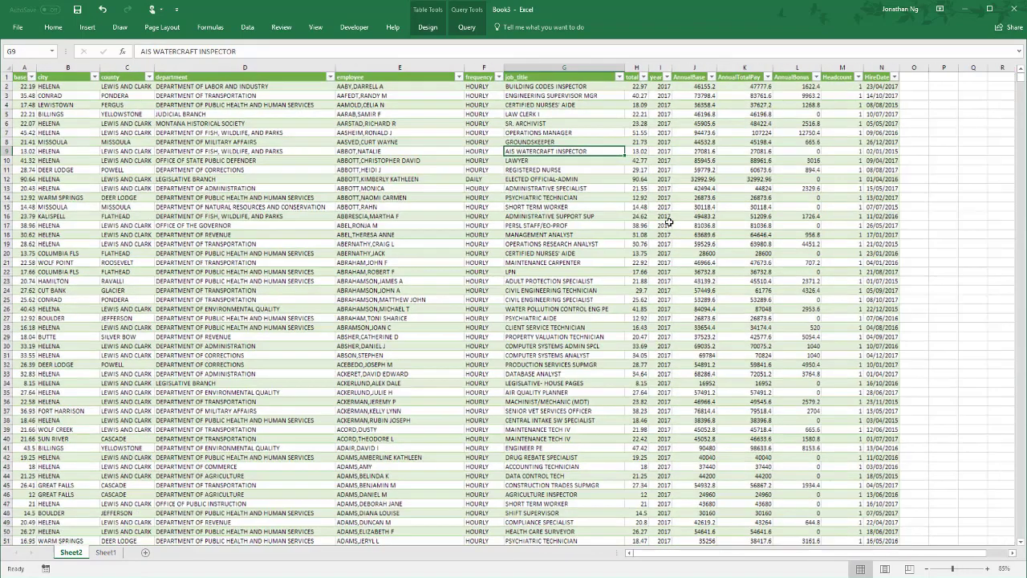
click(664, 200)
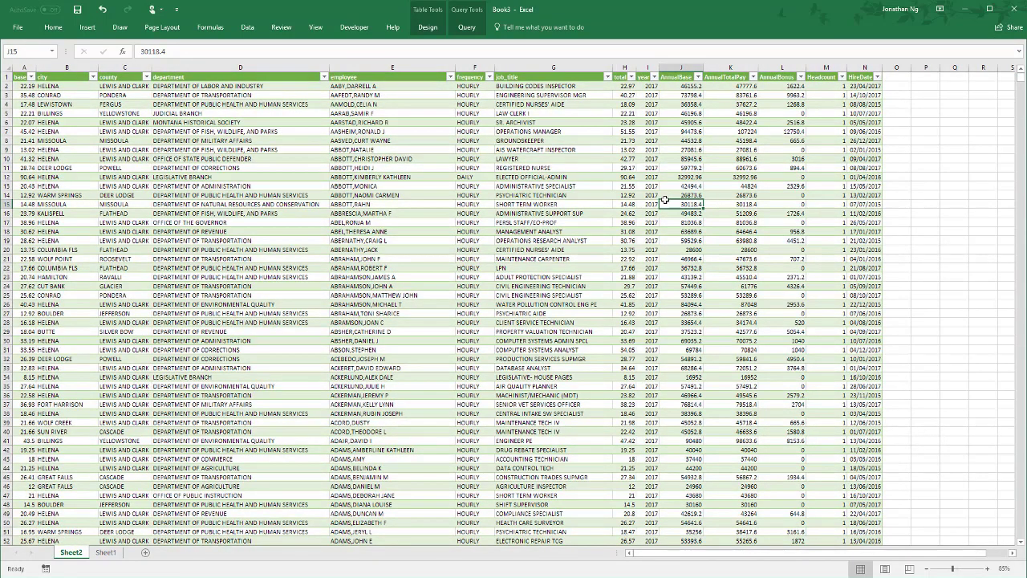
click(379, 222)
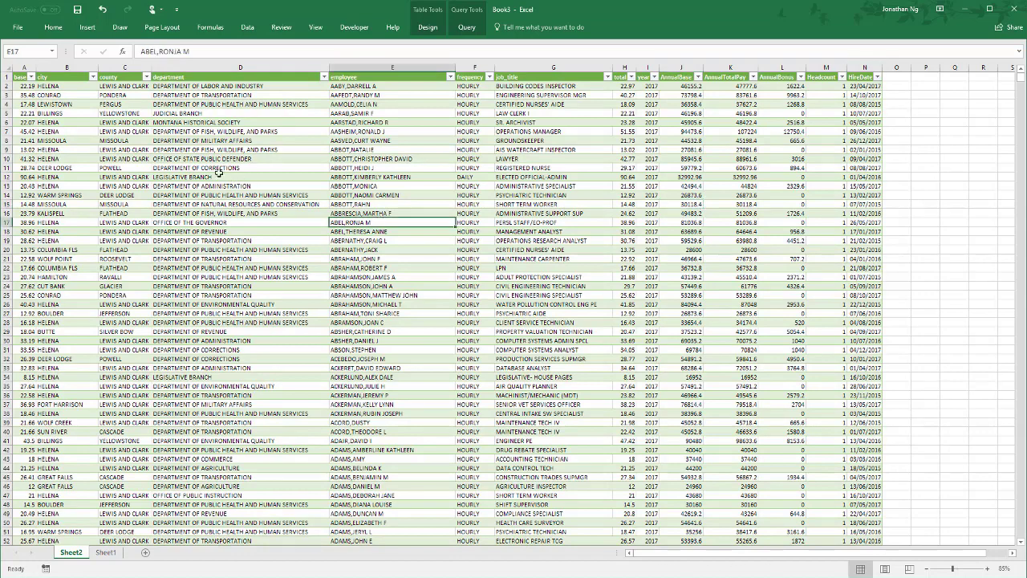
click(87, 29)
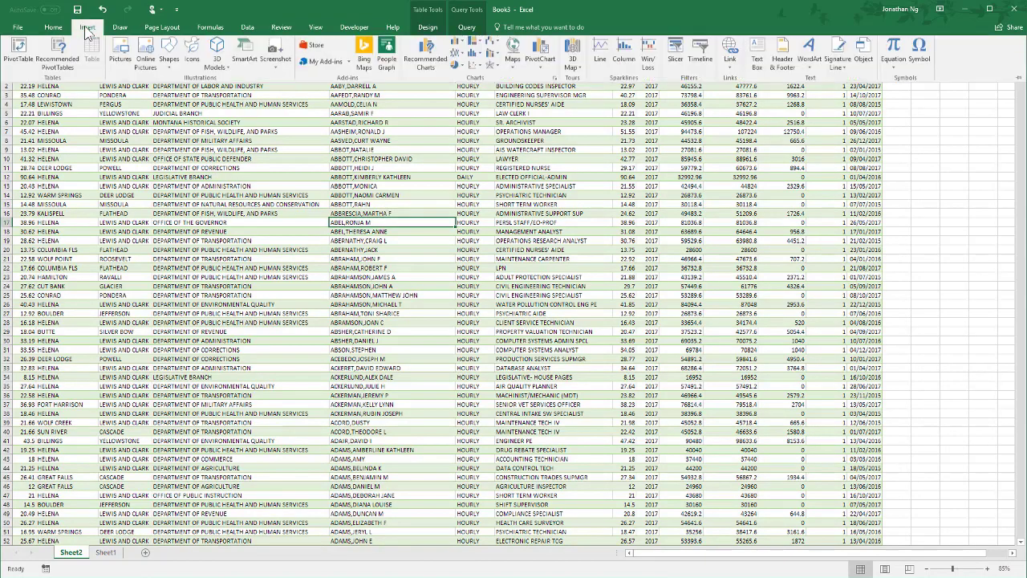
click(23, 55)
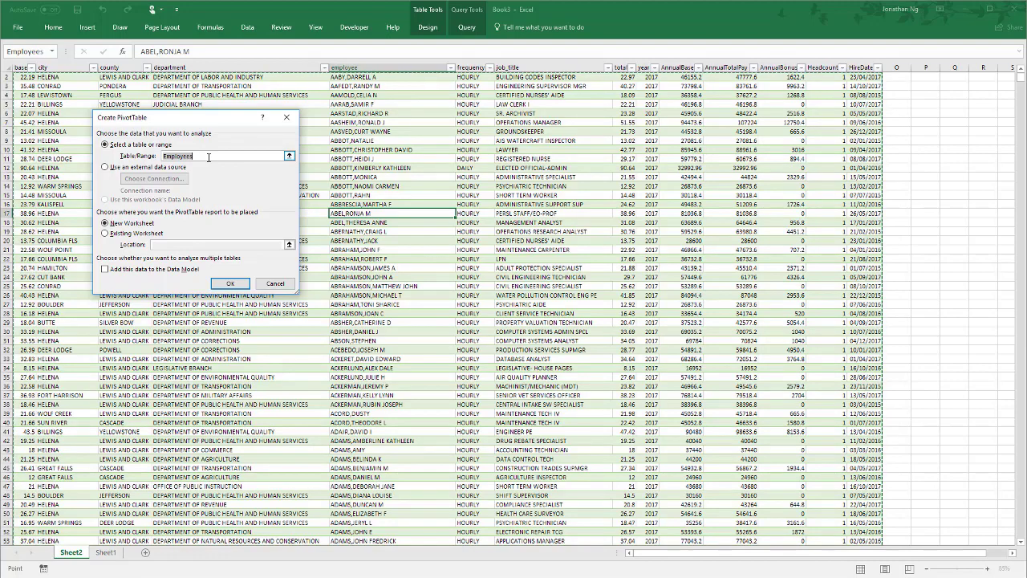
click(232, 282)
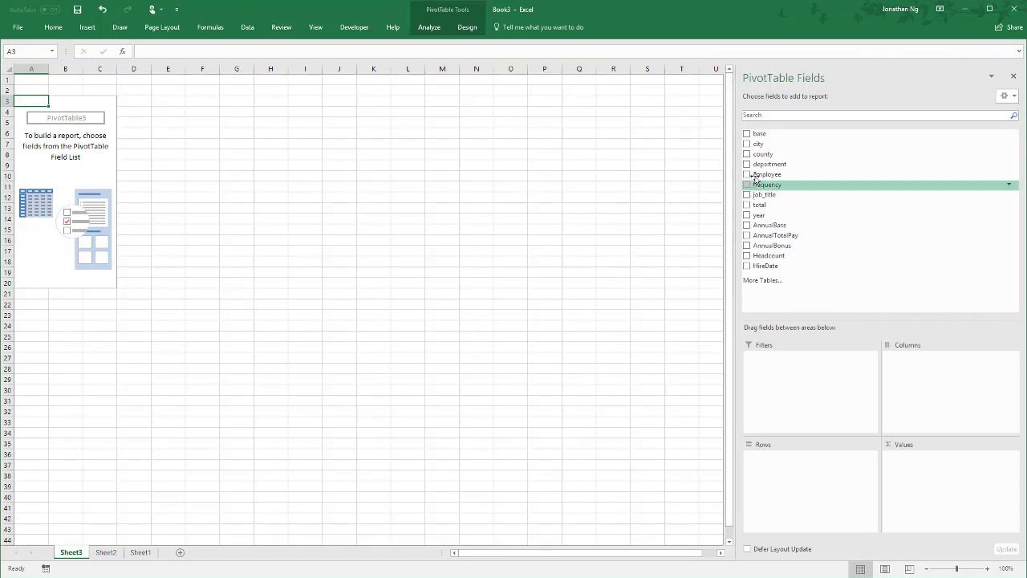
- Add department as the PivotTable's row field and Headcount as its summed value field
drag(769, 163, 785, 471)
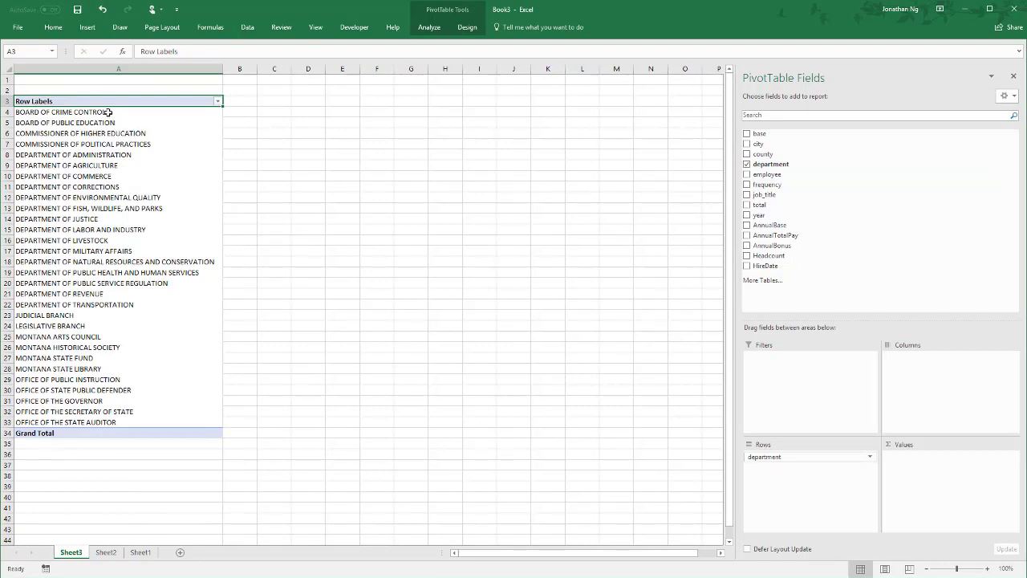
drag(109, 112, 100, 418)
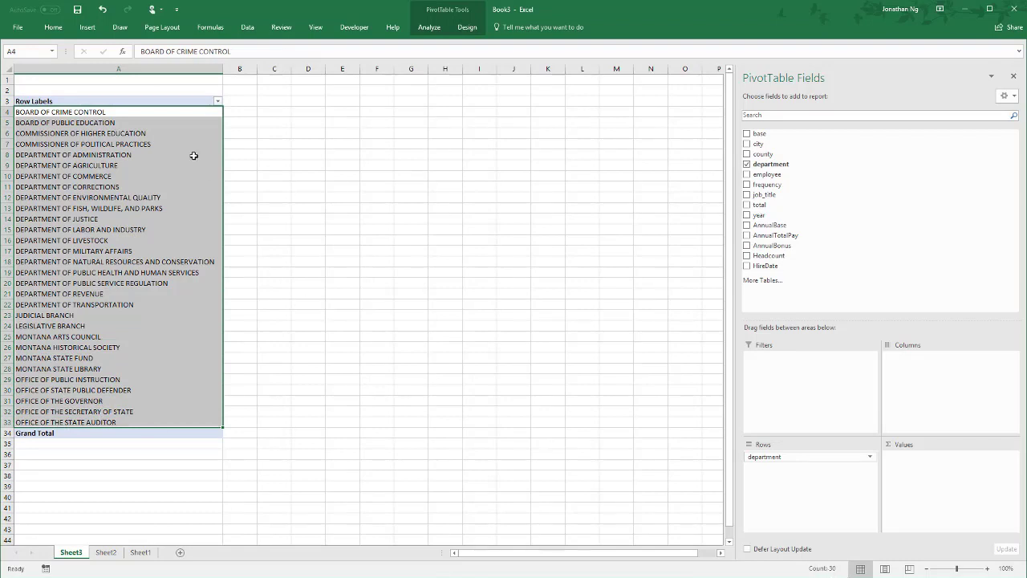
drag(767, 255, 922, 481)
- Filter the PivotTable's row labels to the top 10 items by Sum of Headcount
click(124, 186)
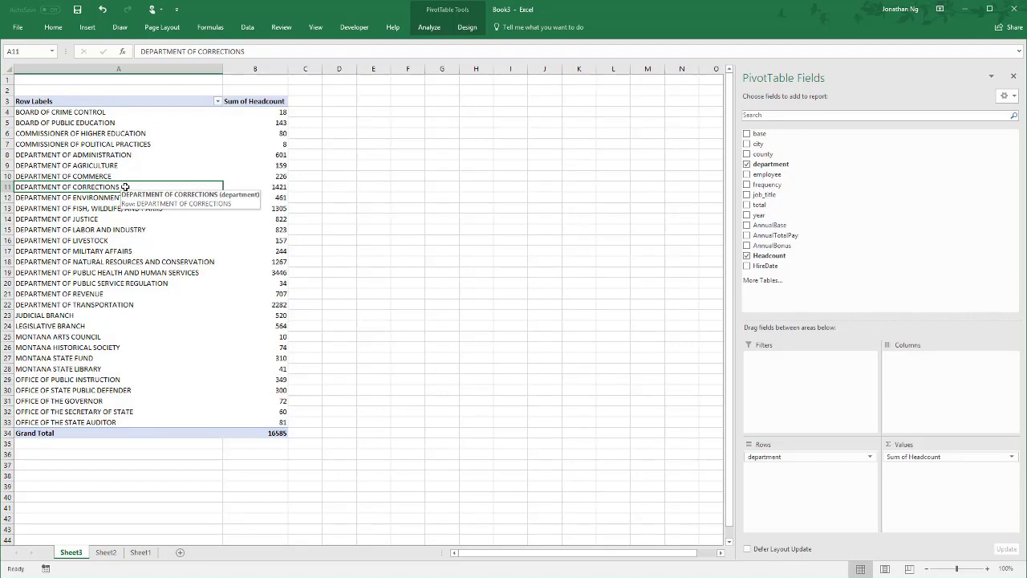
click(128, 116)
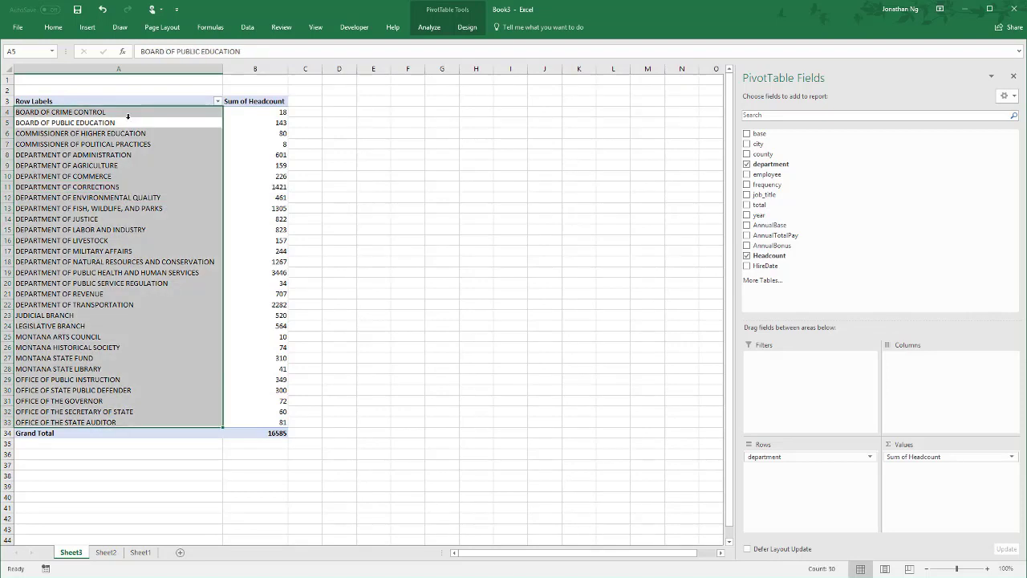
click(127, 116)
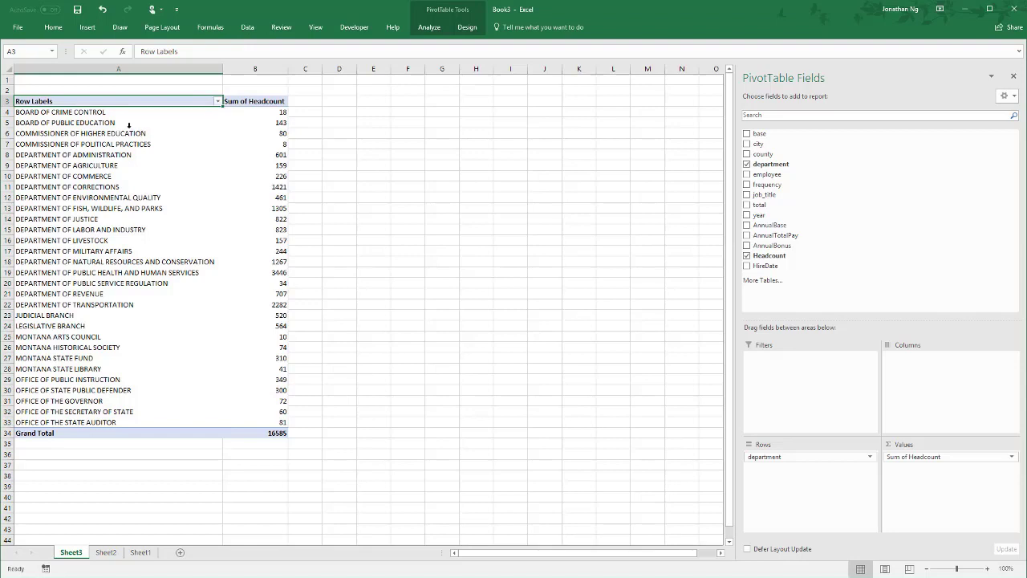
click(218, 101)
mouse_move(178, 179)
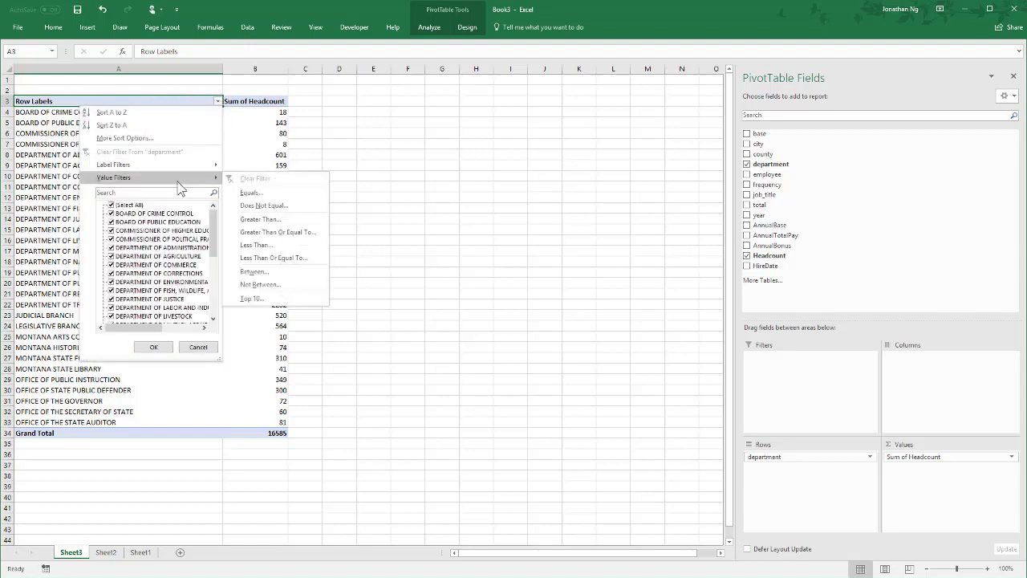
click(254, 300)
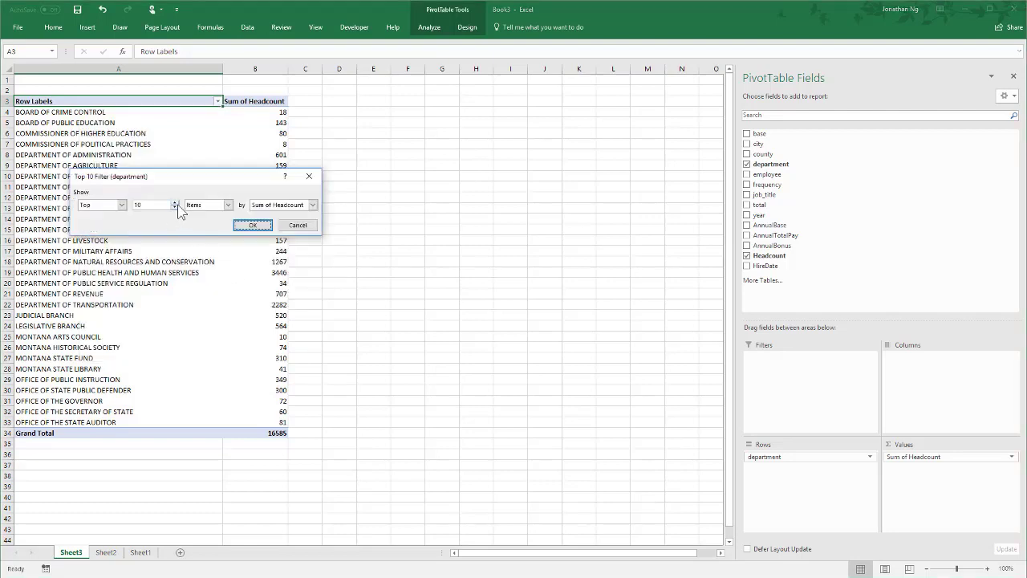
click(286, 206)
click(287, 208)
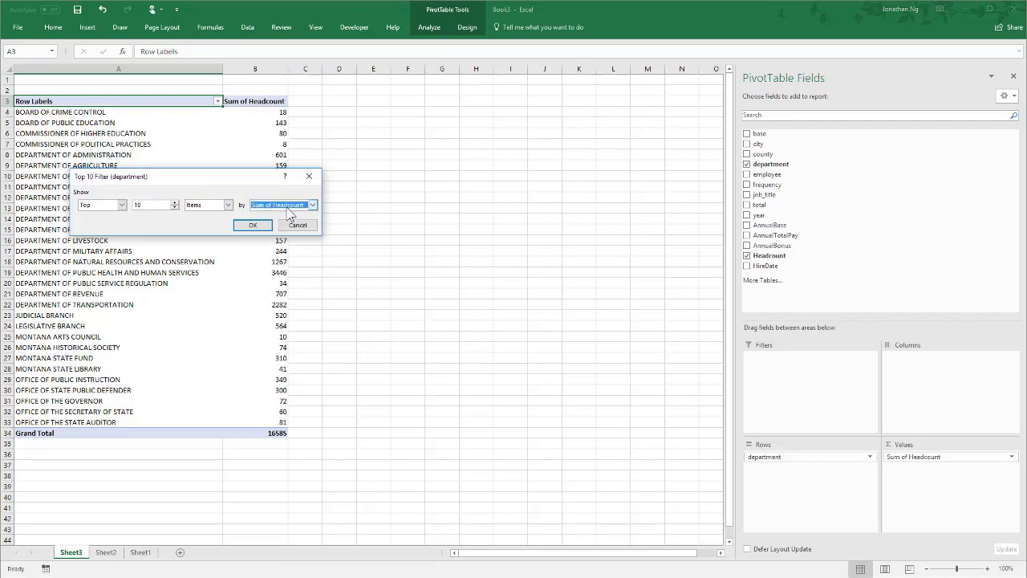
click(252, 225)
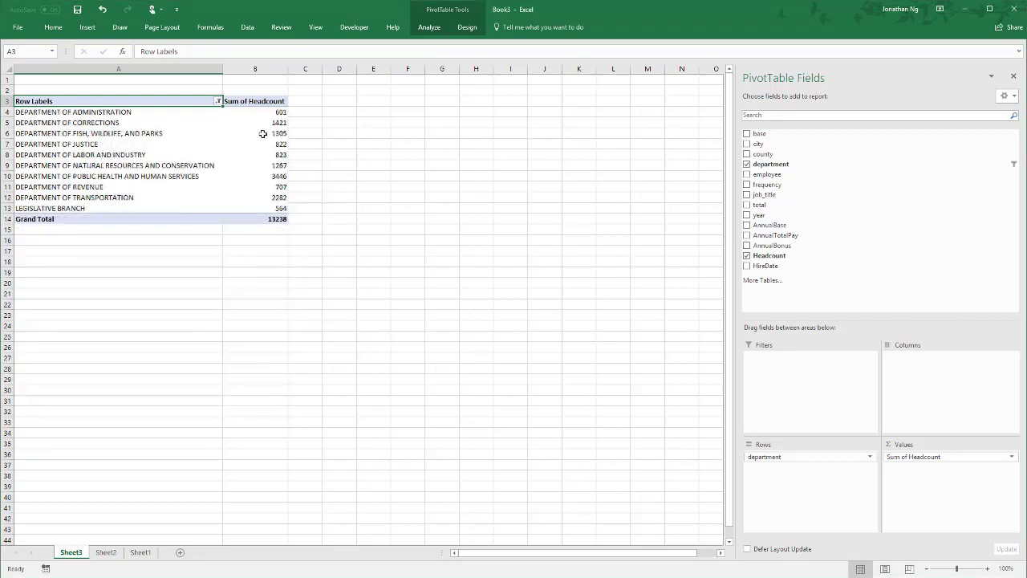
- Sort the departments by Sum of Headcount from largest to smallest and slightly narrow column A
mouse_move(267, 115)
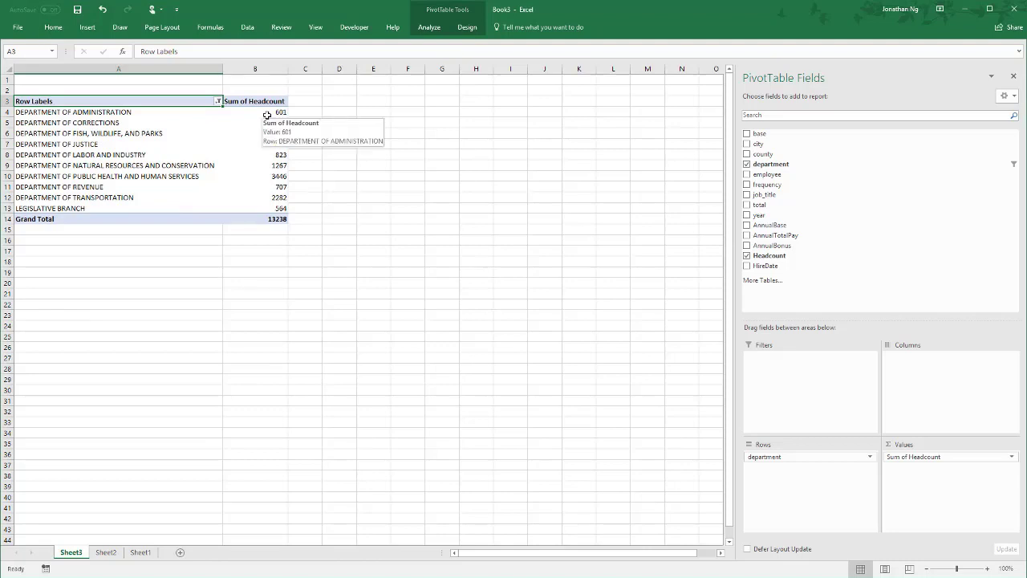
right_click(267, 115)
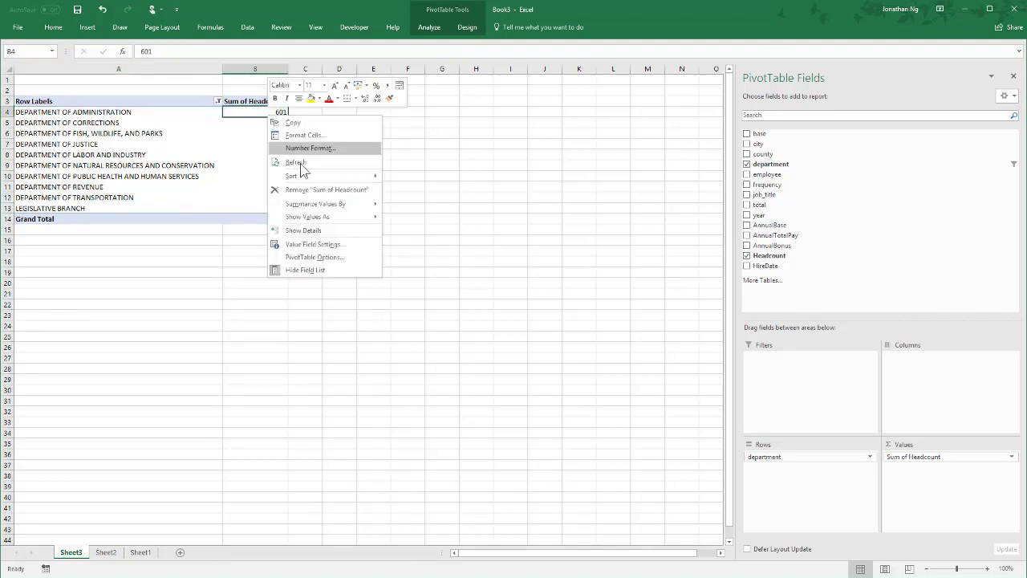
mouse_move(329, 177)
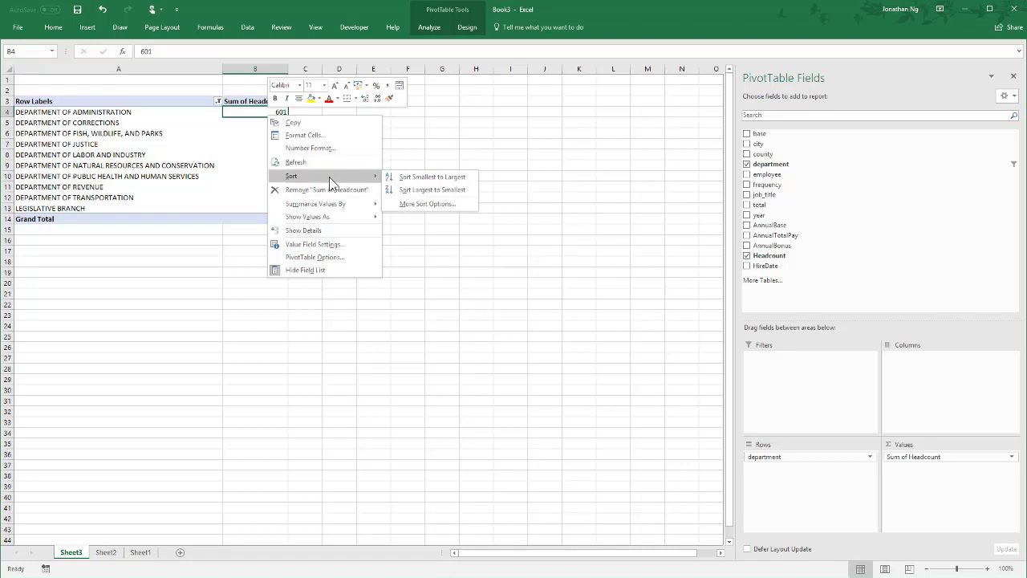
click(425, 190)
mouse_move(240, 188)
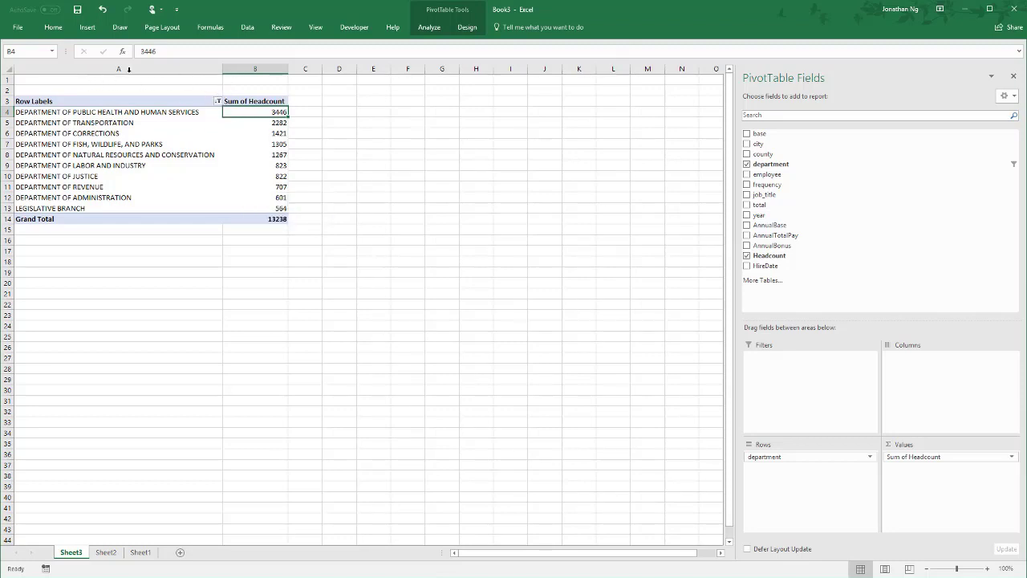
drag(222, 70, 215, 71)
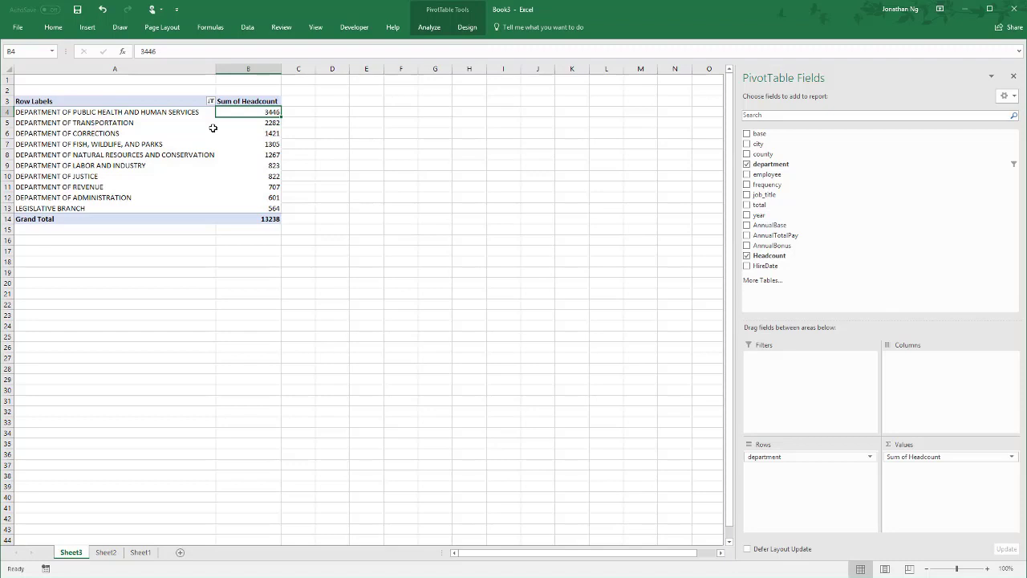
click(140, 144)
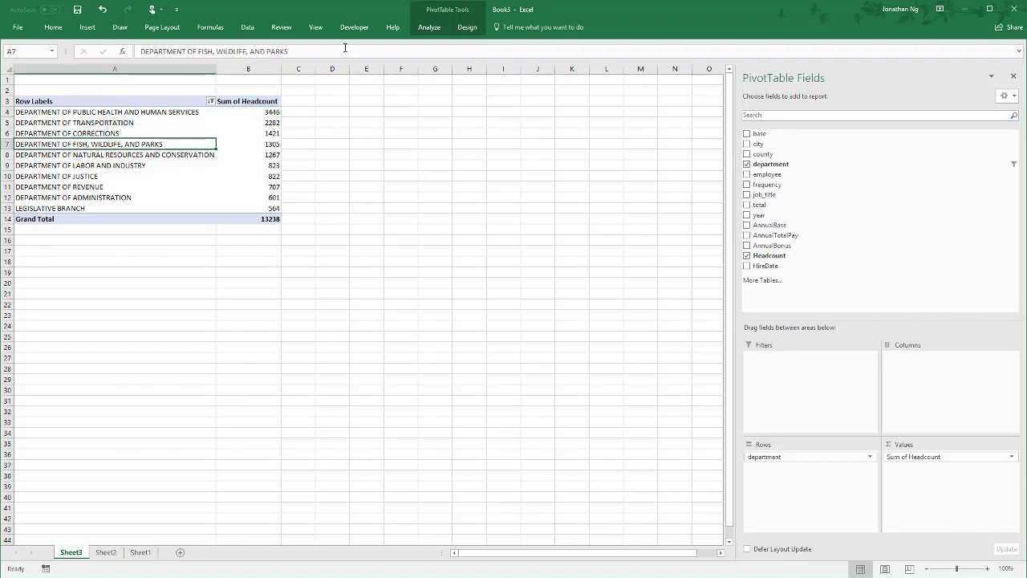
- Turn off autofitting column widths on update in the PivotTable's options
click(433, 26)
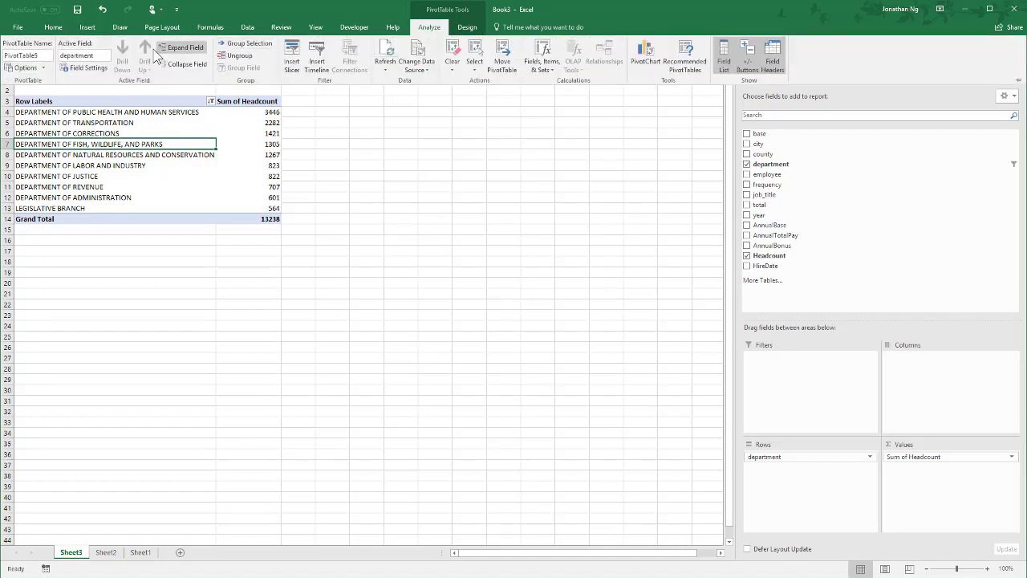
click(25, 68)
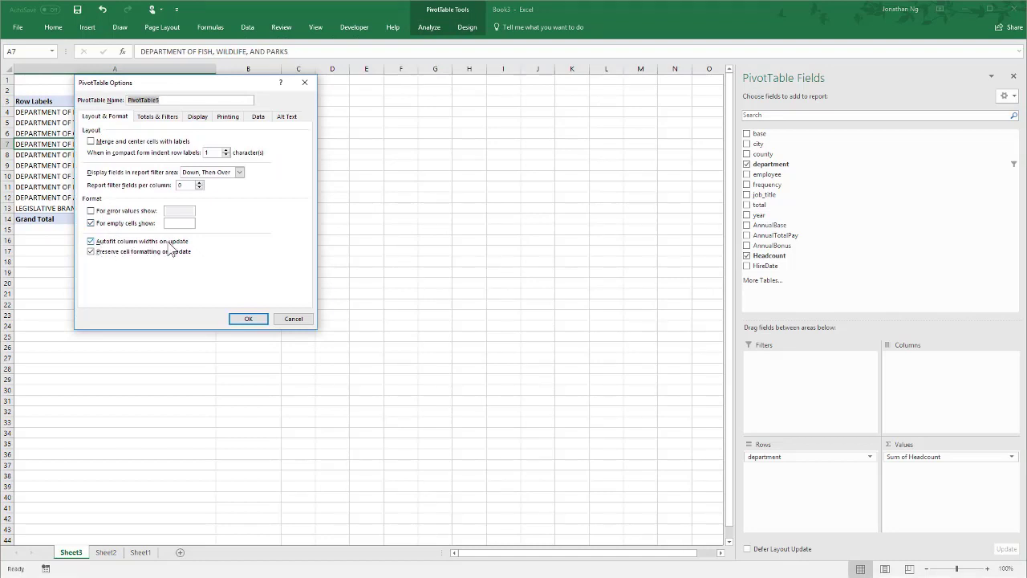
click(169, 242)
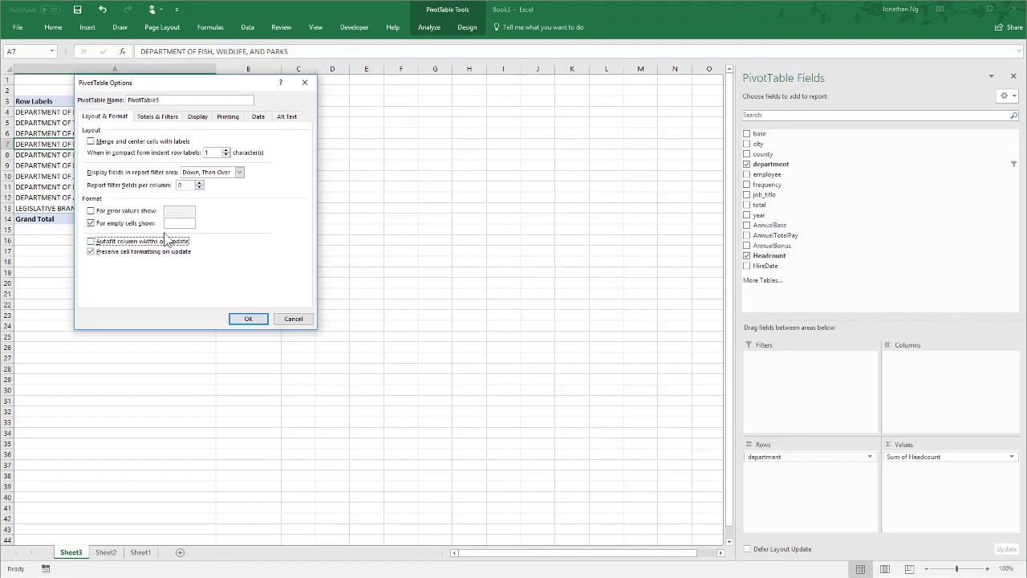
click(241, 320)
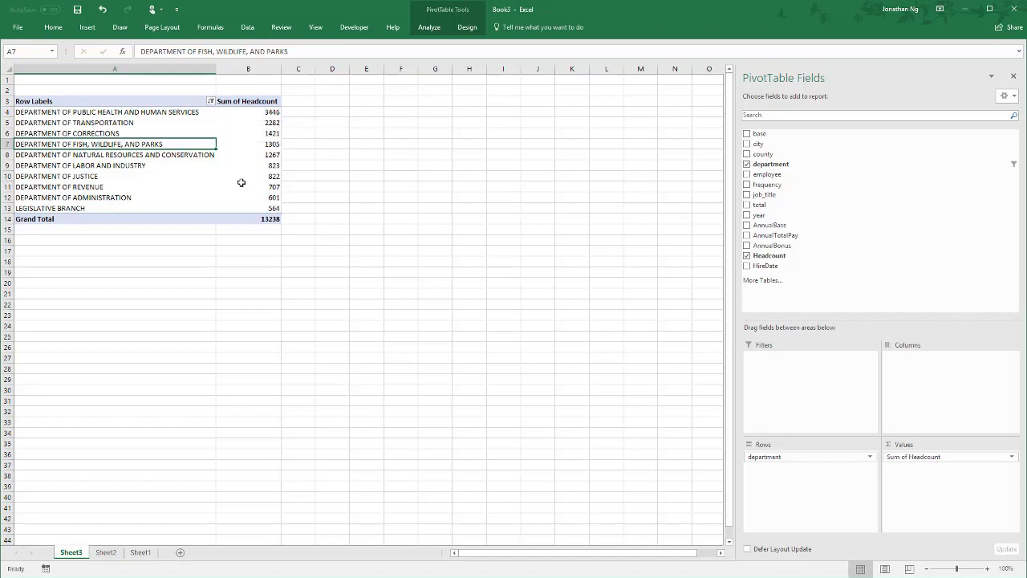
- Copy the whole headcount PivotTable, including its grand total, and paste it at cell D3
mouse_move(250, 218)
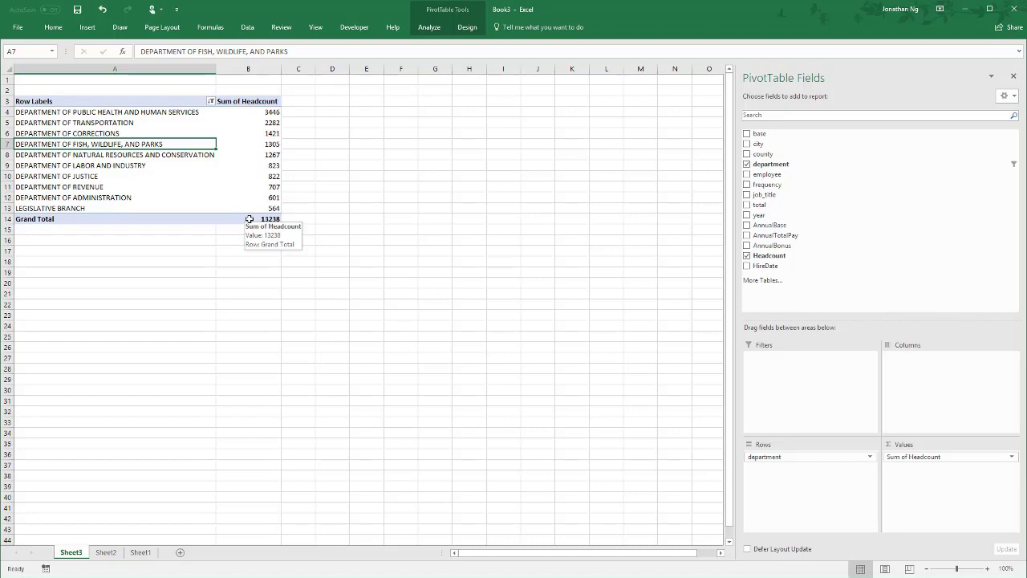
drag(250, 218, 71, 103)
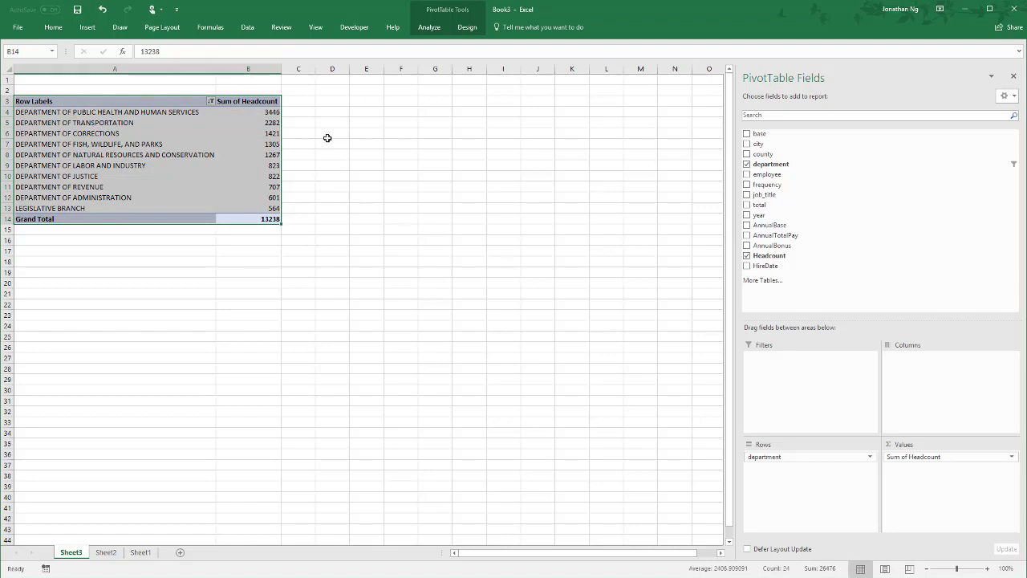
key(ctrl+c)
click(339, 101)
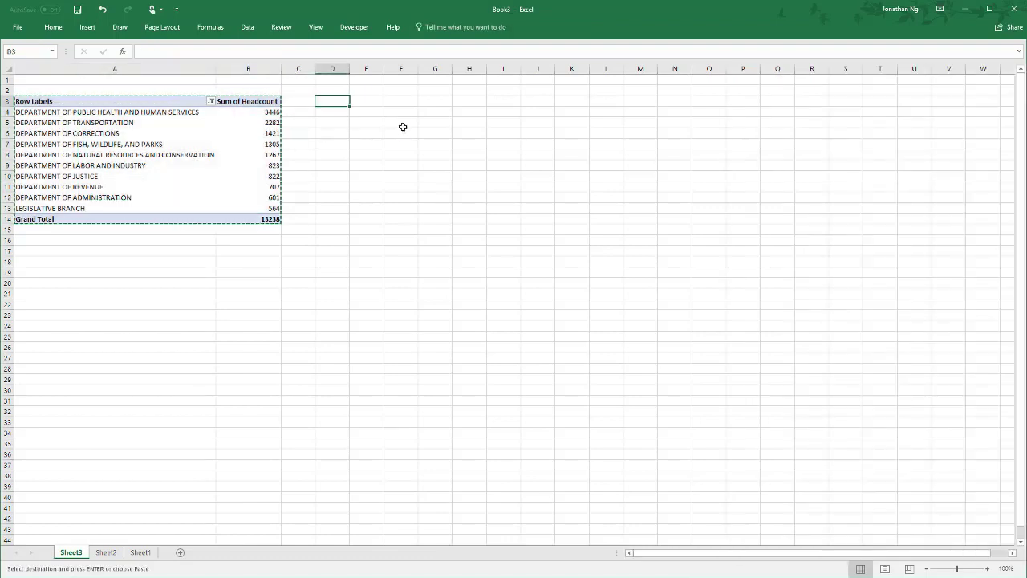
key(ctrl+v)
click(353, 174)
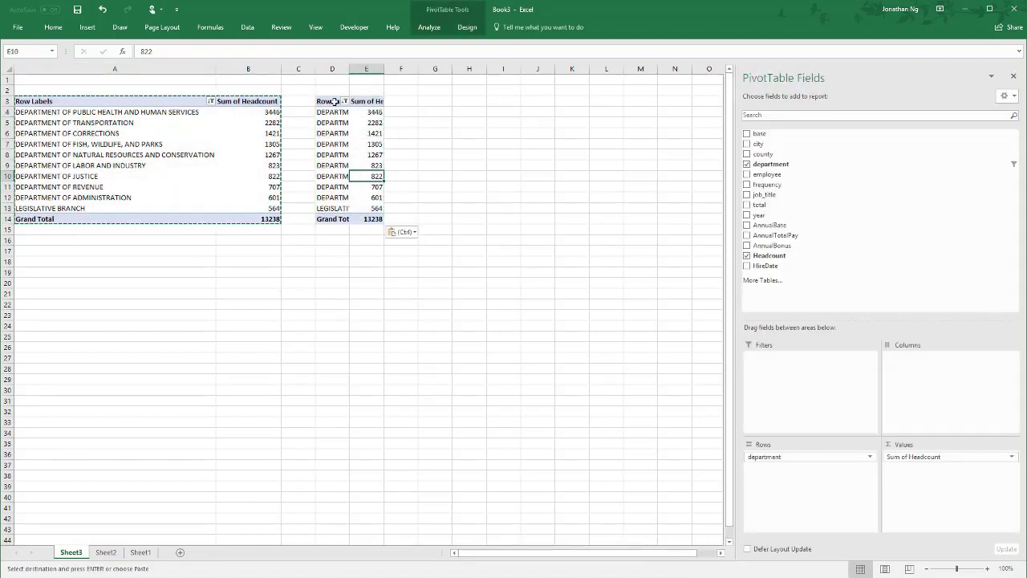
- Clear the department filter from the copied PivotTable in column D
click(210, 101)
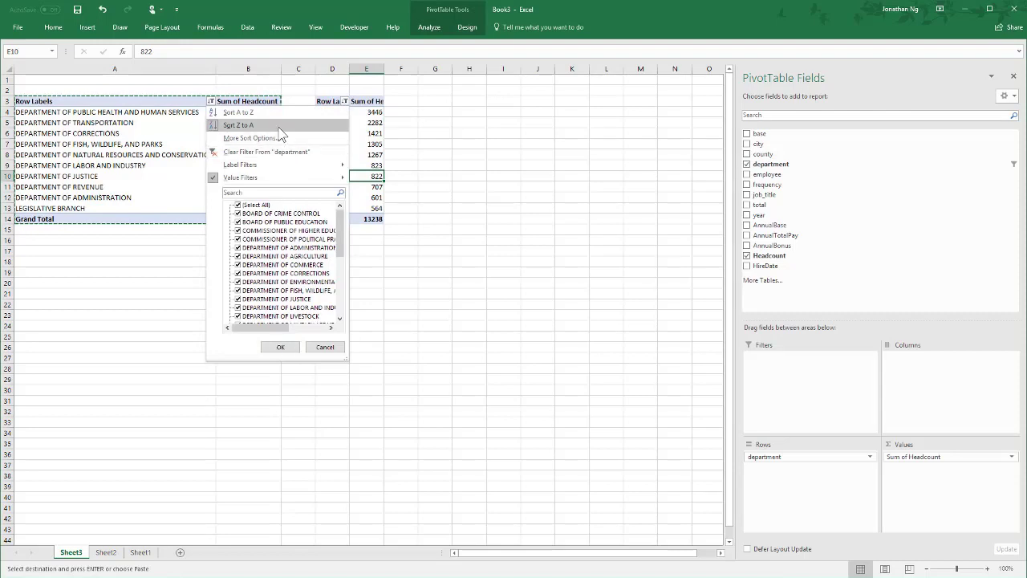
click(265, 151)
click(353, 136)
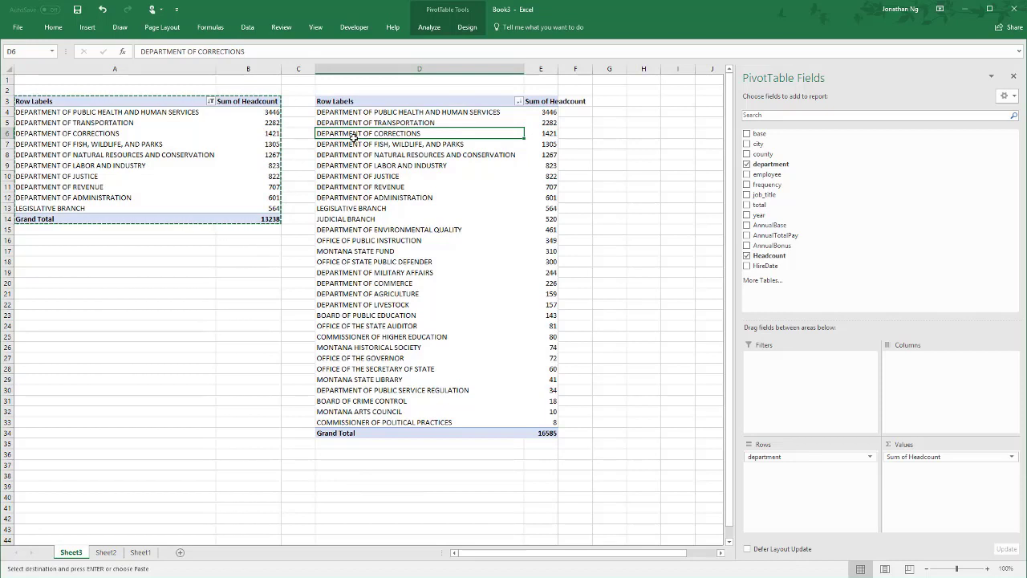
- Group DEPARTMENT OF ADMINISTRATION with the departments from JUDICIAL BRANCH to COMMISSIONER OF POLITICAL PRACTICES in the copied PivotTable
drag(353, 112, 359, 421)
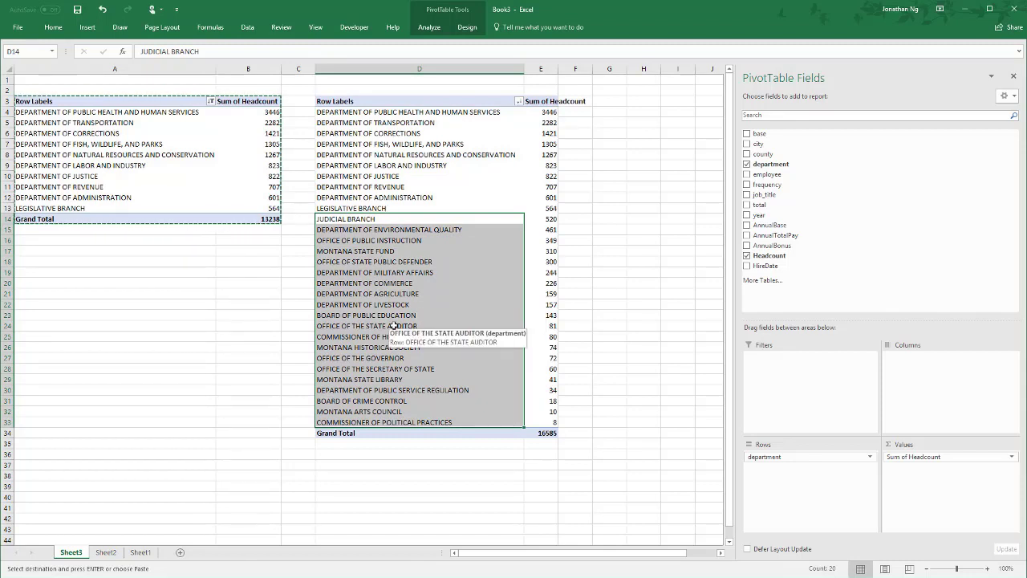
ctrl+click(386, 199)
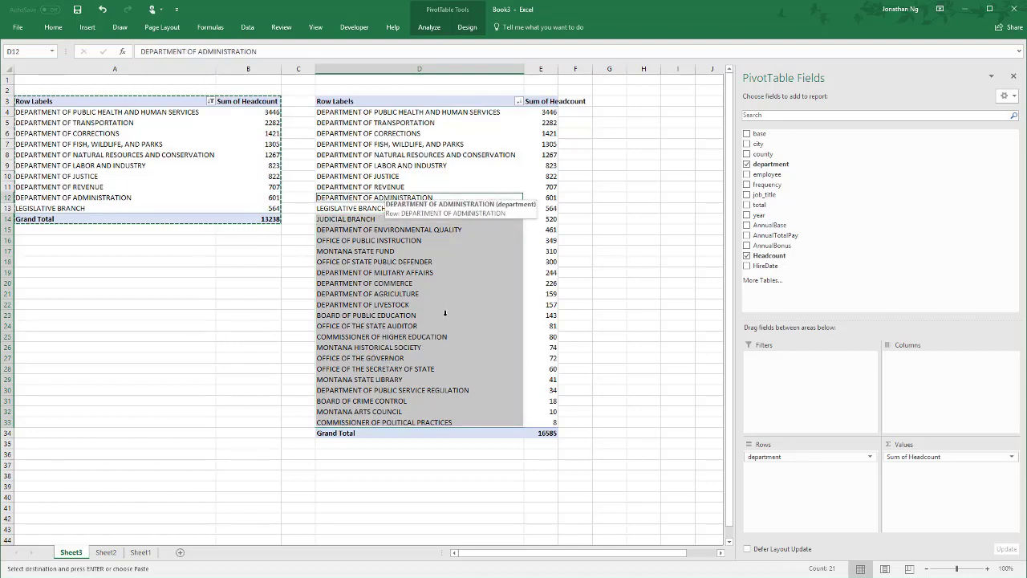
right_click(408, 277)
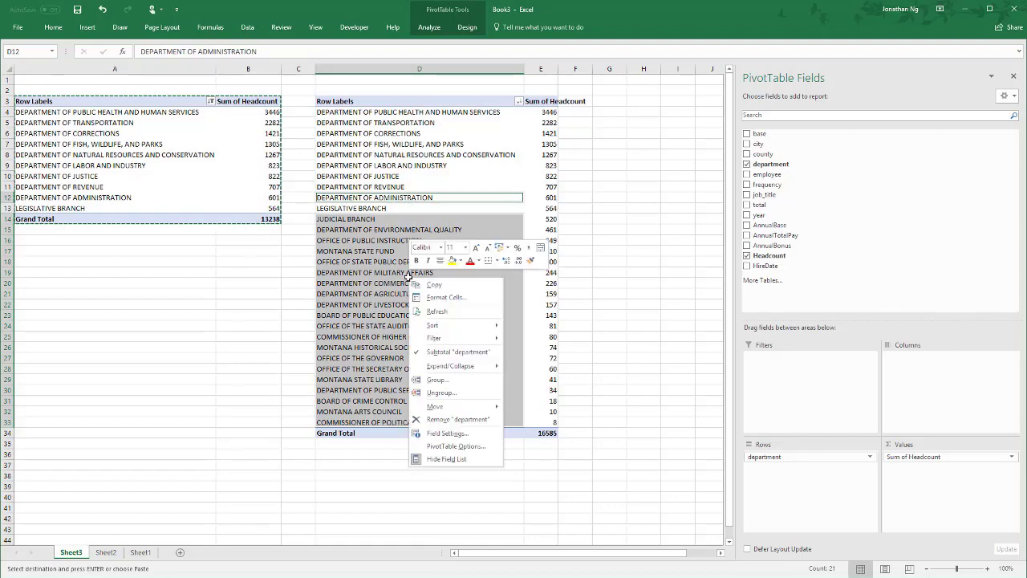
click(450, 379)
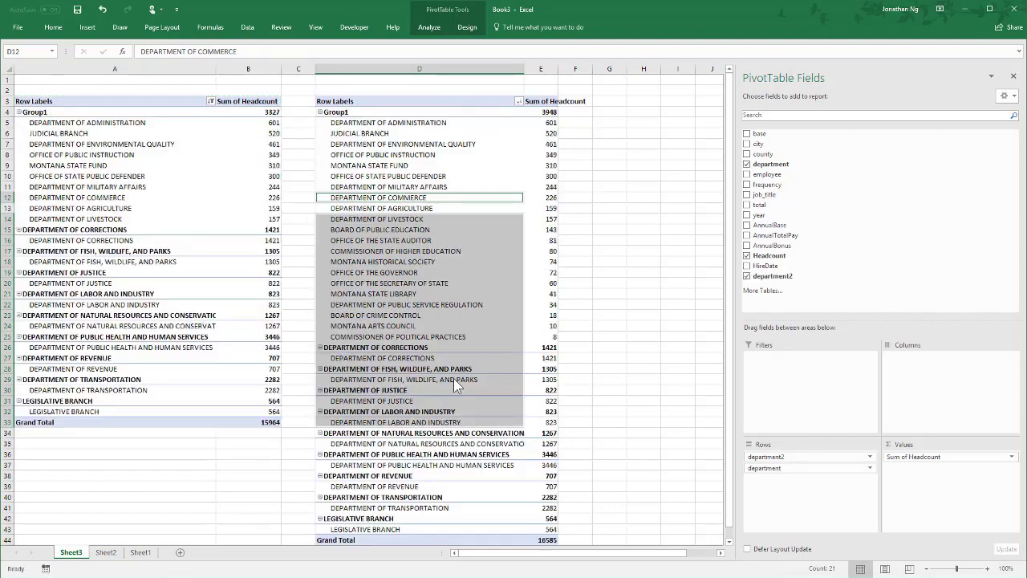
- Rename Group1 in the copied PivotTable to Other
scroll(386, 212, down, 6)
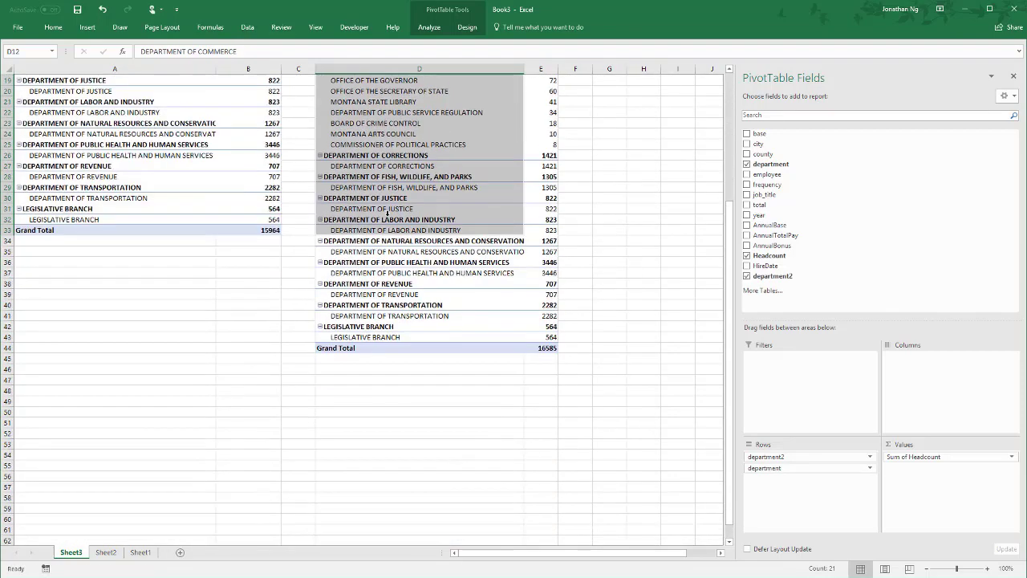
scroll(386, 211, up, 6)
click(336, 113)
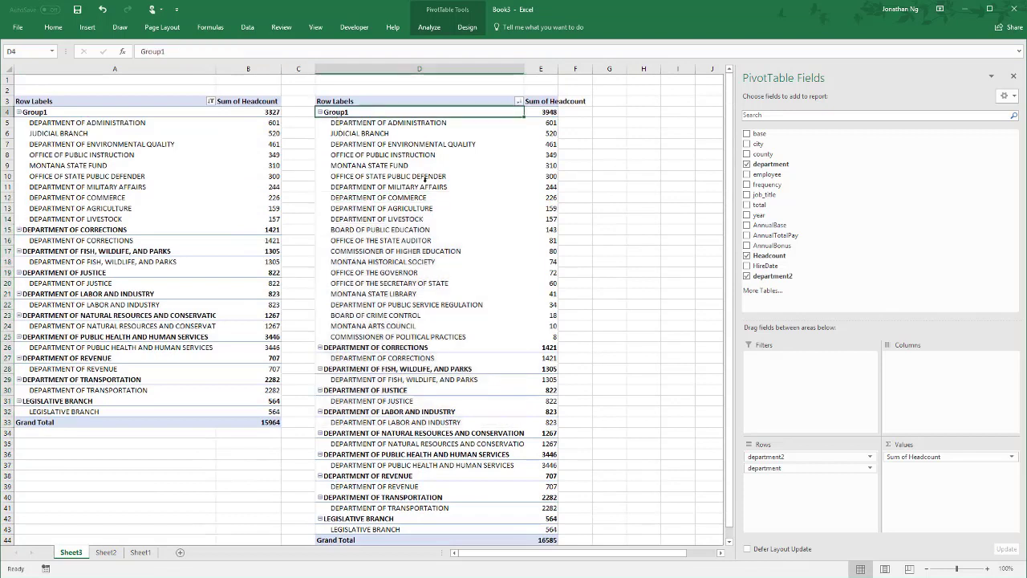
text(Other)
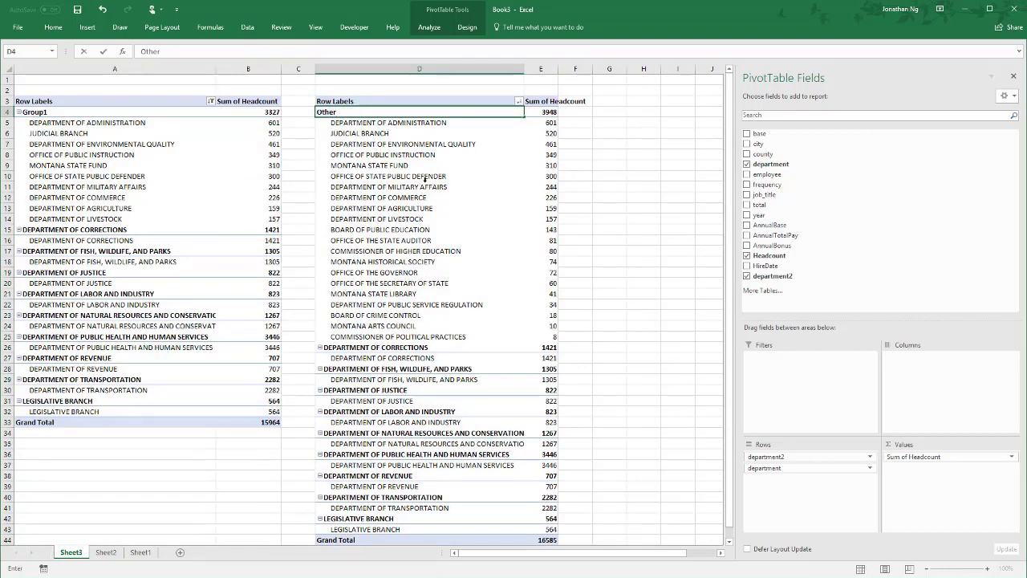
key(Return)
- Collapse the entire department2 field in the copied PivotTable
right_click(350, 112)
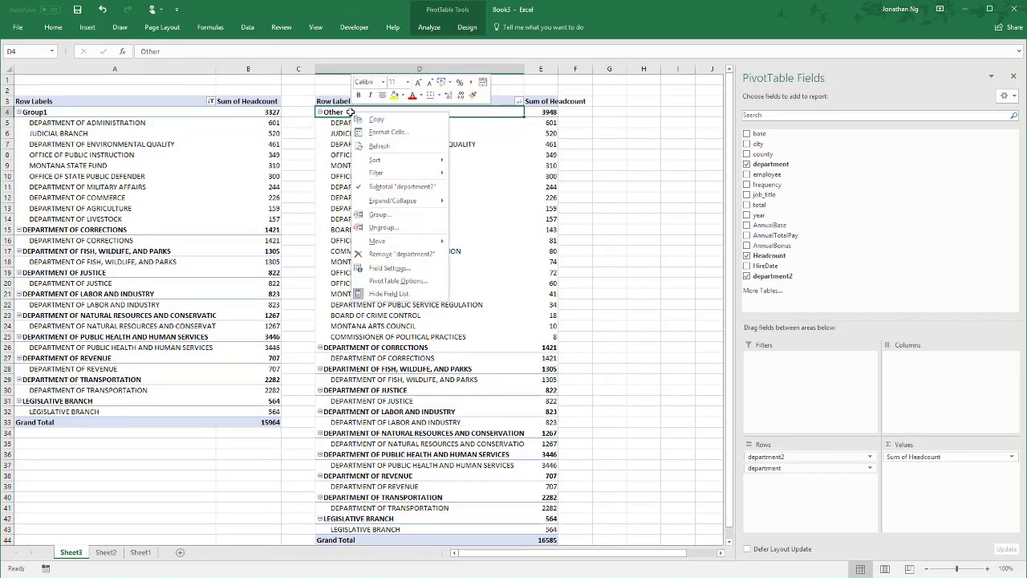
mouse_move(393, 203)
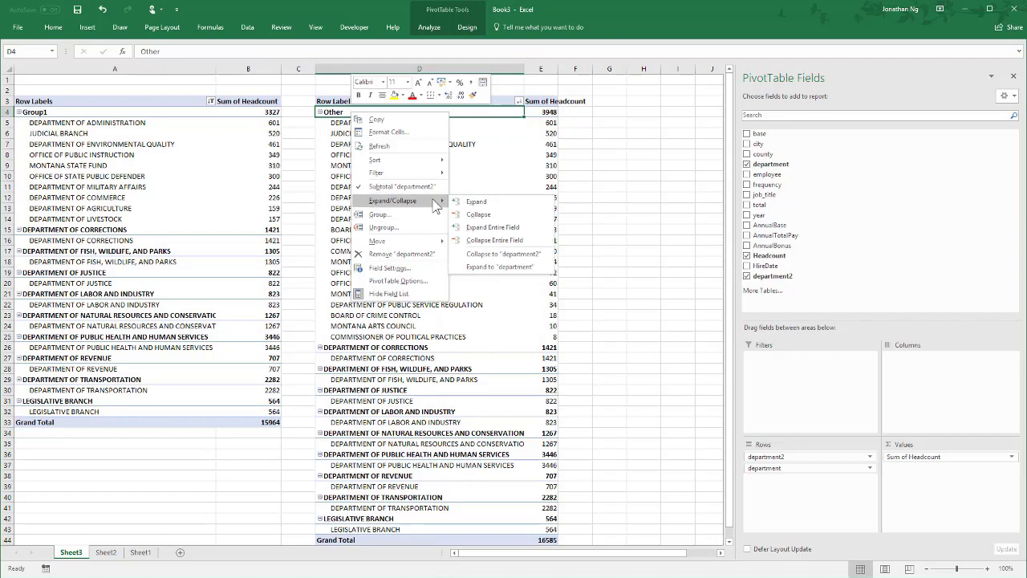
click(492, 241)
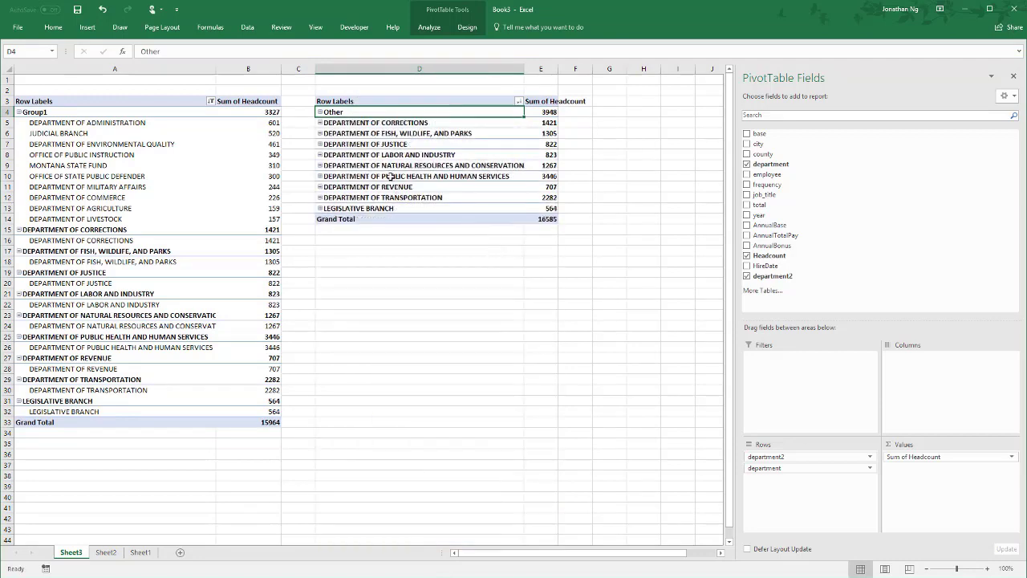
- Remove the department2 field from the rows of the original PivotTable in column A
click(390, 176)
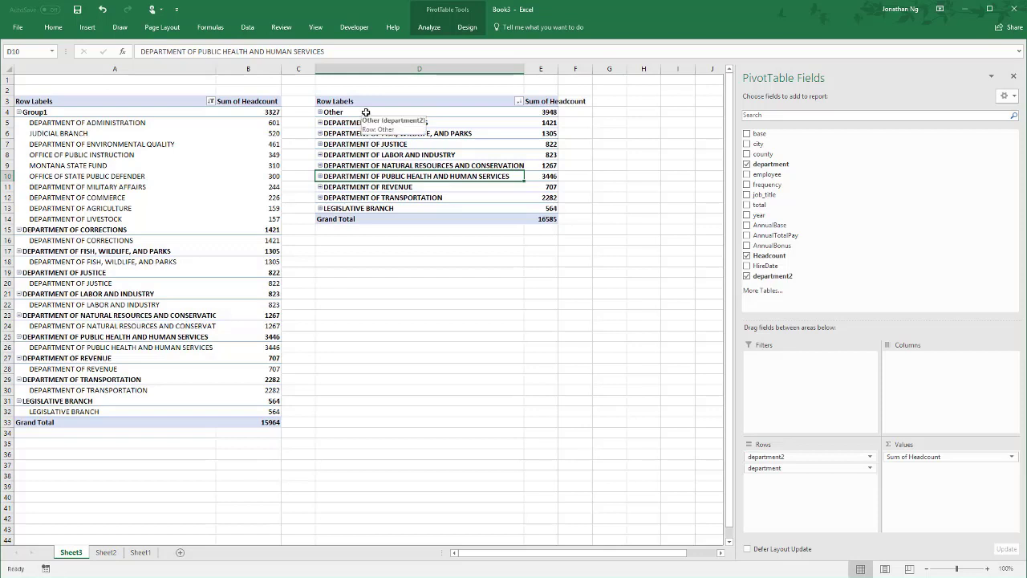
click(87, 130)
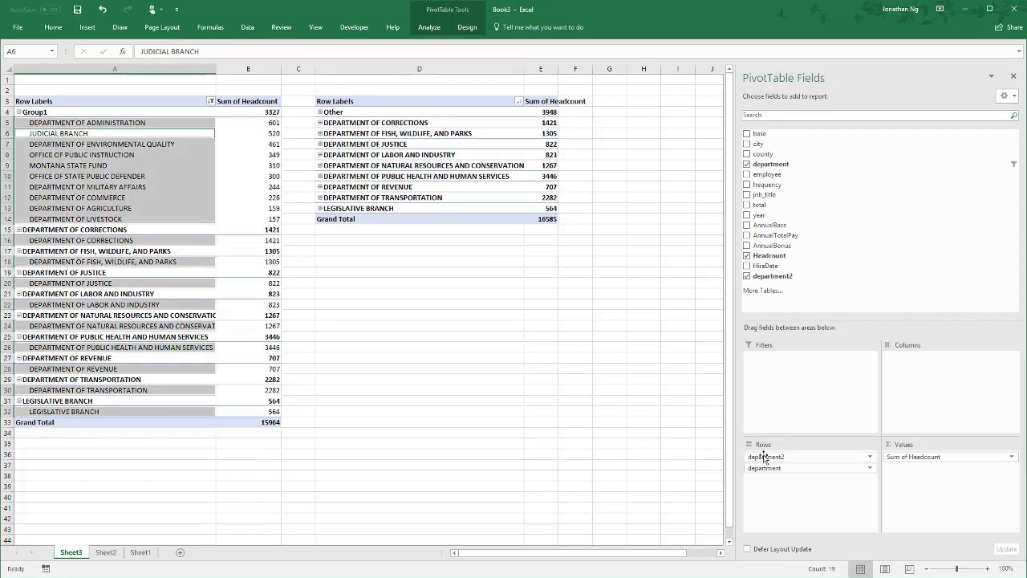
drag(763, 457, 252, 313)
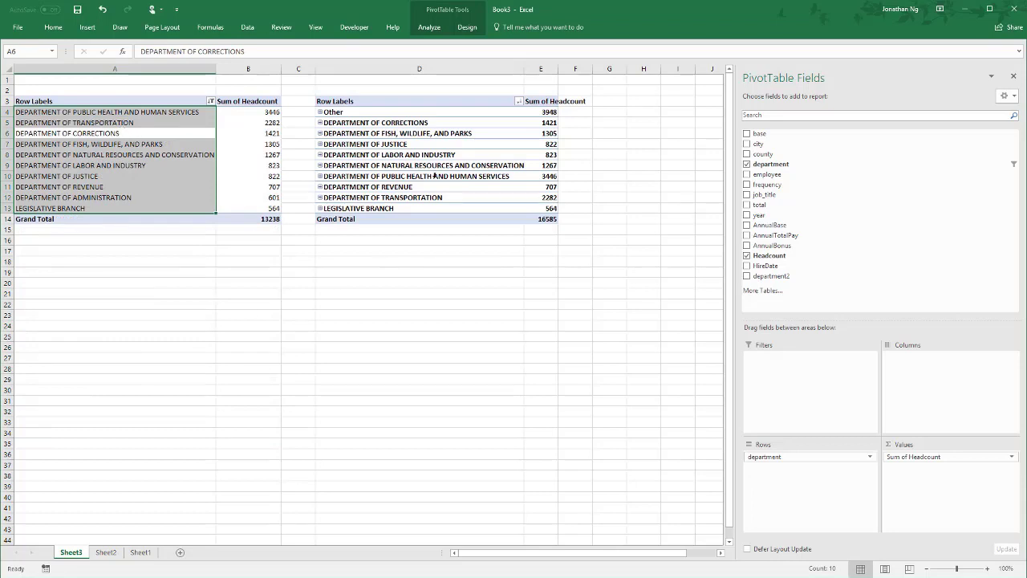
- Sort the copied PivotTable's department groups by Sum of Headcount from largest to smallest
right_click(537, 114)
mouse_move(650, 177)
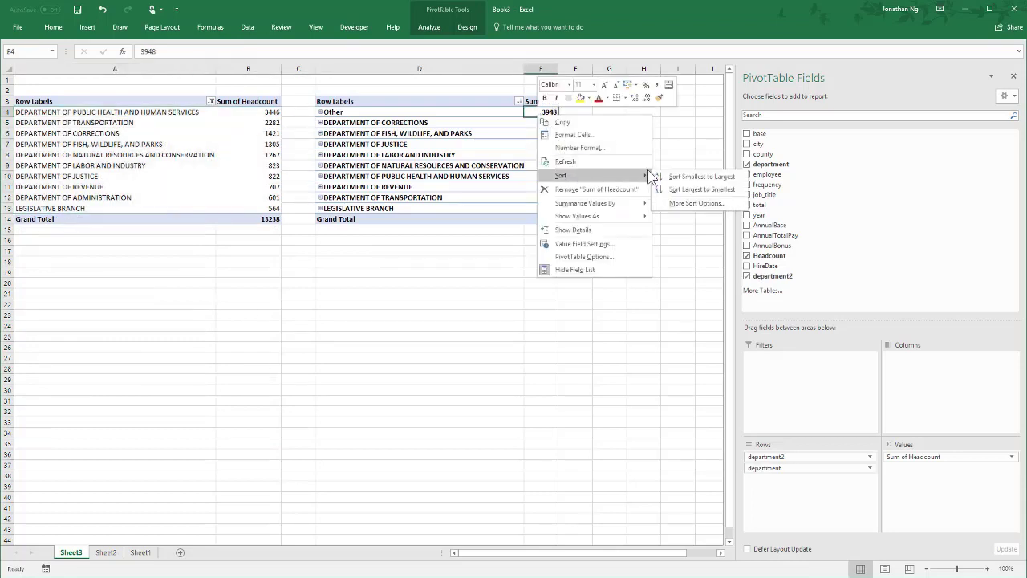
click(688, 190)
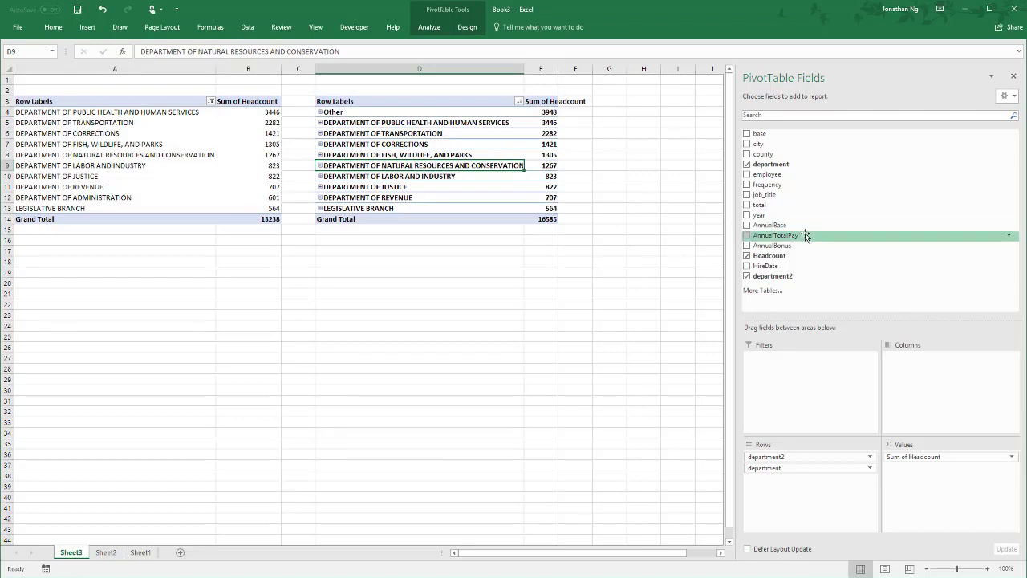
- Add AnnualTotalPay as a second summed value field in the copied PivotTable
drag(788, 236, 931, 496)
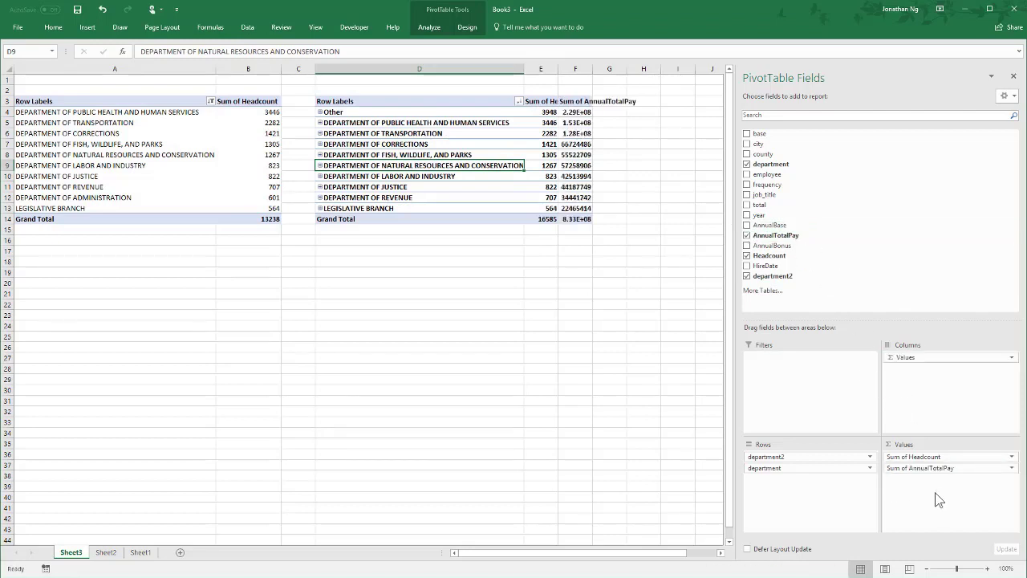
click(579, 114)
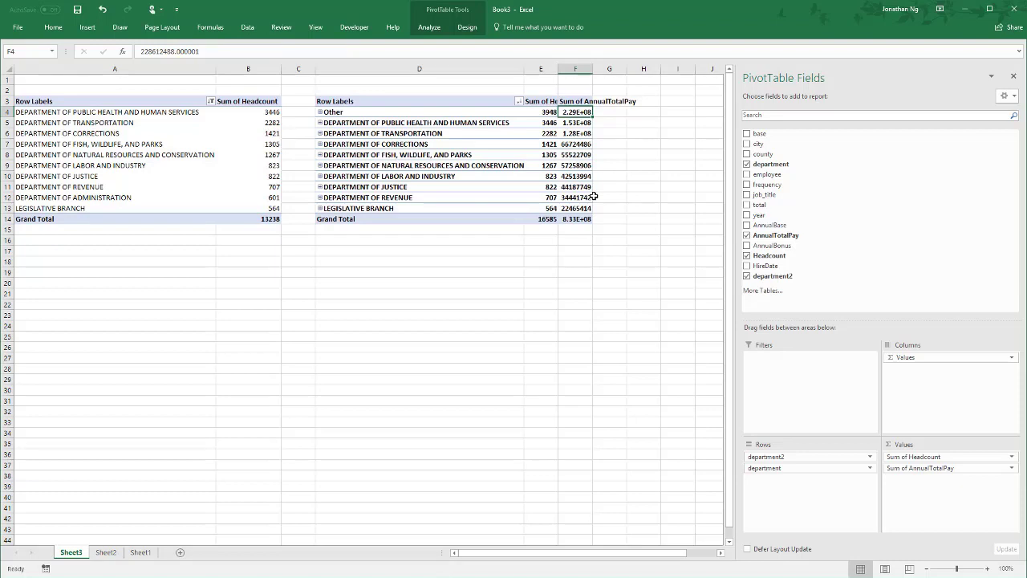
mouse_move(574, 114)
right_click(574, 113)
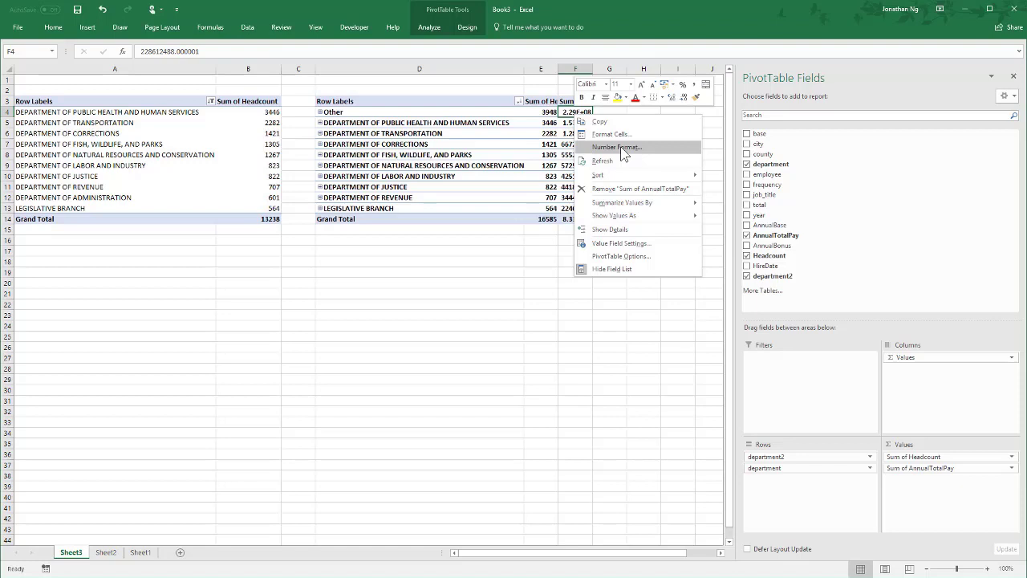
key(Escape)
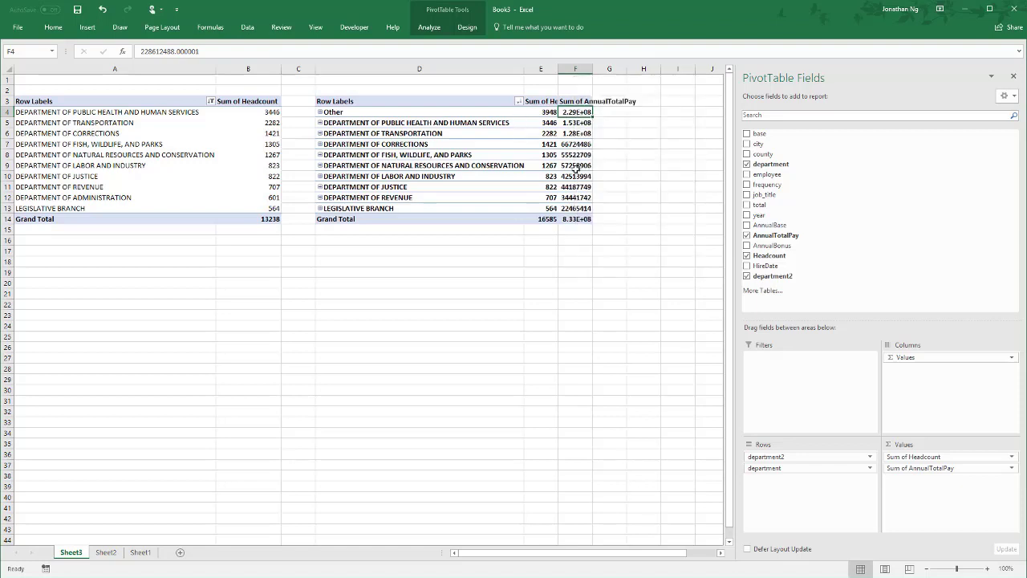
drag(575, 167, 576, 208)
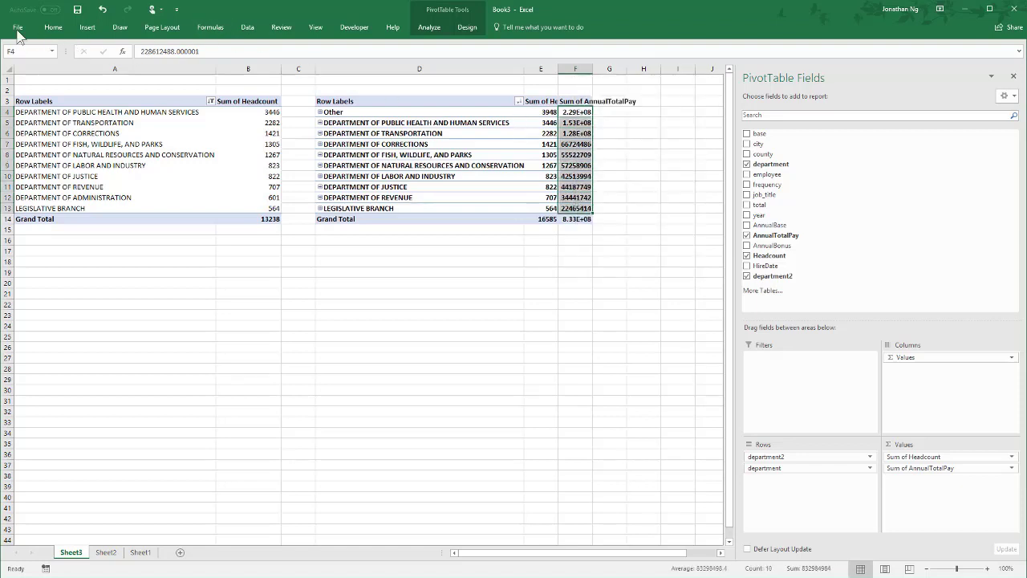
click(52, 29)
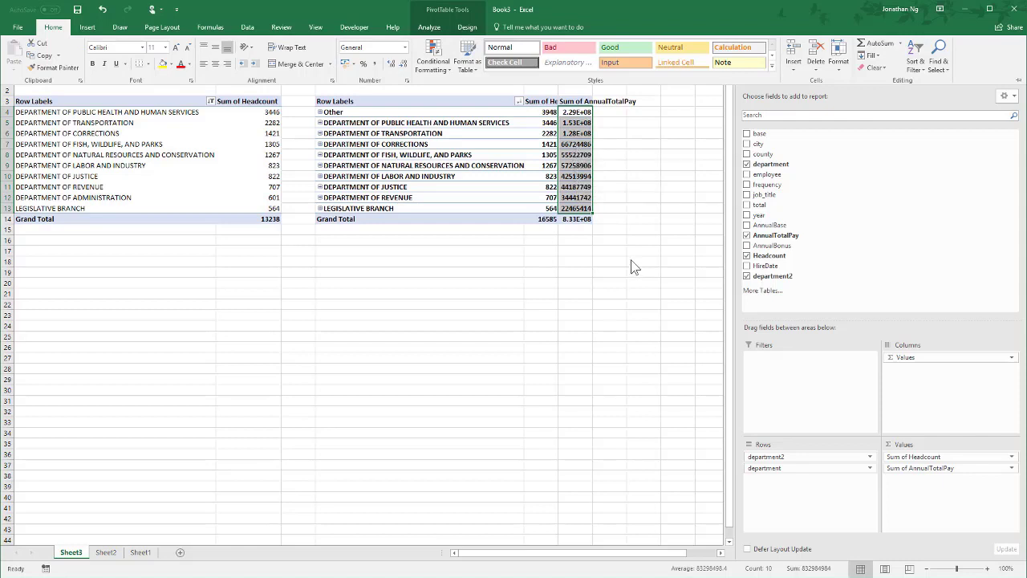
- Format the Sum of AnnualTotalPay values in the copied PivotTable as millions with the custom number format #,##0,,"M"
right_click(574, 116)
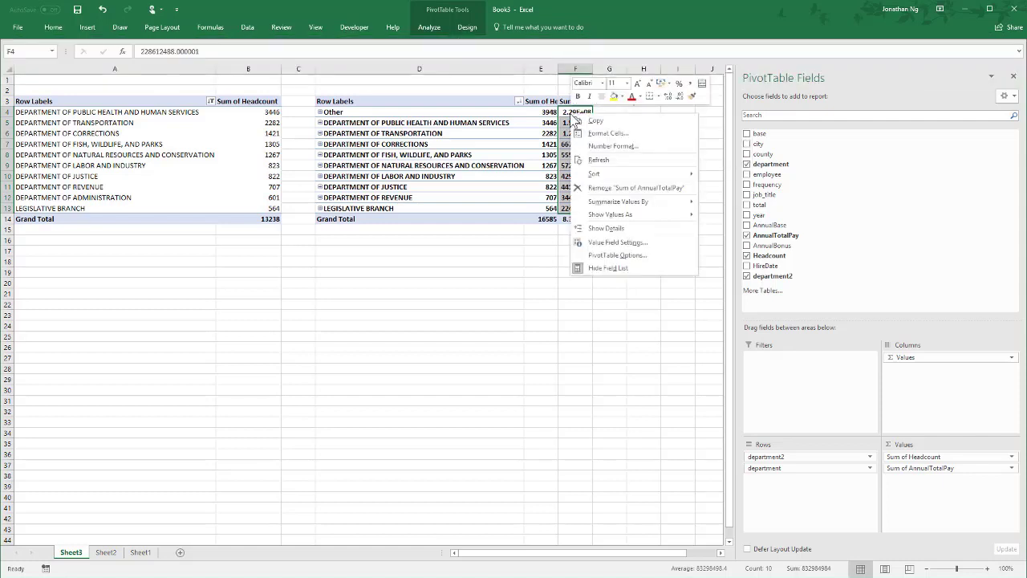
click(610, 146)
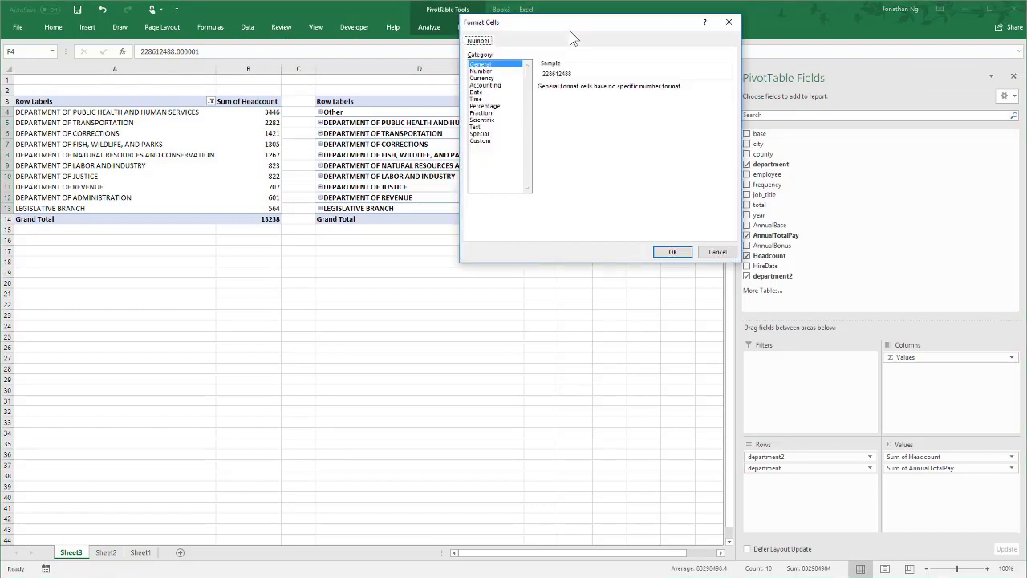
drag(571, 34, 270, 147)
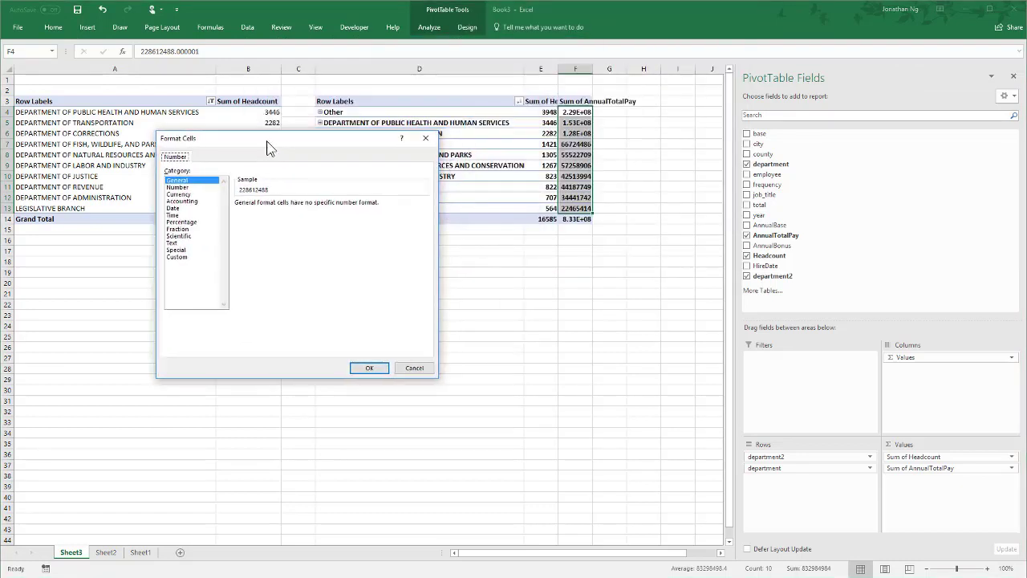
click(177, 257)
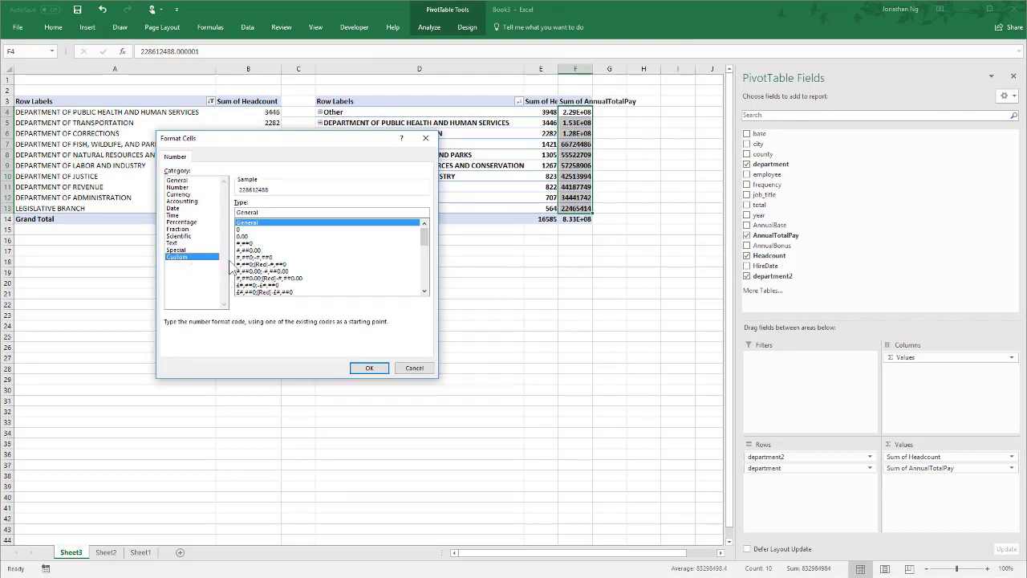
click(254, 243)
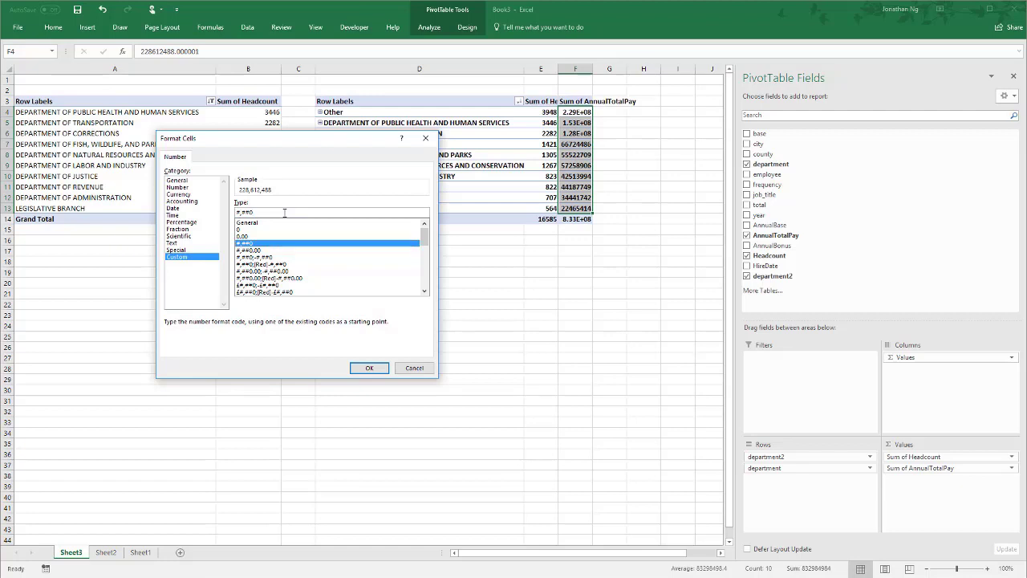
text(,)
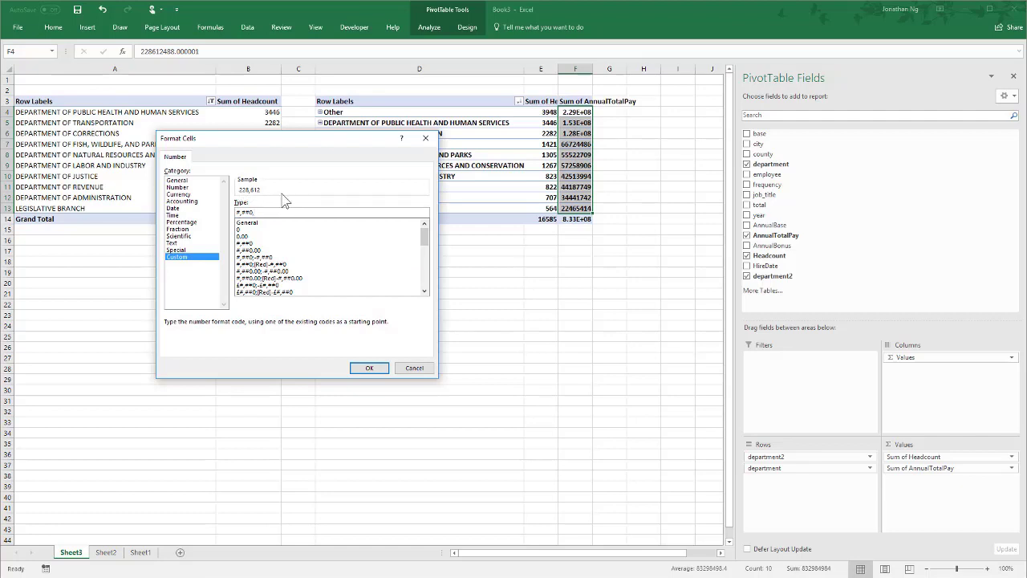
text(,)
text("M)
click(370, 369)
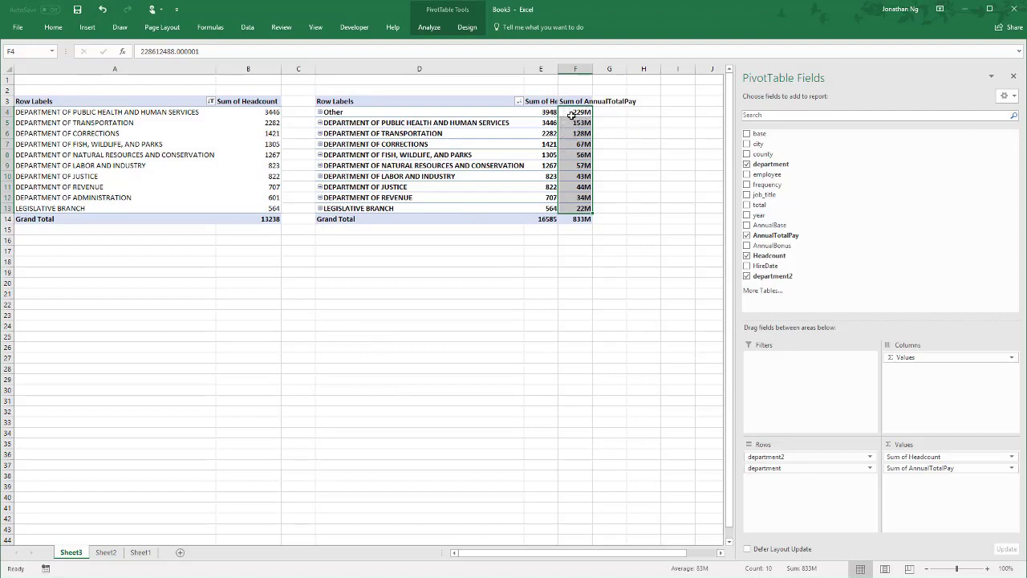
mouse_move(572, 115)
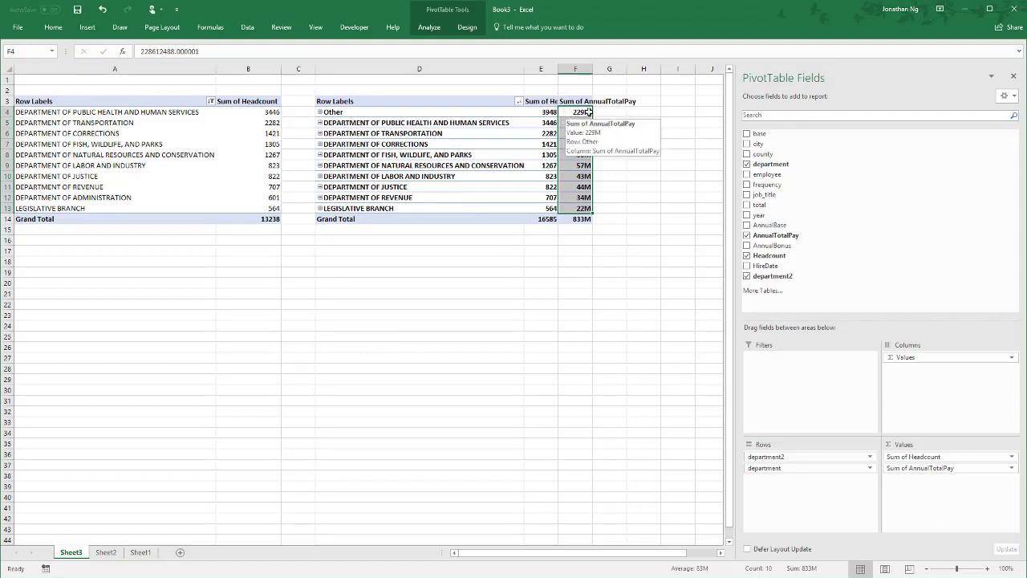
- Format the Sum of Headcount values in the copied PivotTable as thousands with the custom number format #,##0.0,"k"
click(543, 110)
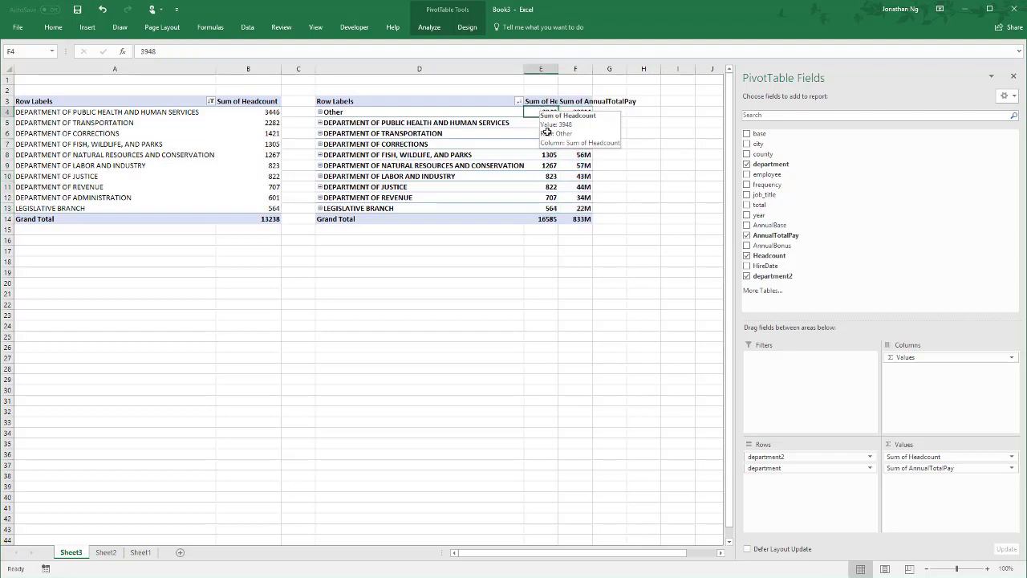
right_click(537, 111)
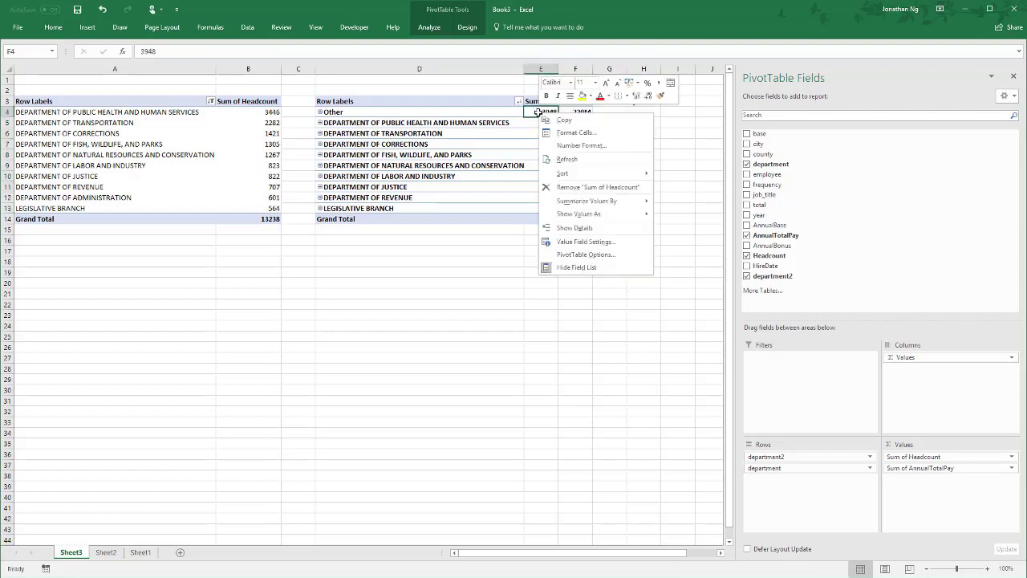
click(589, 146)
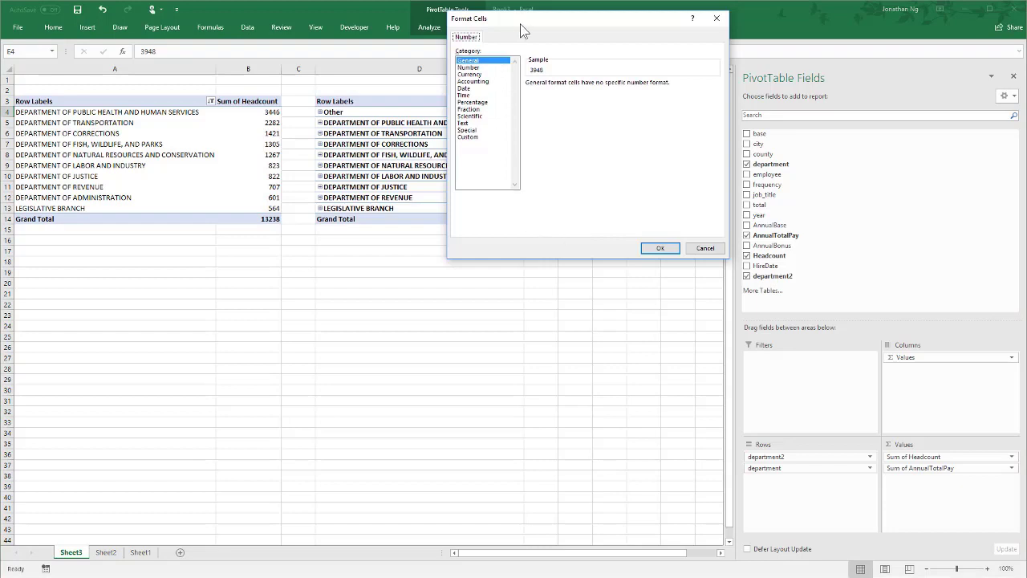
drag(522, 24, 401, 107)
click(346, 218)
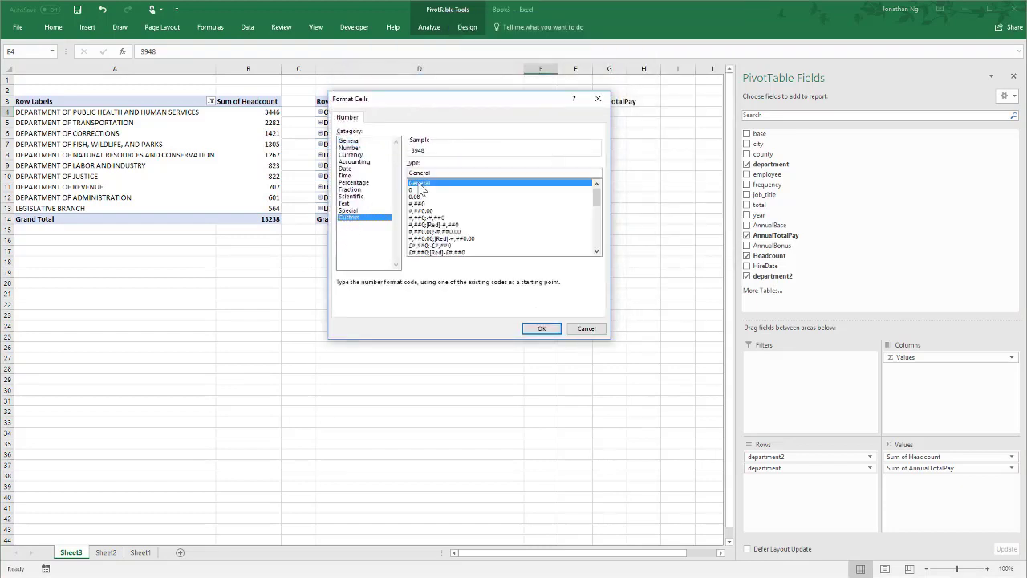
drag(448, 102, 359, 193)
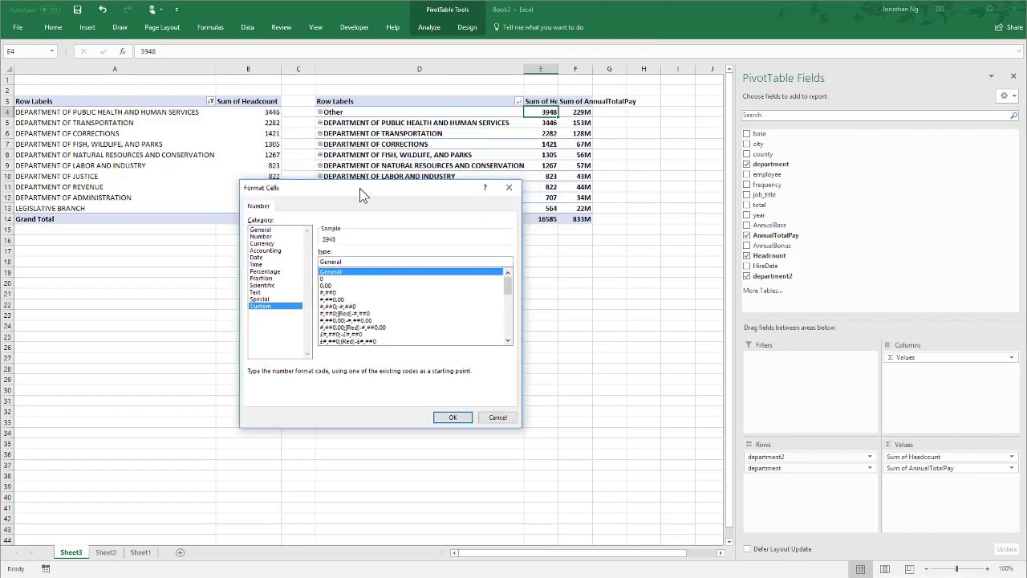
click(353, 292)
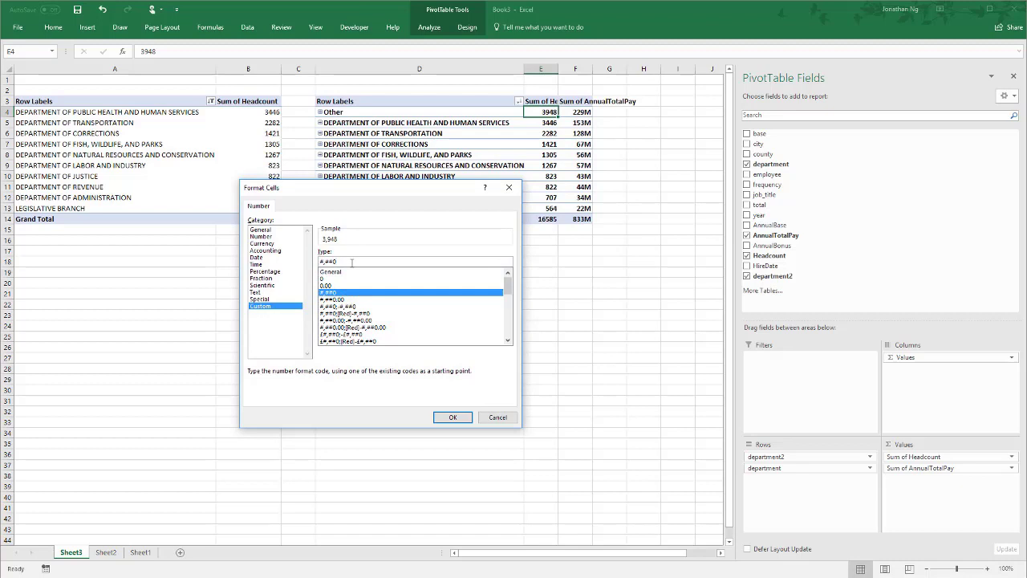
click(351, 263)
text(.0)
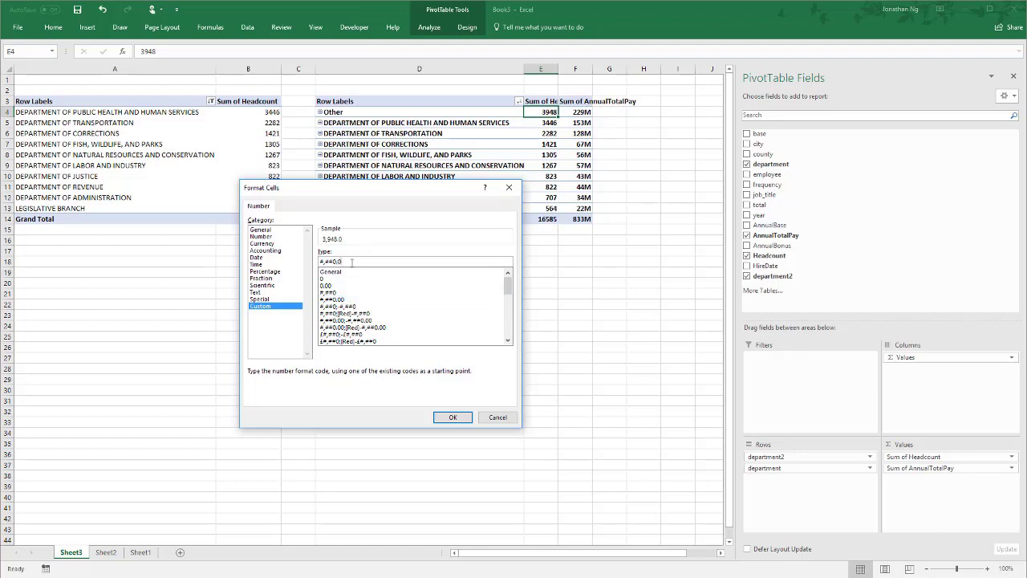
text(,)
text("K)
click(451, 417)
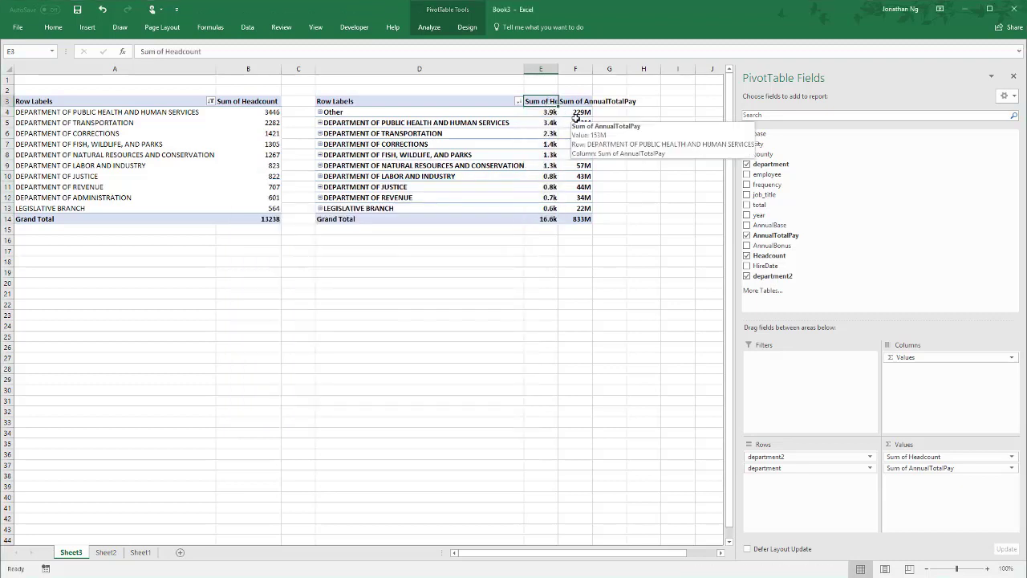
- Rename the copied PivotTable's value headers in E3 and F3 to Hdct and Pay
text(H)
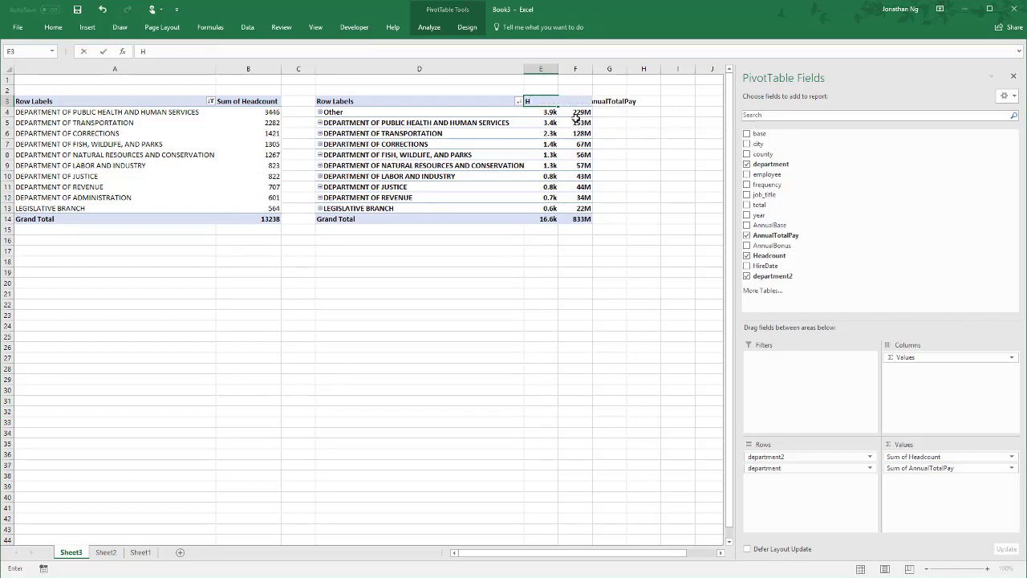
text(dcl)
key(Tab)
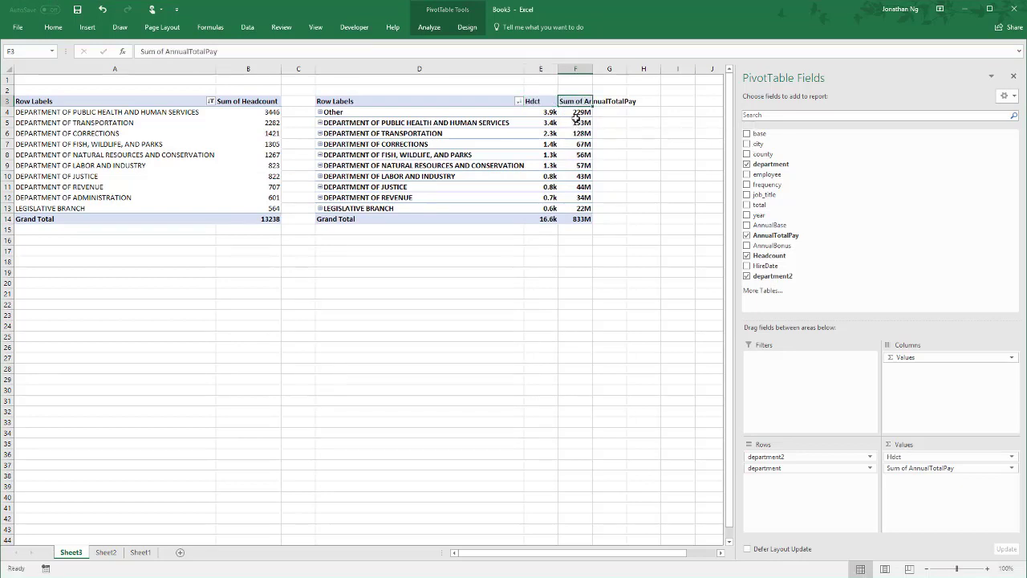
text(Pay)
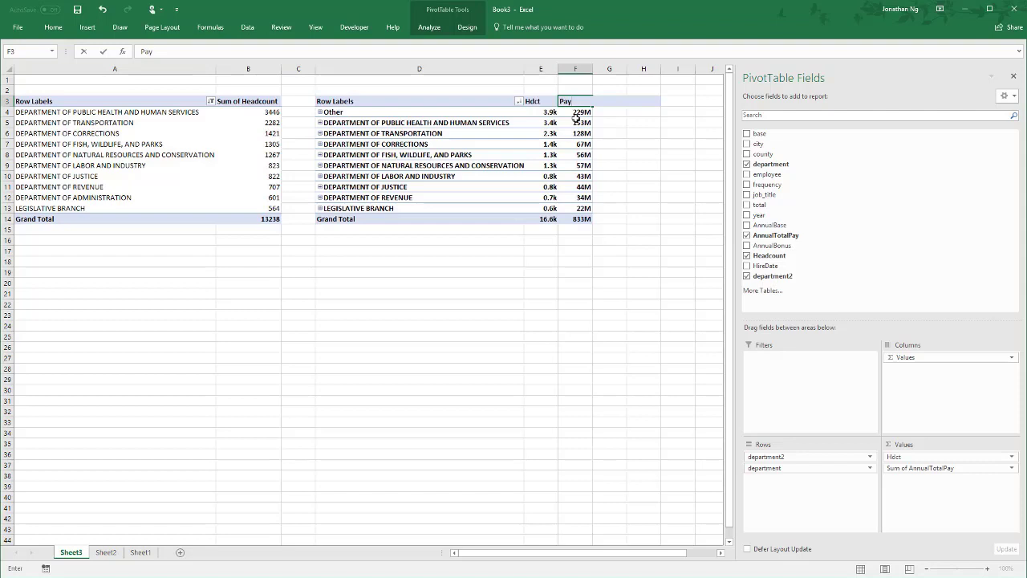
key(Return)
- Insert a doughnut PivotChart from the copied PivotTable and place it below the original PivotTable, starting in column A
click(451, 156)
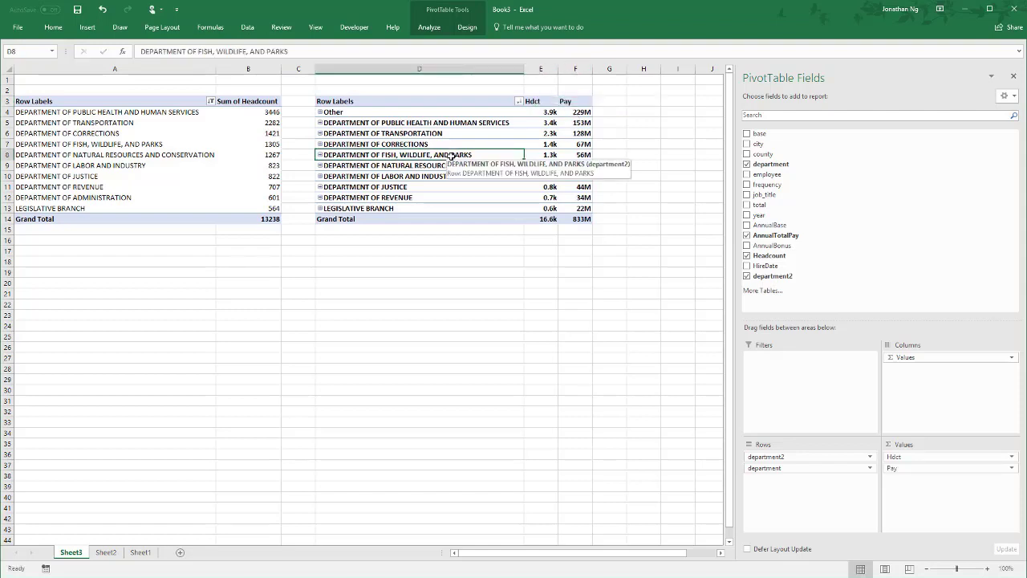
click(429, 27)
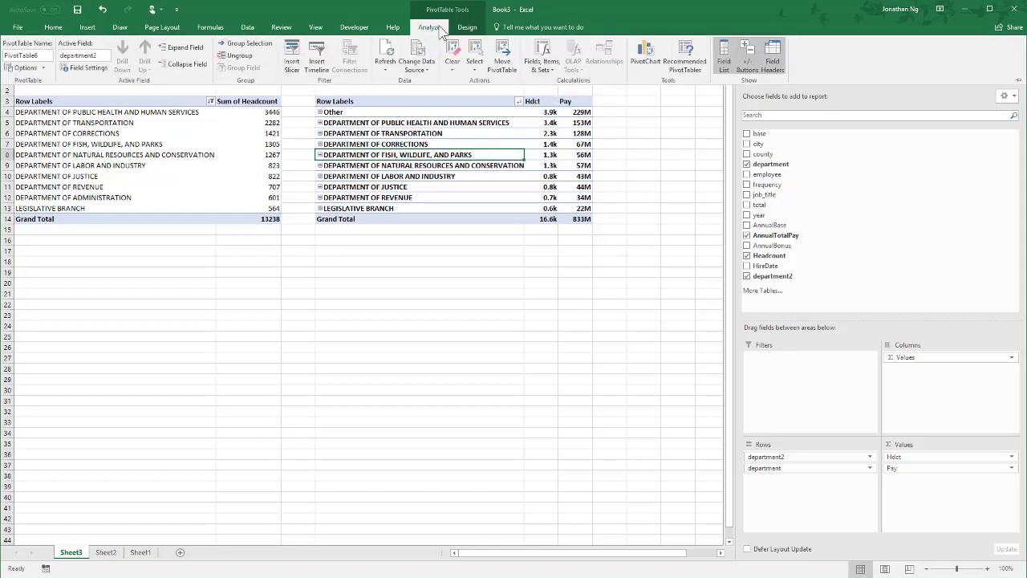
click(645, 57)
click(379, 224)
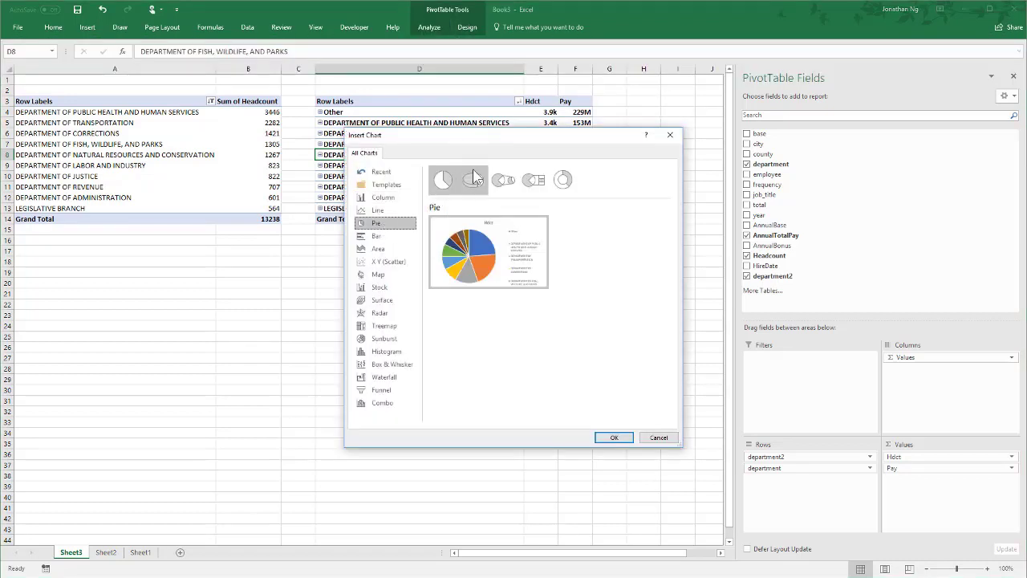
click(562, 180)
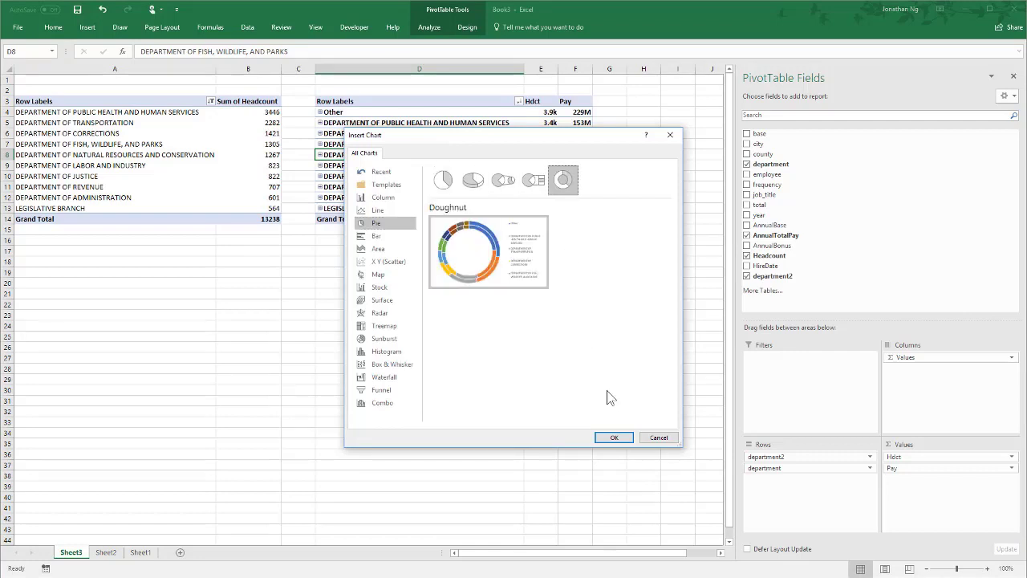
click(610, 438)
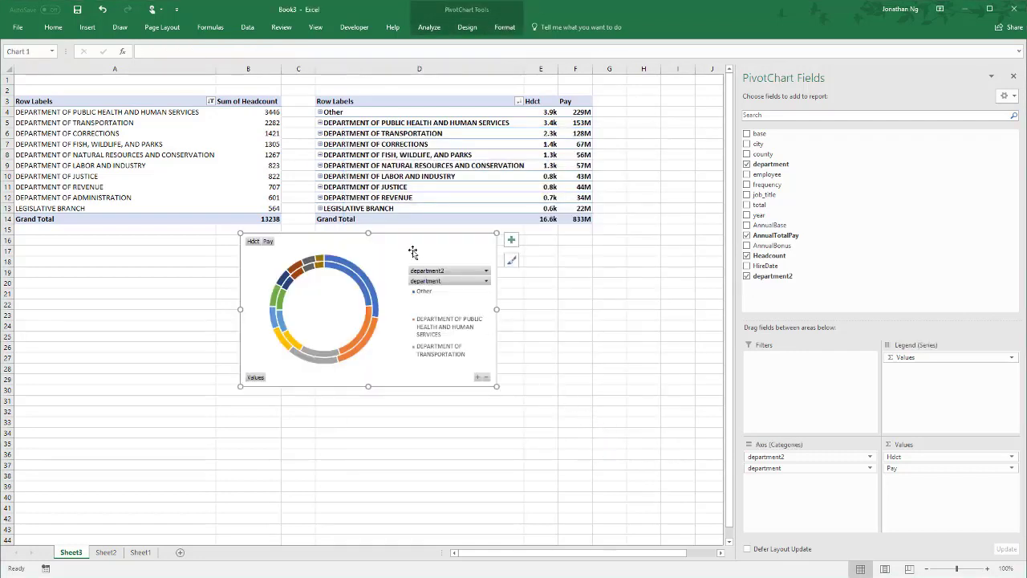
drag(410, 246, 151, 246)
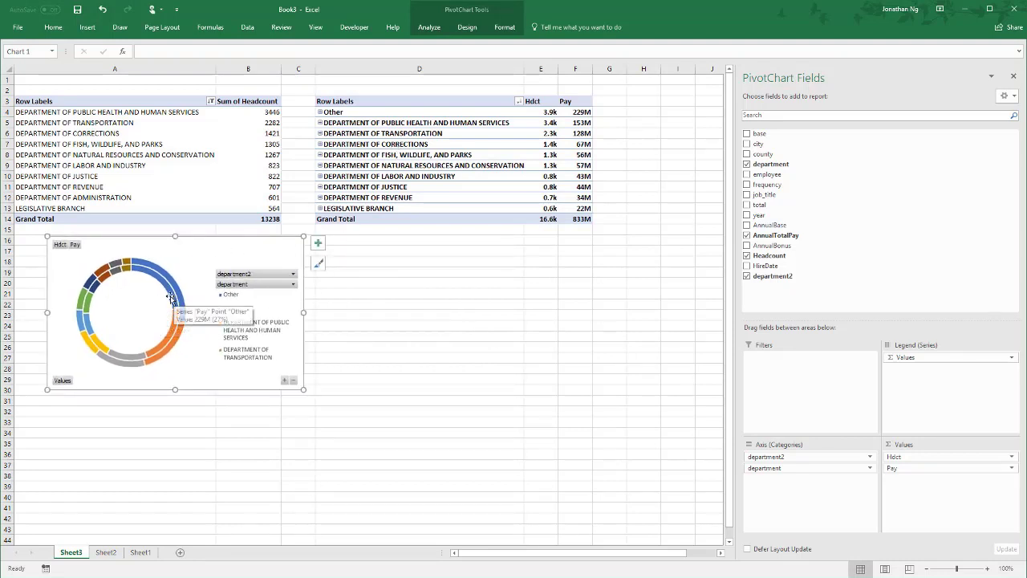
- Add data labels to both the Hdct and Pay rings of the doughnut chart
mouse_move(169, 297)
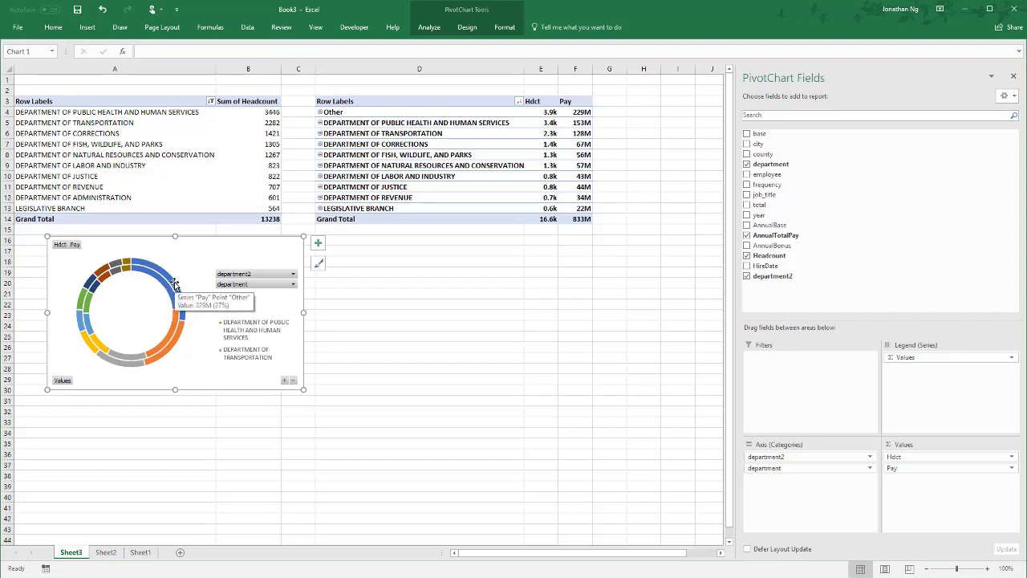
right_click(160, 277)
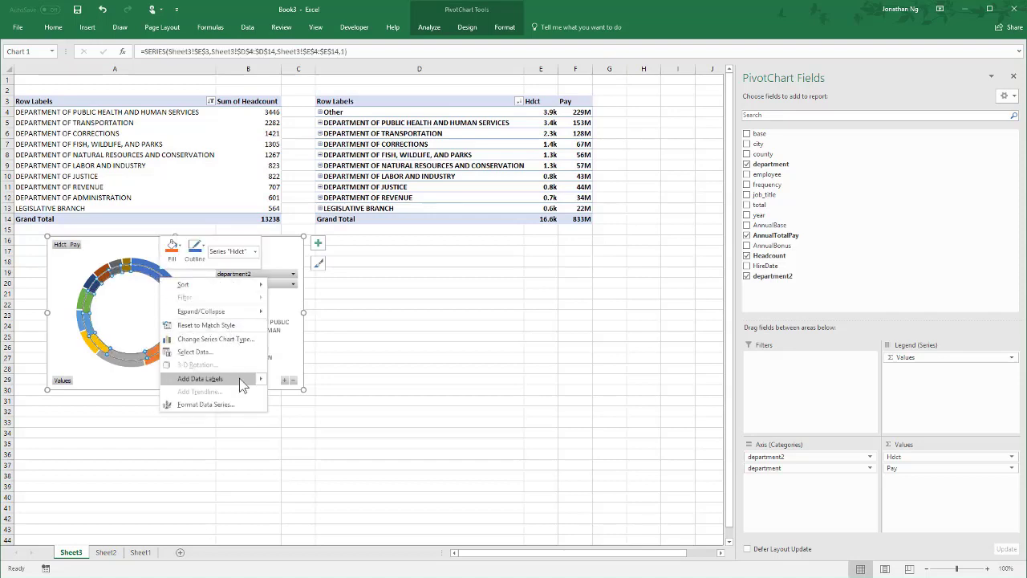
mouse_move(260, 377)
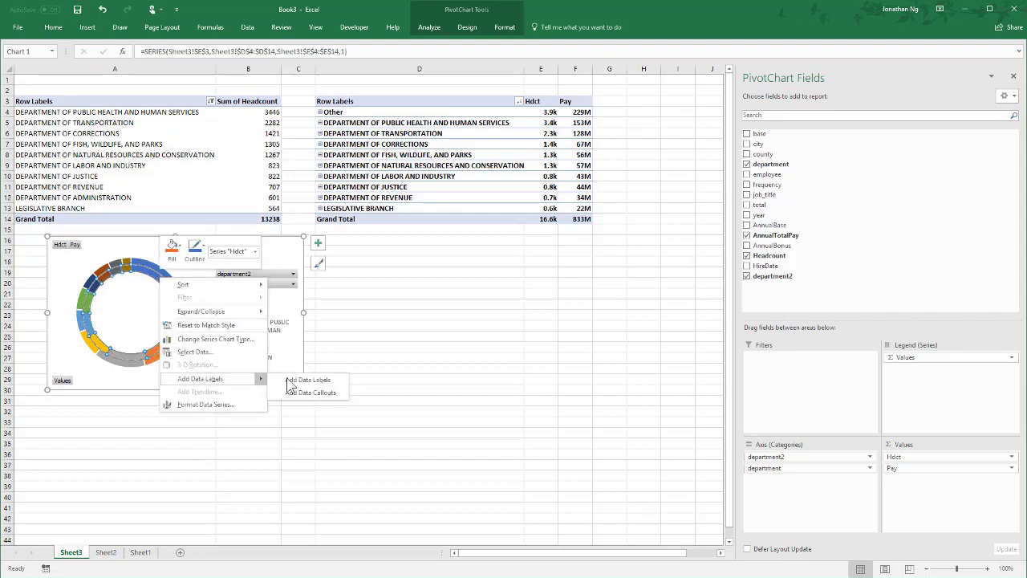
click(309, 381)
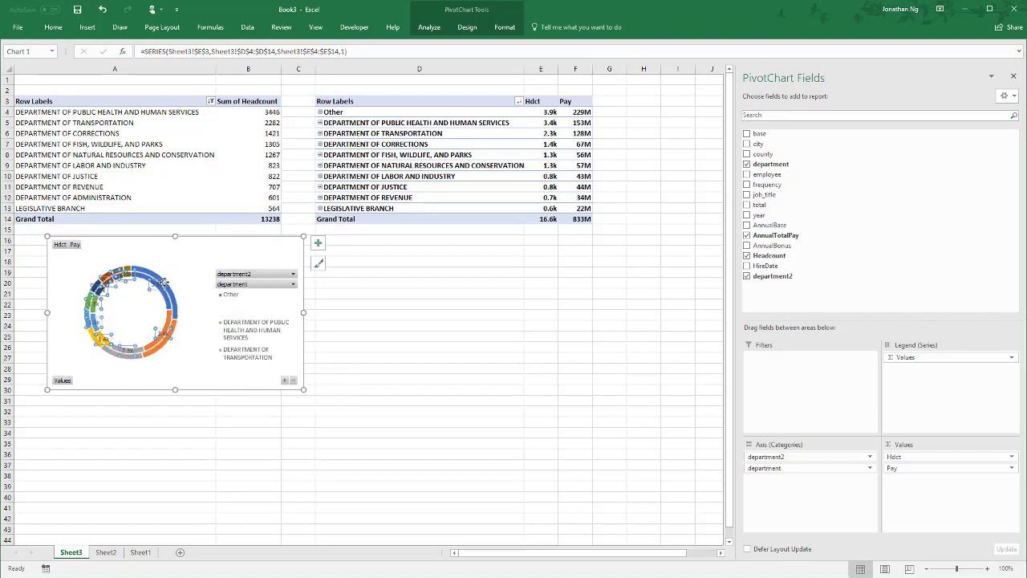
click(177, 302)
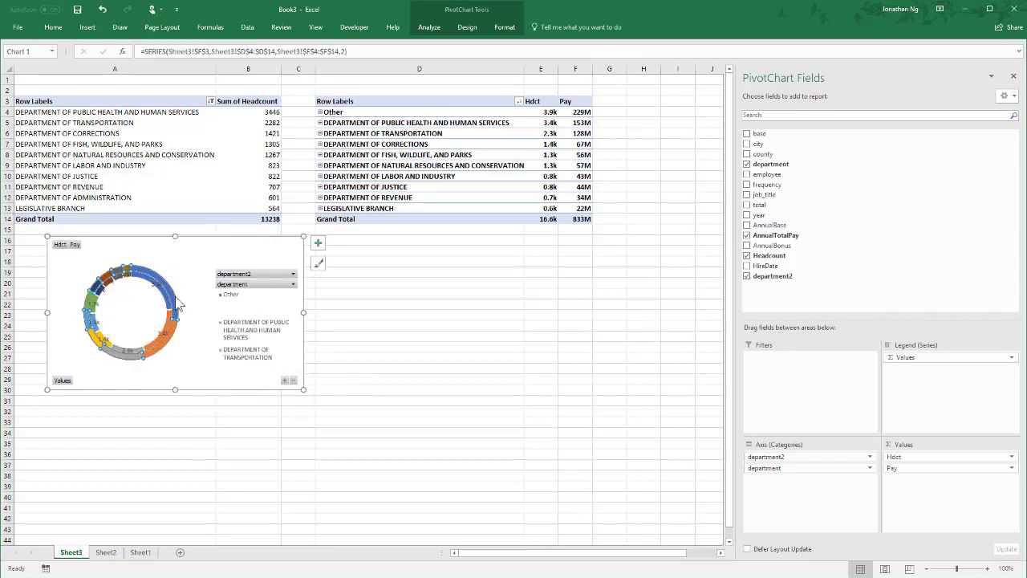
right_click(177, 303)
click(254, 398)
- Enlarge the doughnut chart down to about row 41 and into column D, and apply the fourth chart style with semi-transparent fills
drag(304, 390, 441, 507)
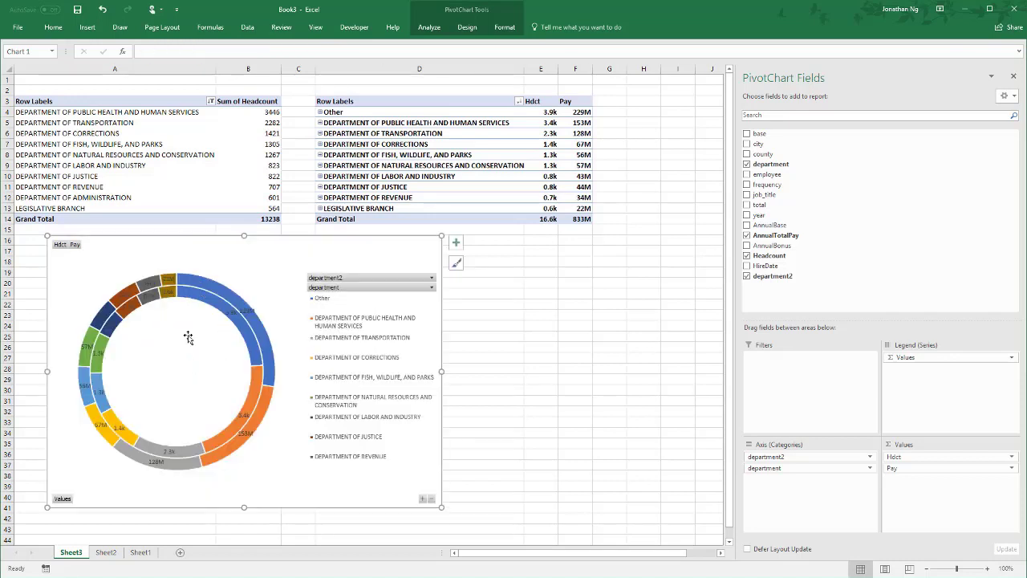
click(430, 29)
click(468, 28)
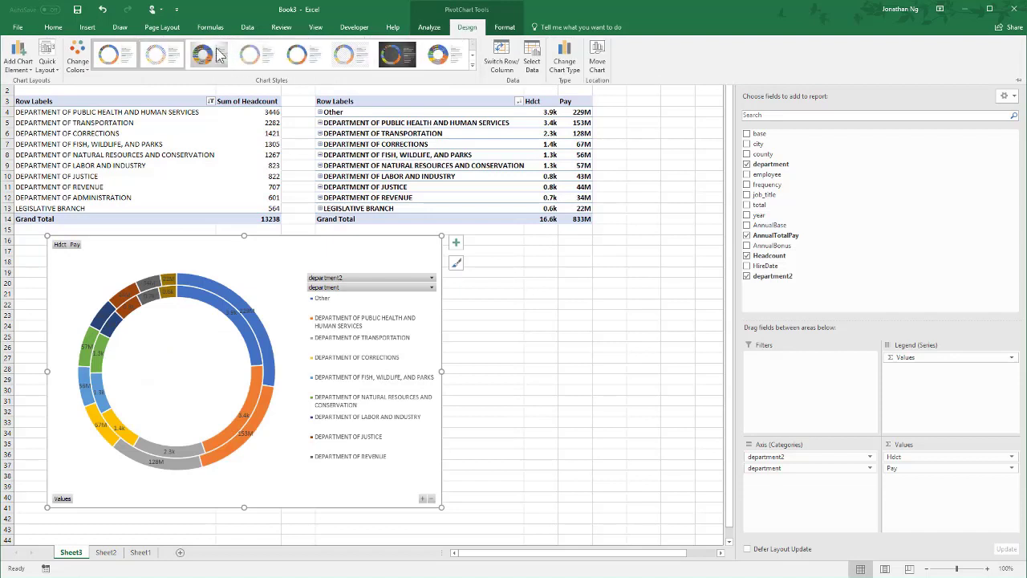
click(252, 57)
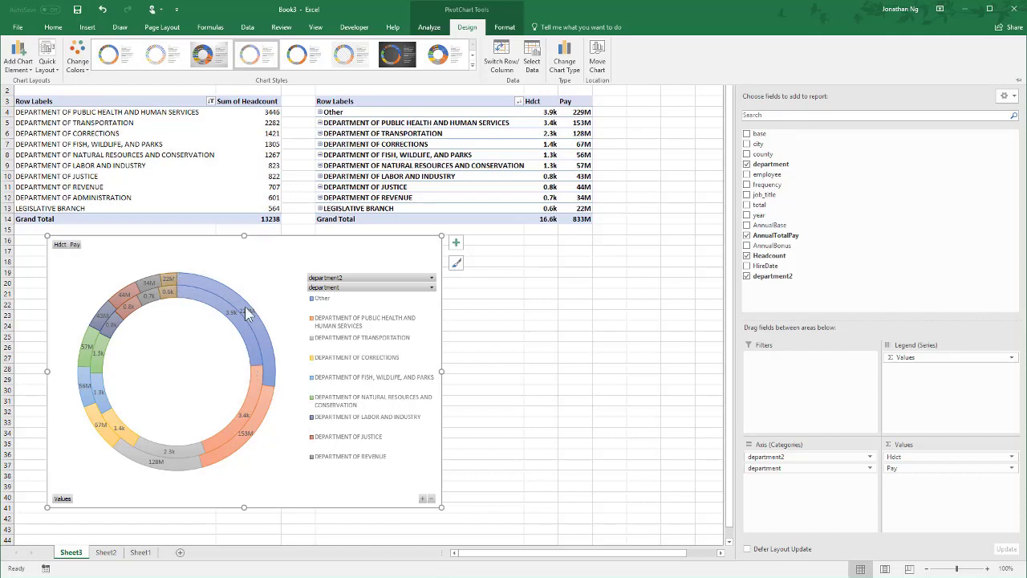
click(255, 390)
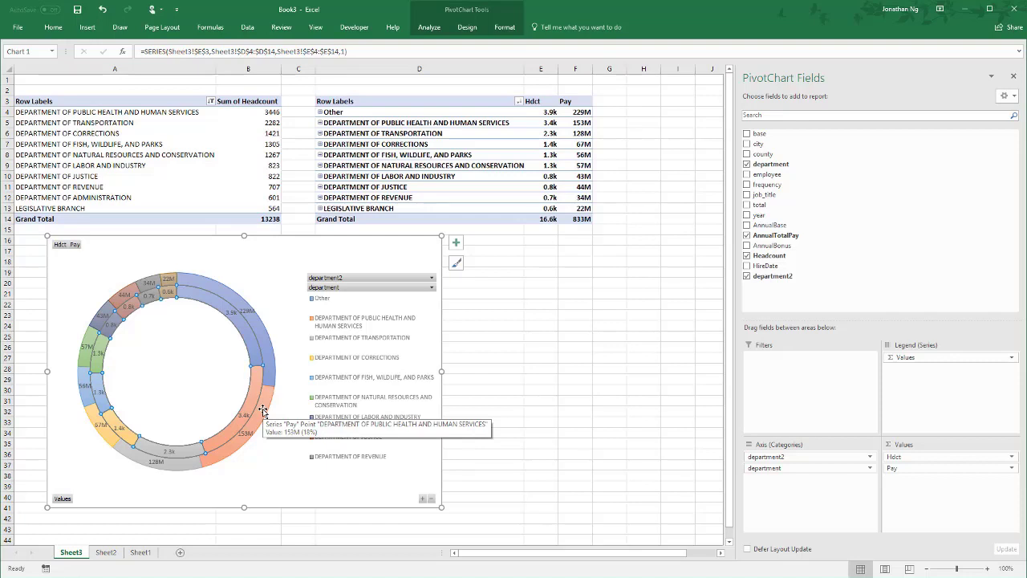
click(271, 296)
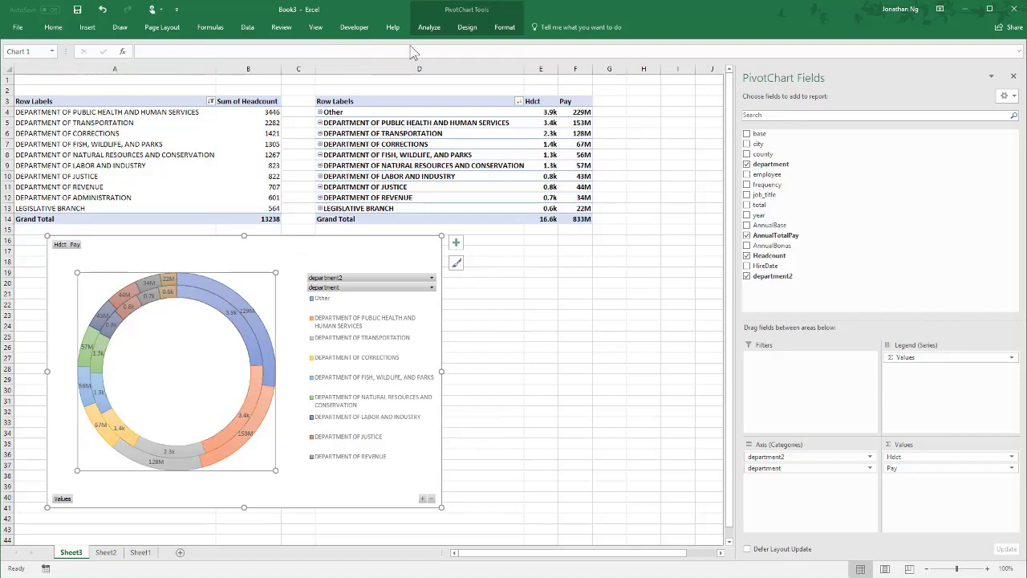
- Add a centered overlay title reading "Cost vs Headcount" to the doughnut chart
click(466, 28)
click(14, 69)
mouse_move(48, 94)
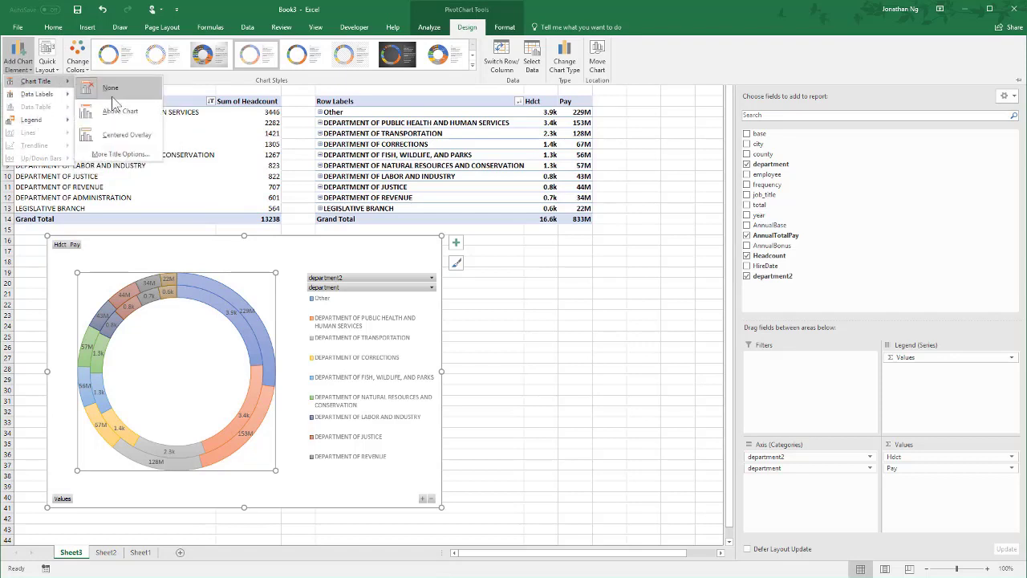
click(114, 138)
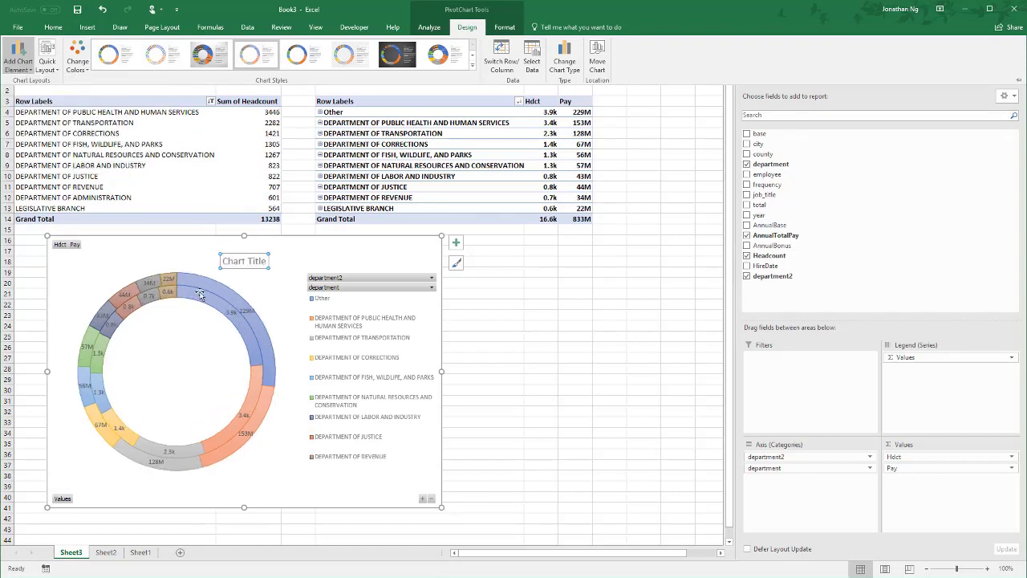
click(244, 258)
triple_click(244, 259)
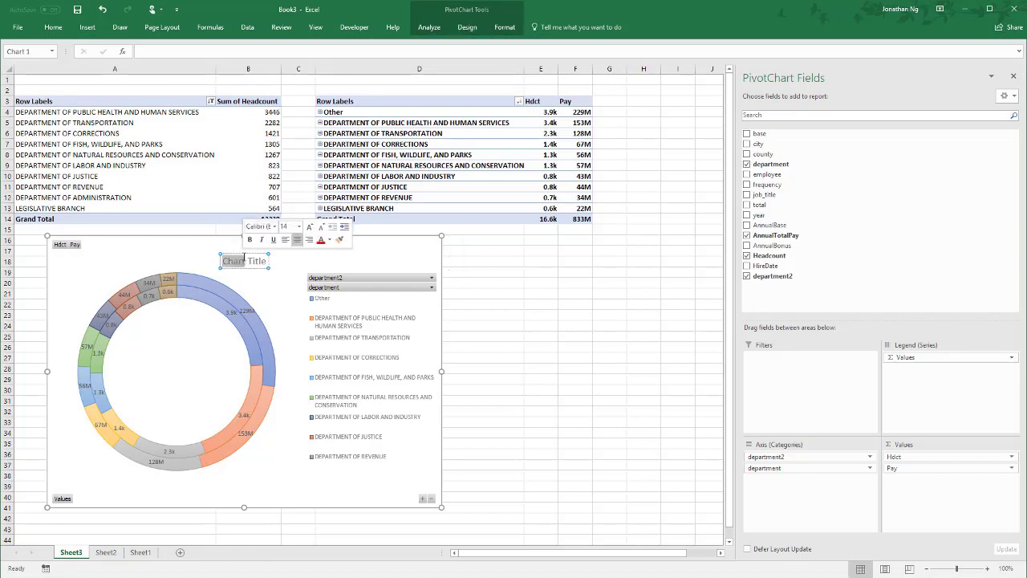
text(Cost)
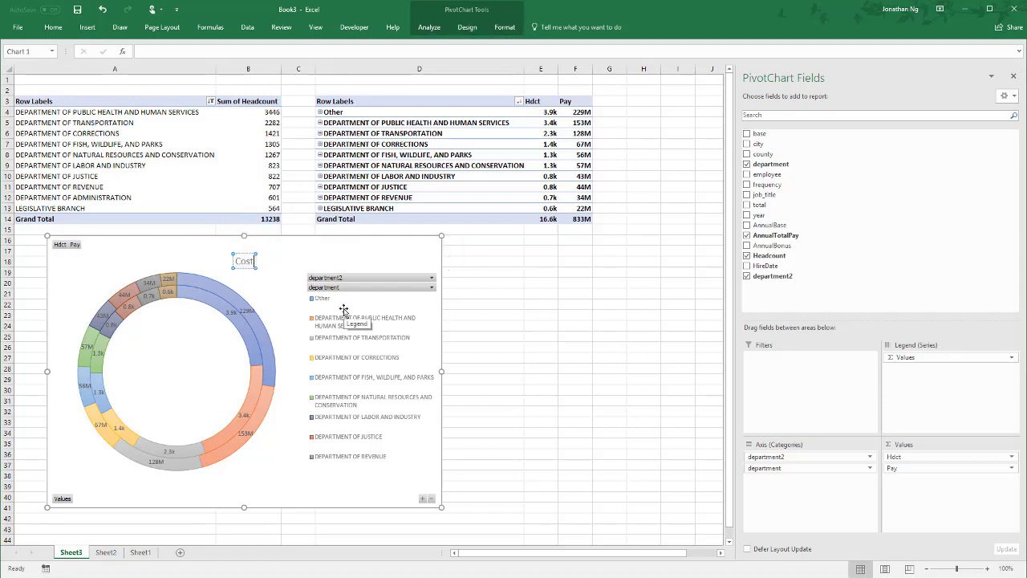
text( vs Headcount)
click(403, 256)
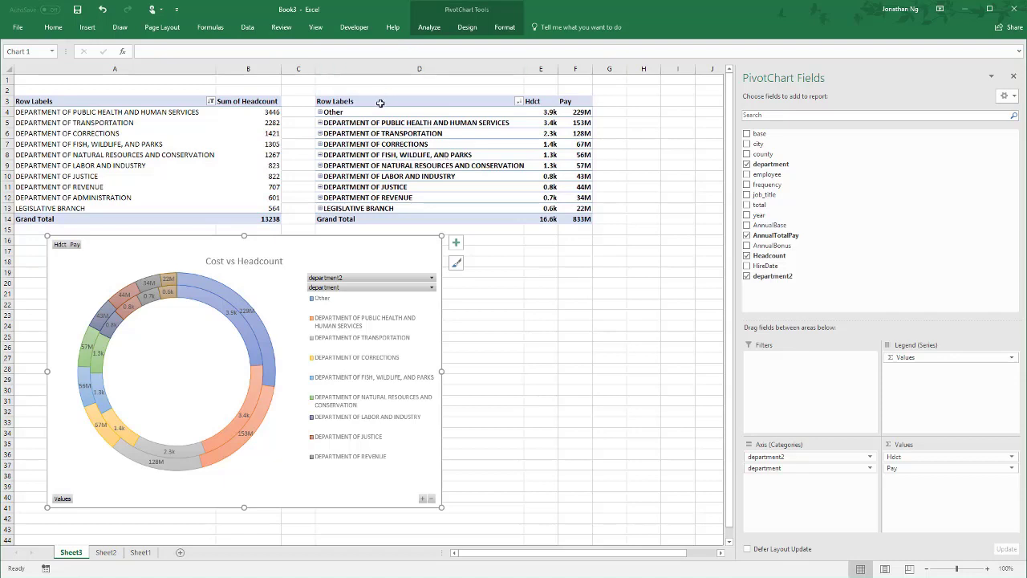
- Copy the Hdct and Pay PivotTable in columns D to F and paste the copy at H3
drag(381, 102, 593, 210)
key(ctrl+c)
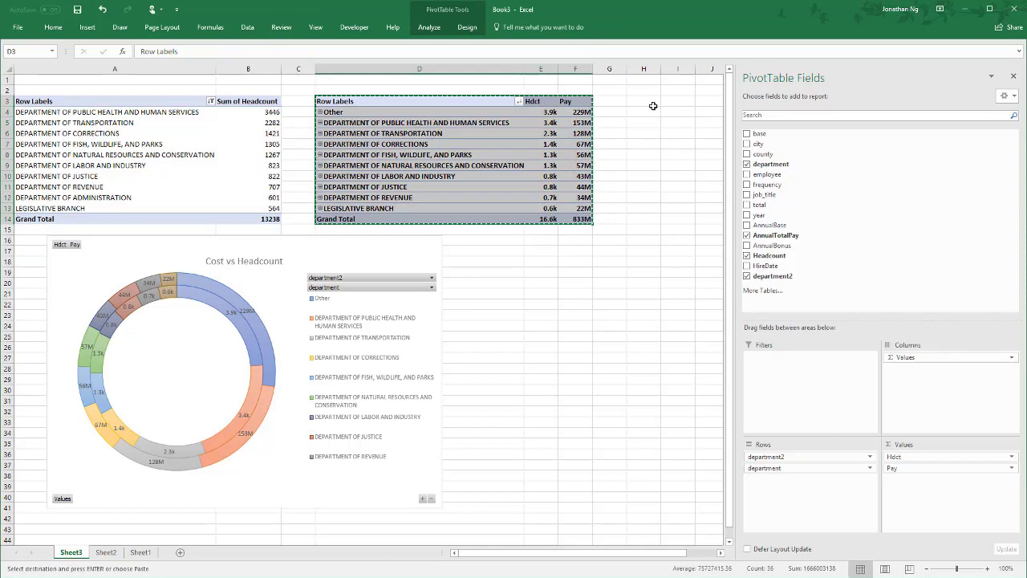
click(653, 102)
key(ctrl+v)
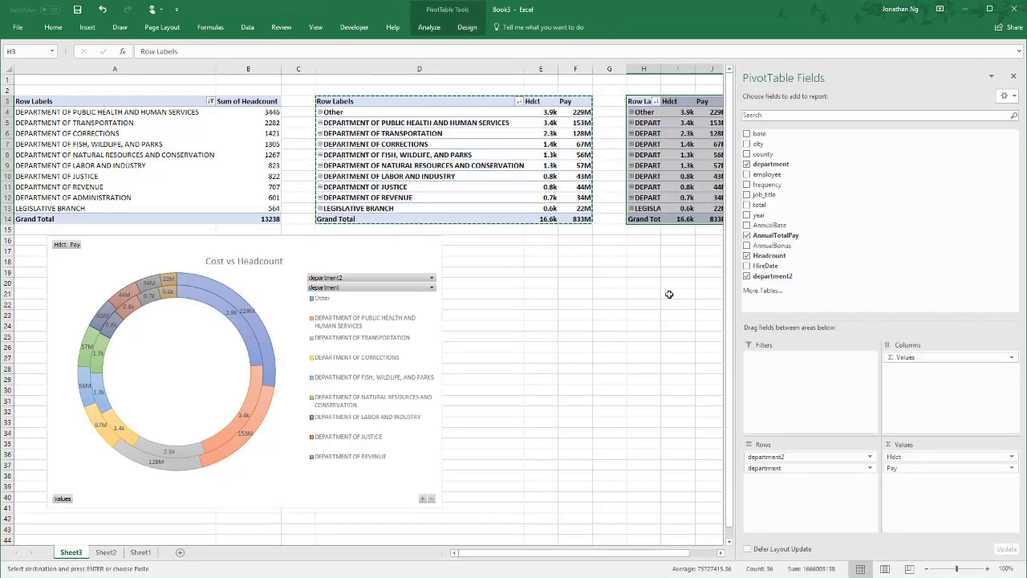
- In the PivotTable at H3, replace the department2 and department row fields with AnnualTotalPay
click(718, 552)
click(719, 552)
click(721, 552)
click(134, 123)
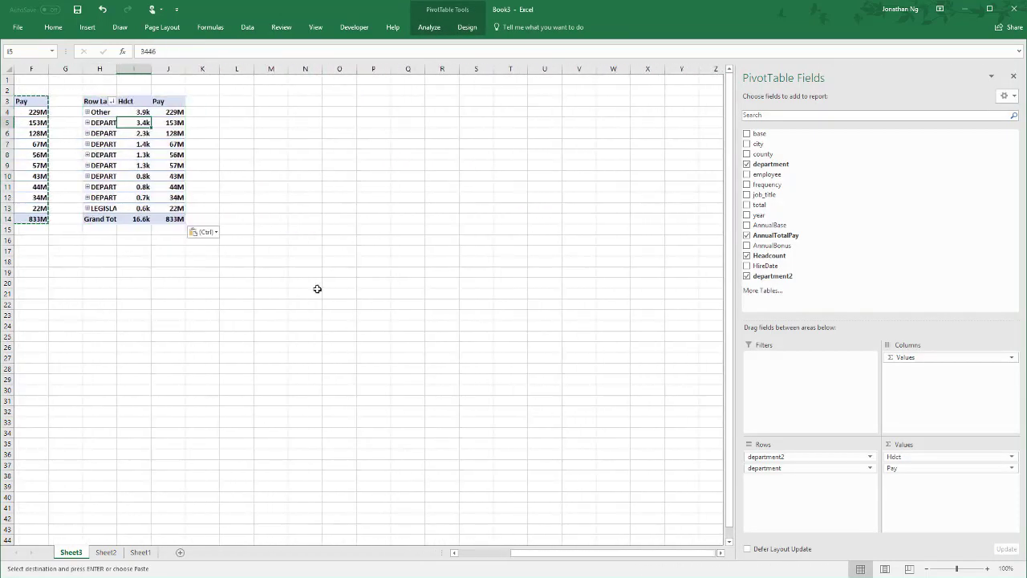
drag(768, 467, 636, 460)
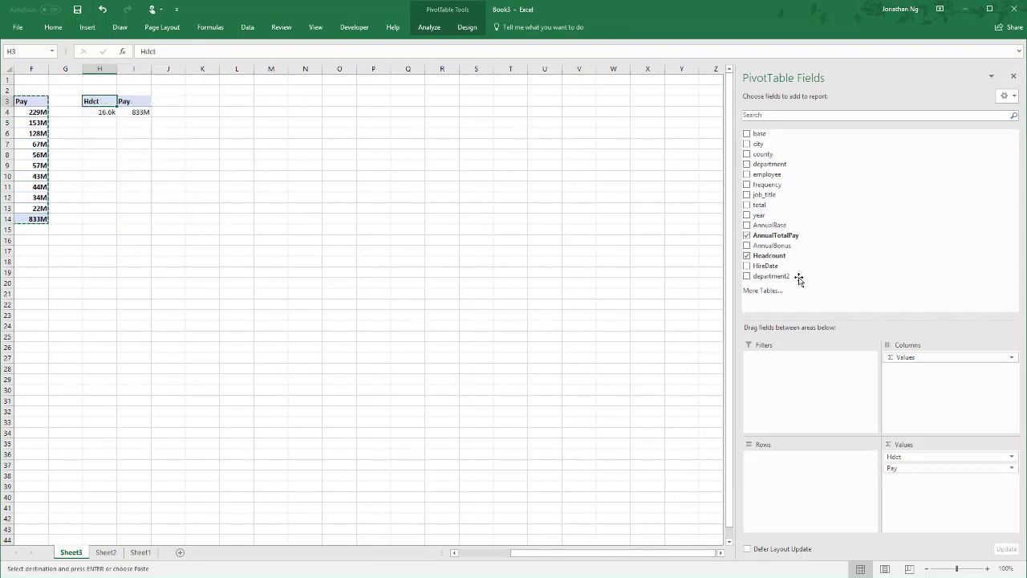
drag(802, 241, 789, 504)
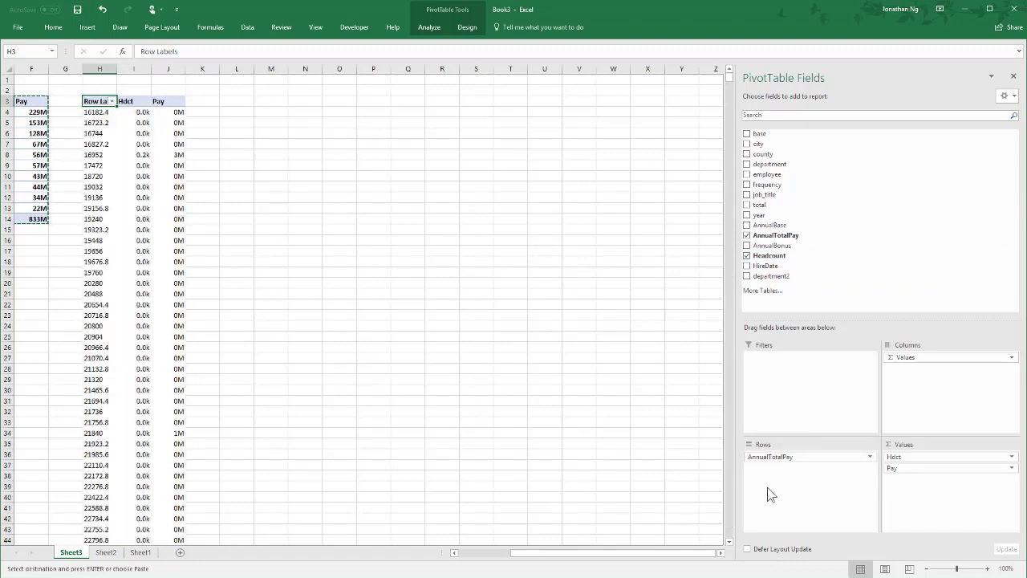
- Group the AnnualTotalPay row labels into bands of 10000, starting at 10000 and ending at 100000
drag(95, 112, 96, 190)
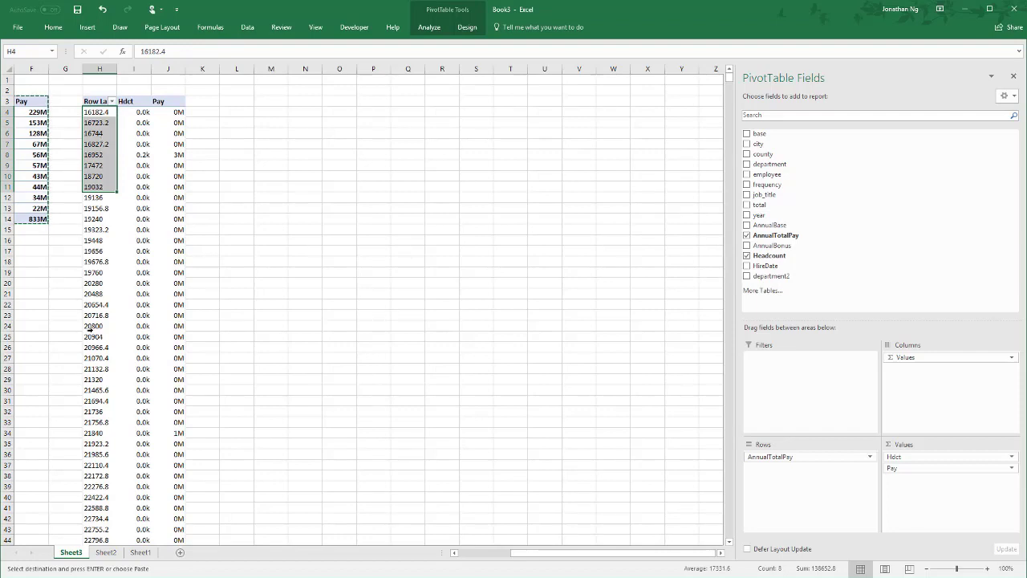
click(101, 171)
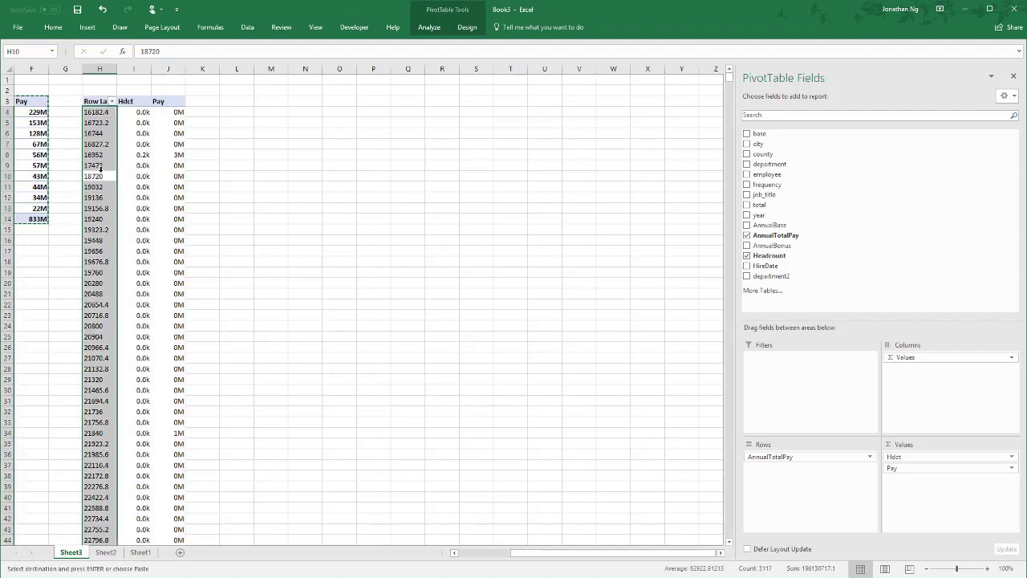
key(shift+Return)
right_click(100, 163)
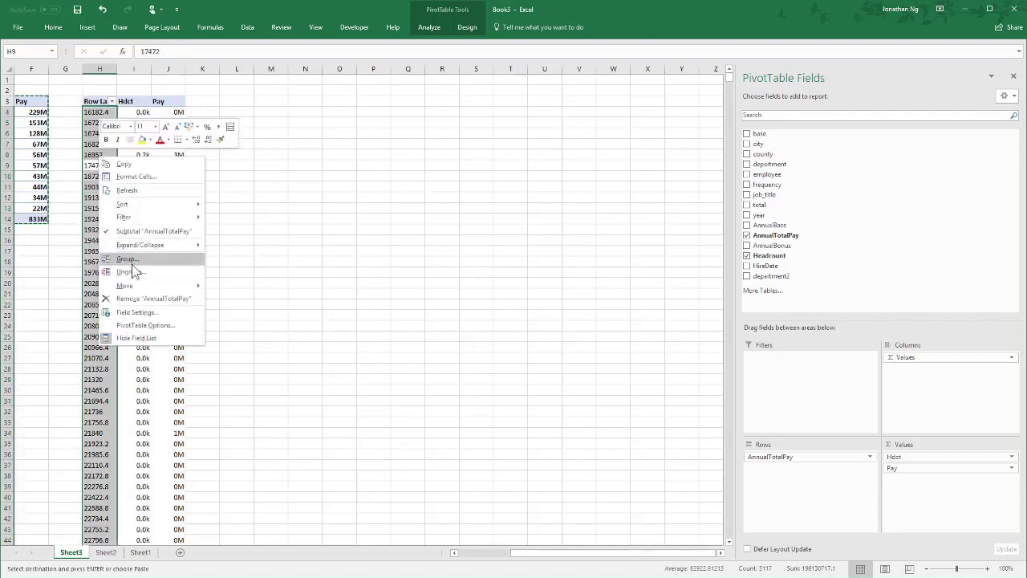
click(134, 261)
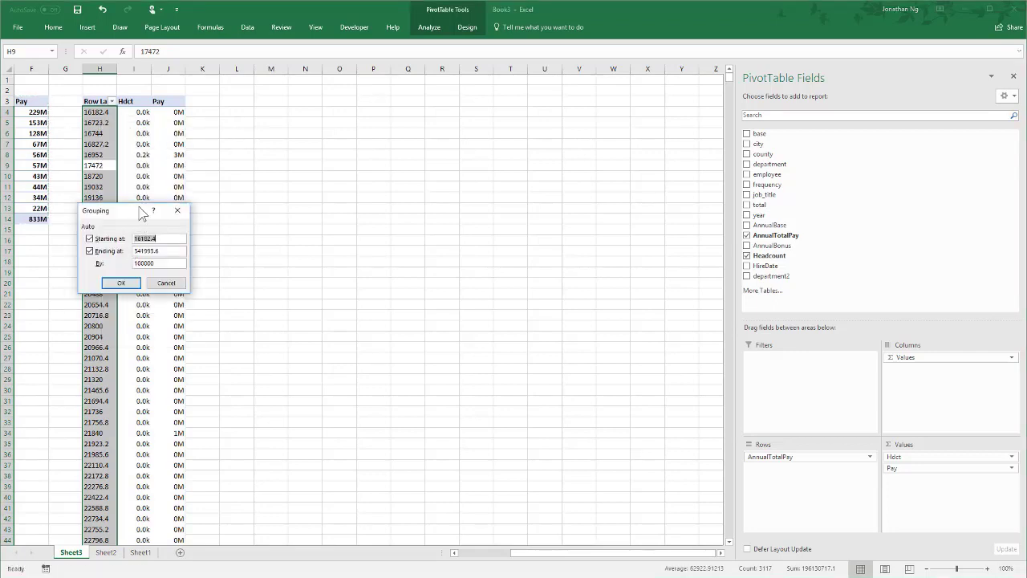
drag(131, 208, 178, 191)
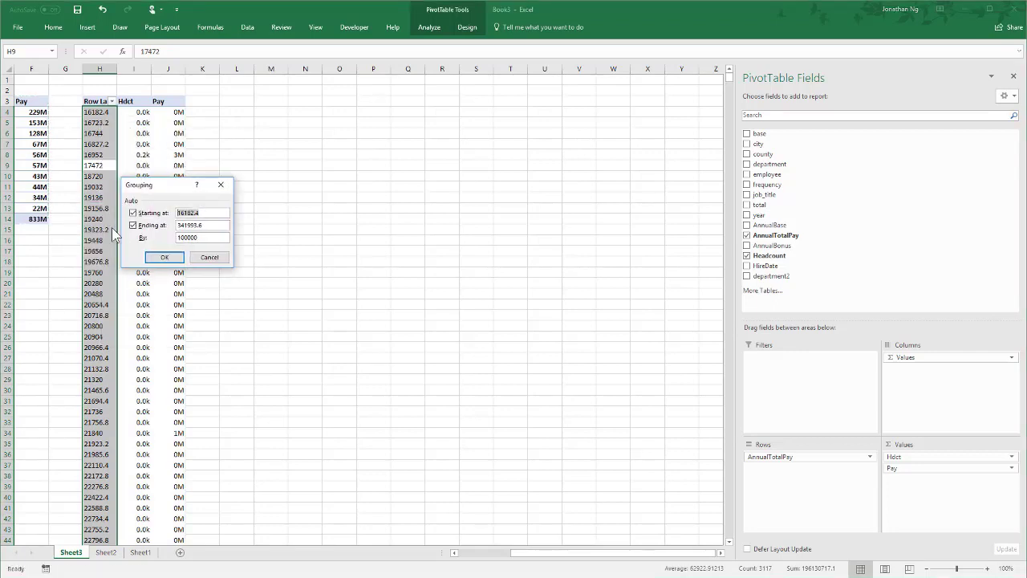
drag(205, 224, 131, 239)
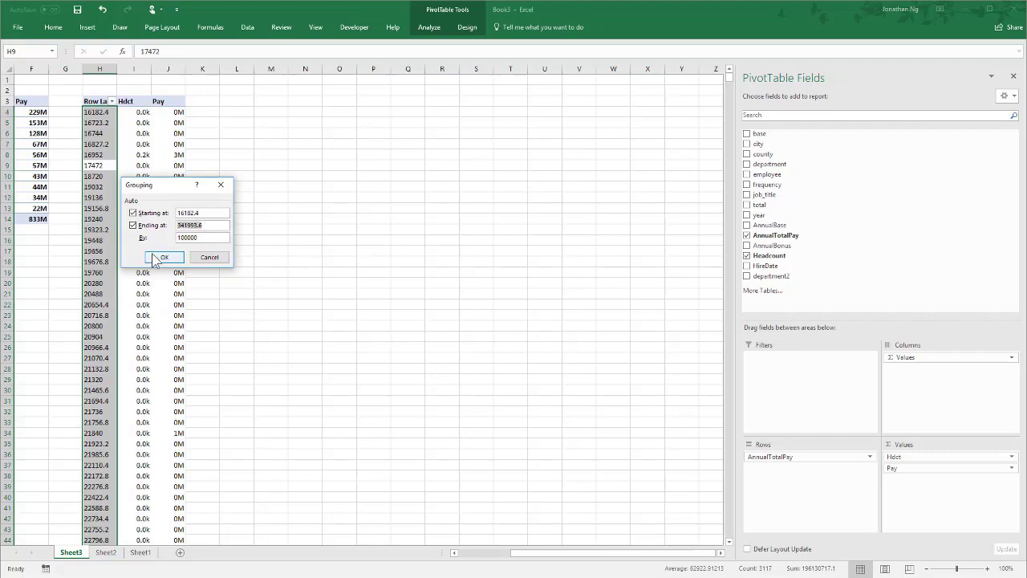
click(201, 238)
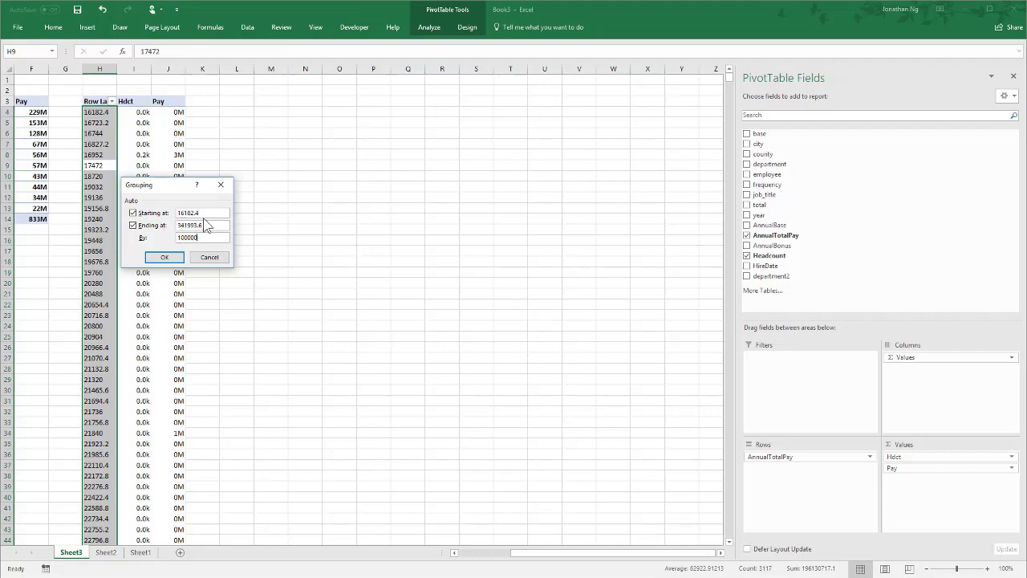
drag(205, 214, 88, 221)
text(10000)
key(Tab)
text(1)
double_click(212, 238)
text(100)
click(165, 256)
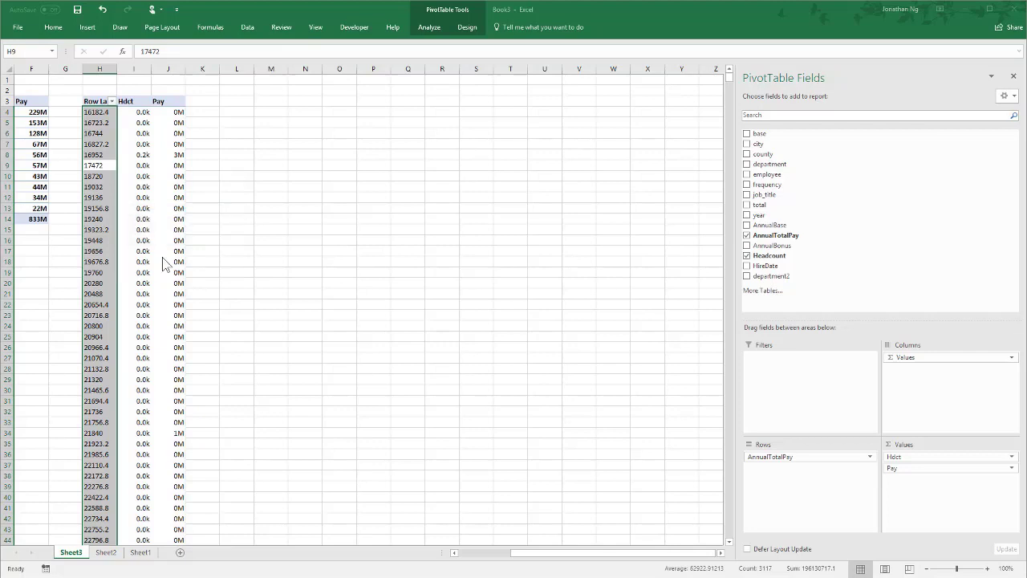
- Auto-fit column H to the width of the pay band labels
double_click(117, 69)
click(149, 155)
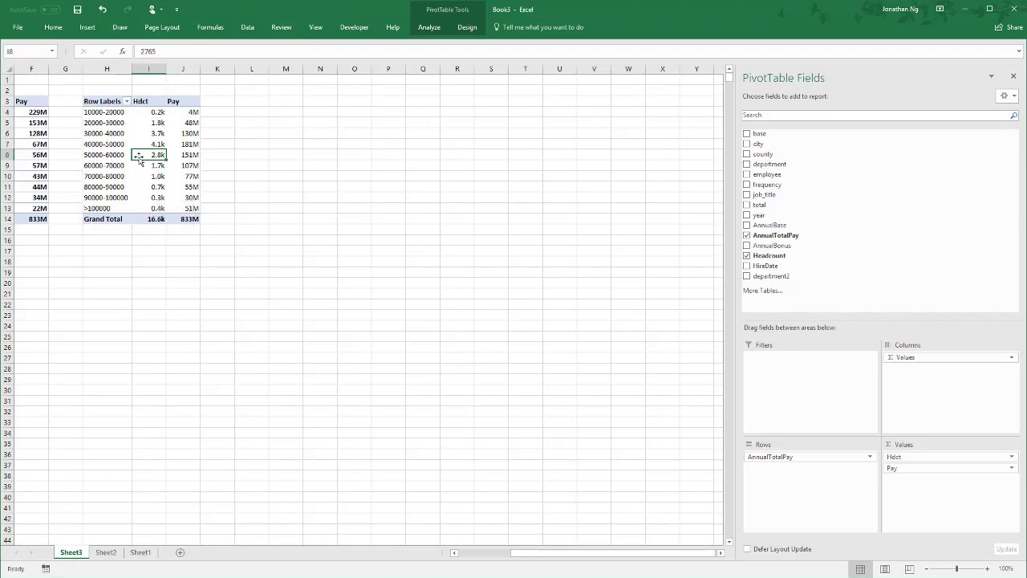
drag(158, 114, 157, 208)
drag(95, 113, 101, 207)
click(102, 215)
- Summarize the pay band PivotTable's Pay field by Average instead of Sum
right_click(189, 114)
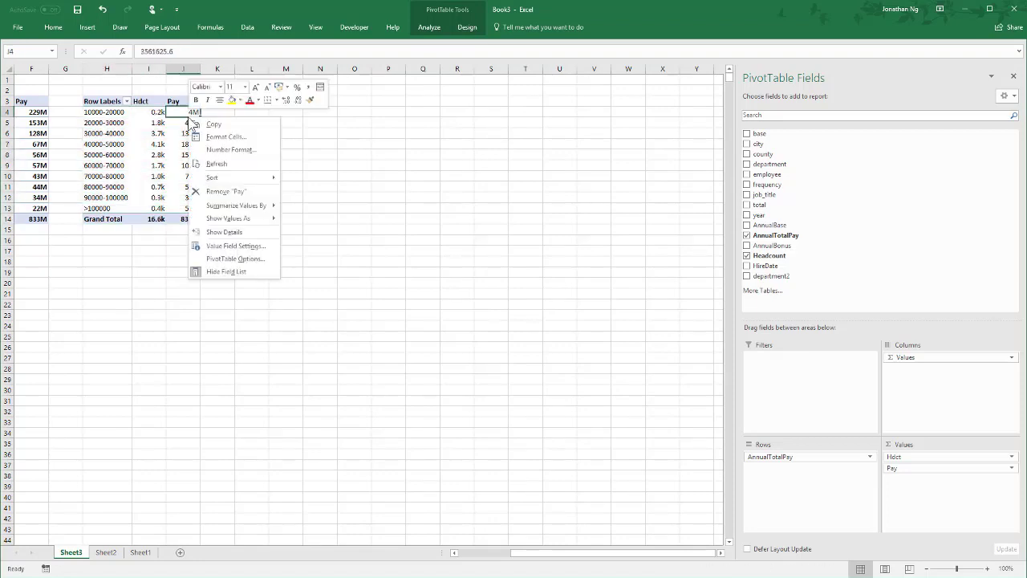
click(233, 249)
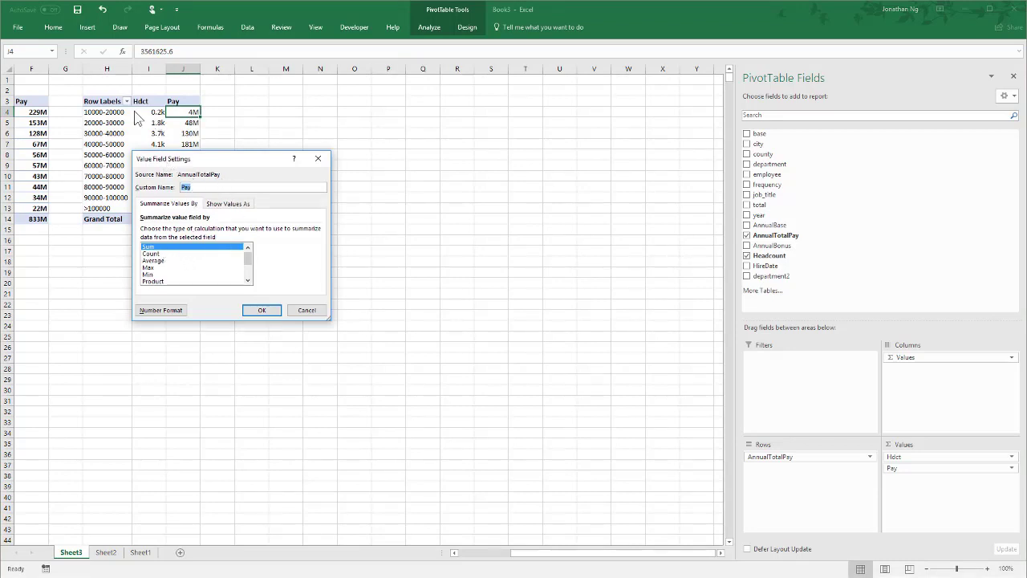
click(152, 260)
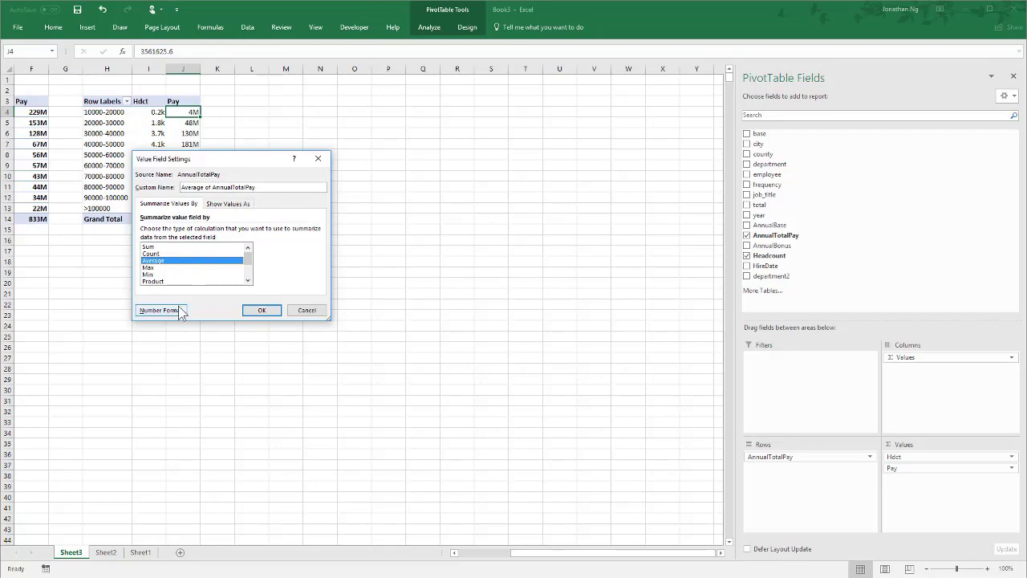
click(178, 310)
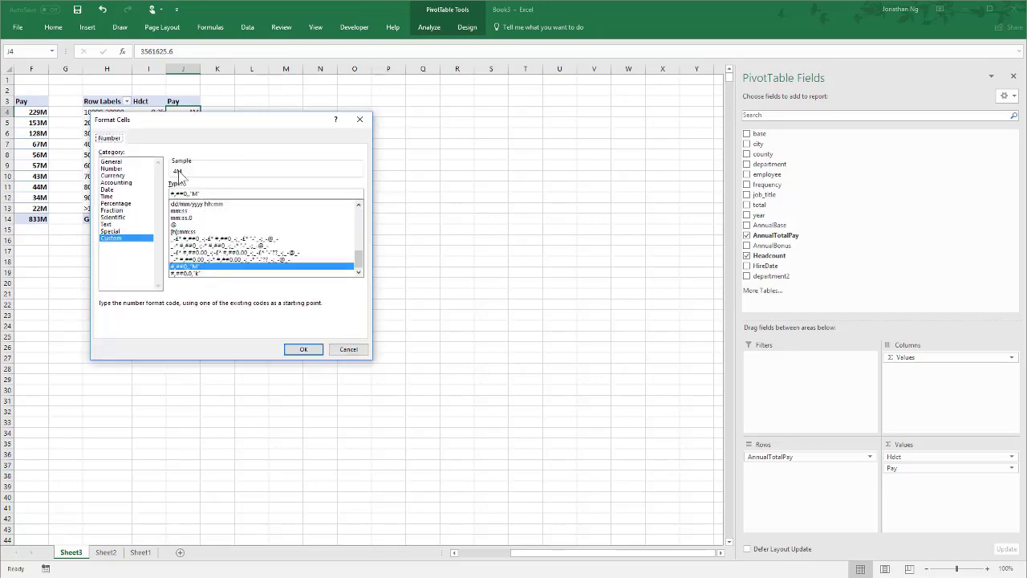
click(303, 353)
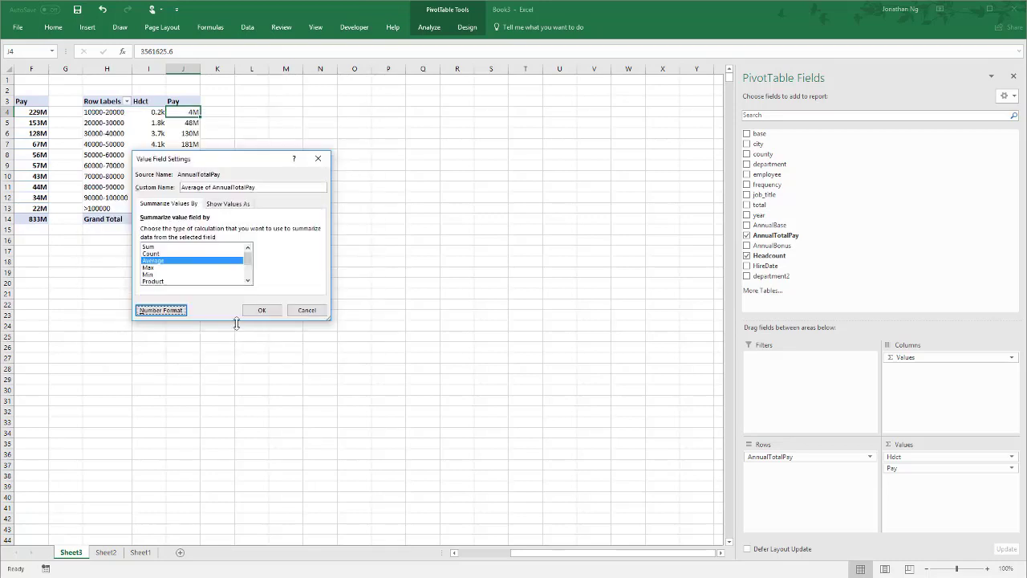
click(267, 311)
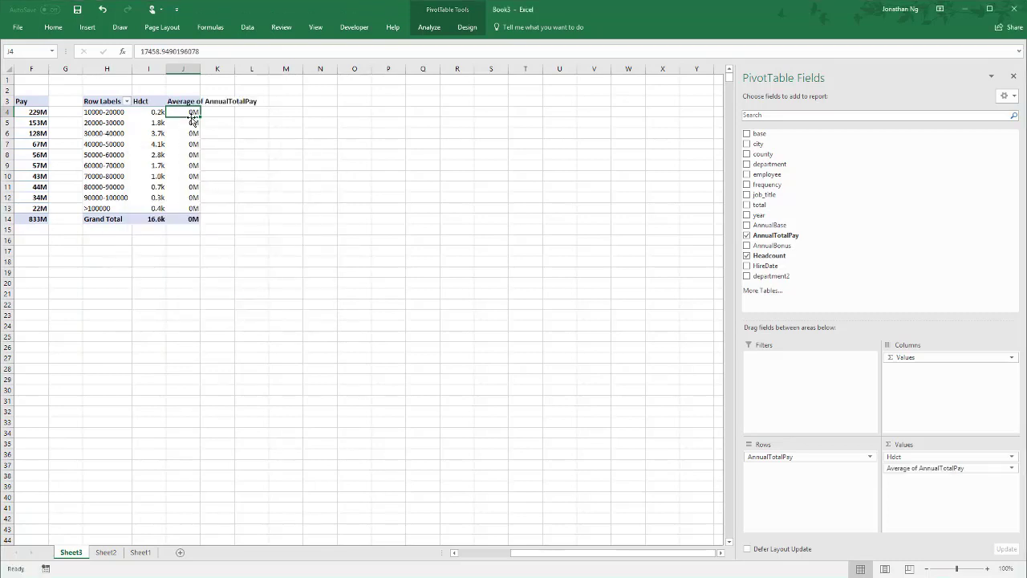
- Set the custom number format of the Average of AnnualTotalPay field to #,##0,"k"
right_click(187, 115)
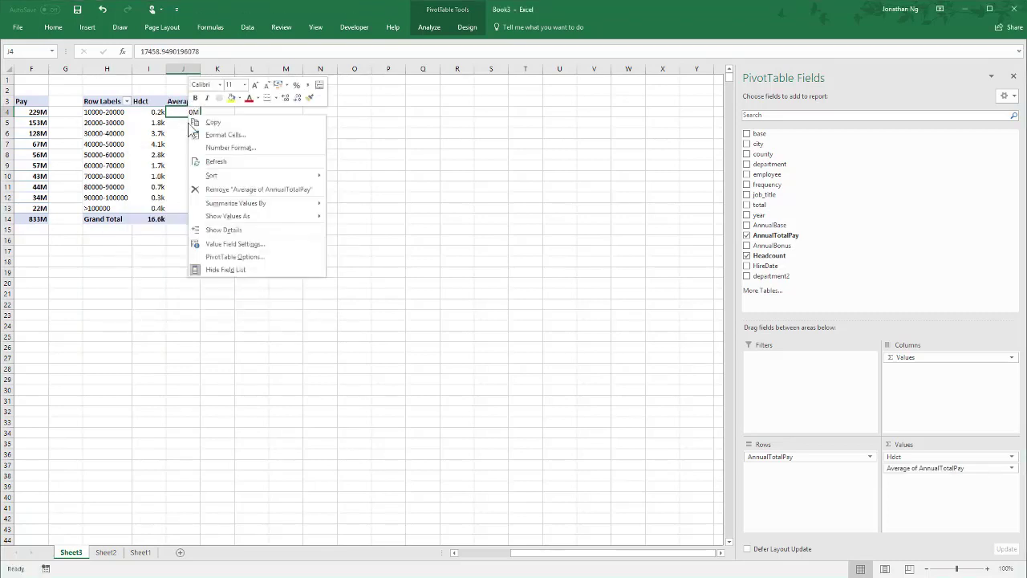
click(225, 244)
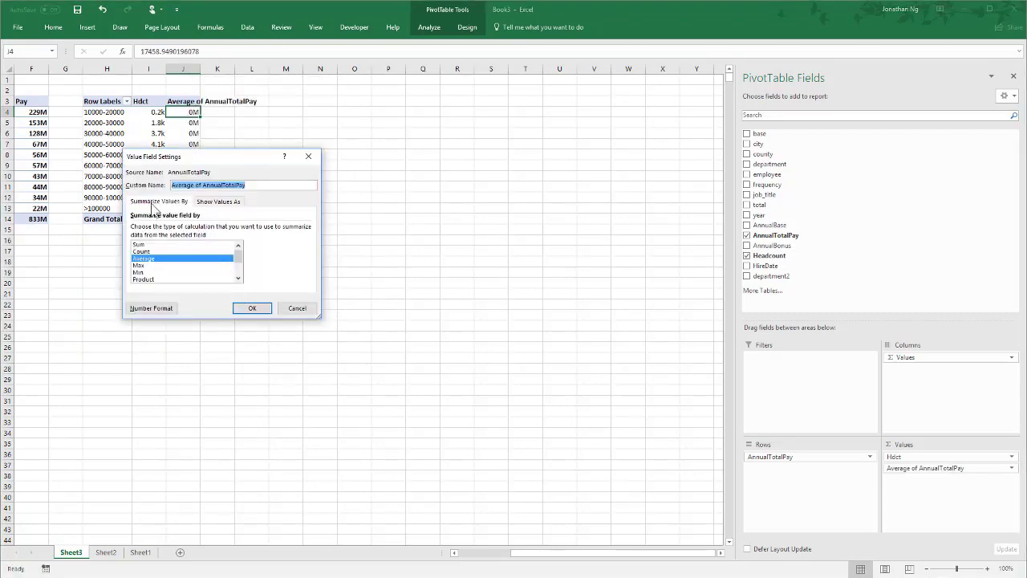
click(166, 310)
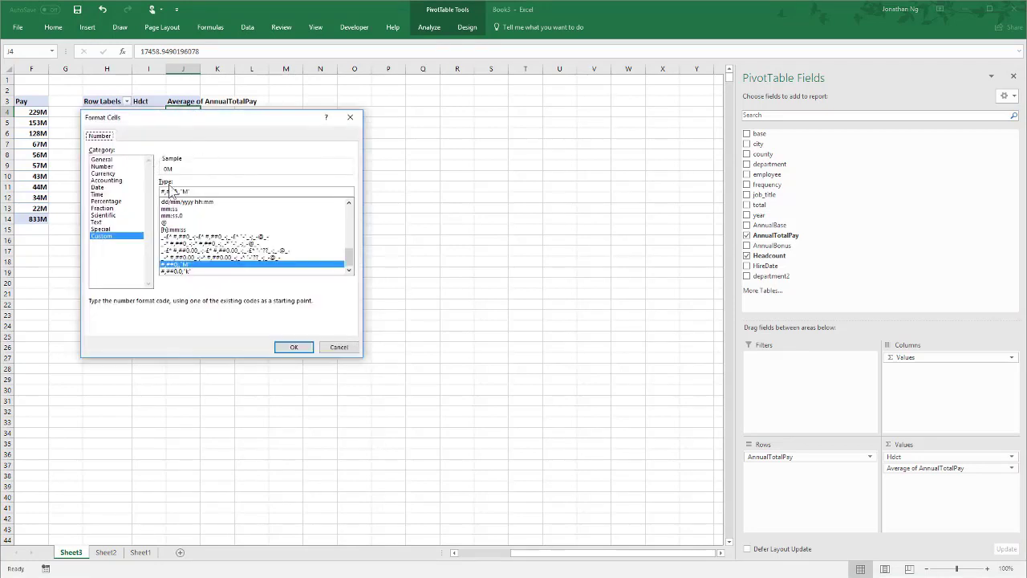
click(215, 192)
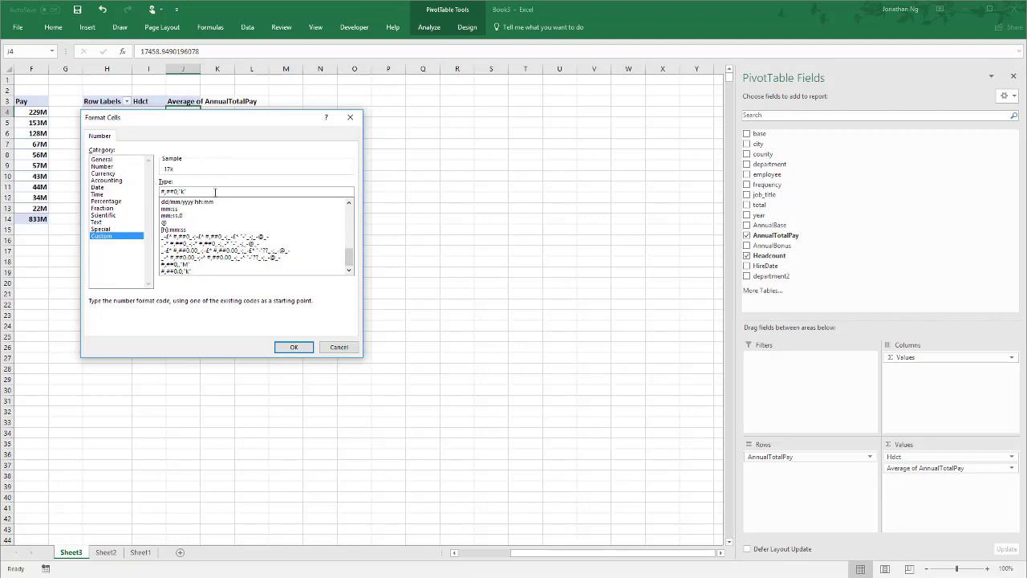
click(291, 348)
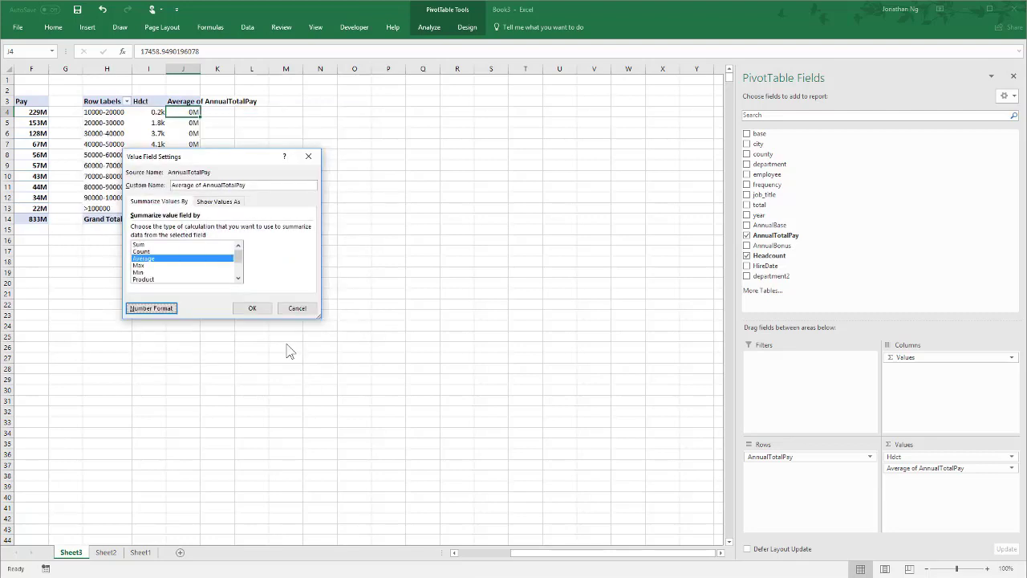
click(260, 309)
- Rename the average pay column header in J3 to Avg Pay
text(Avg)
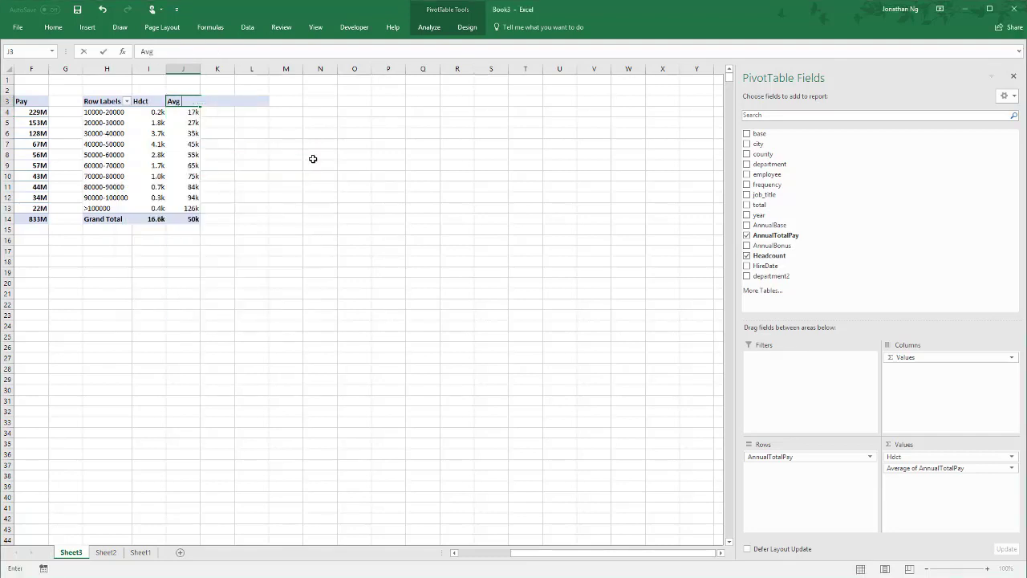
text( Pay)
key(Return)
- Insert a clustered column PivotChart from the pay band PivotTable and place it just below that table
click(436, 32)
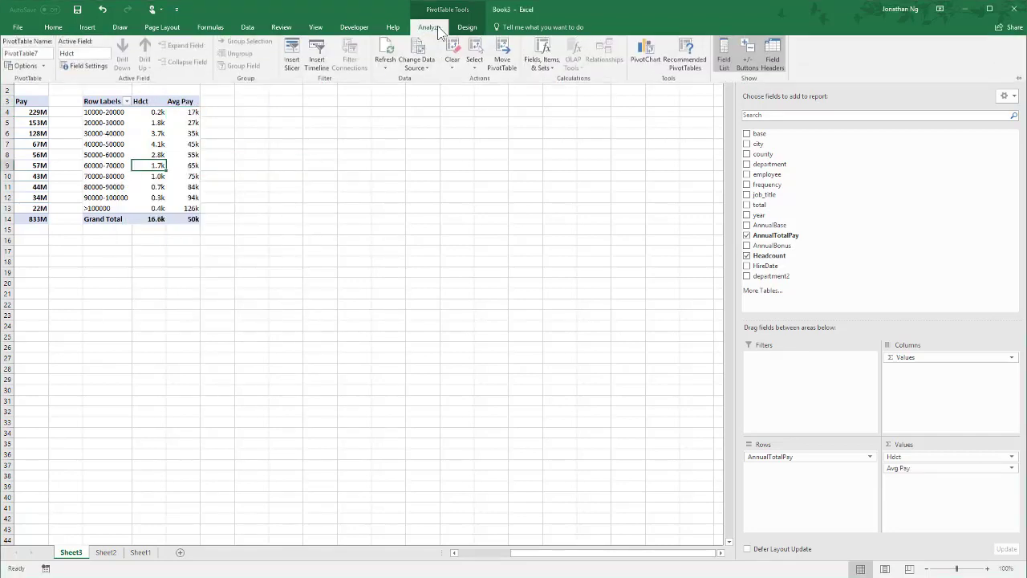
click(647, 62)
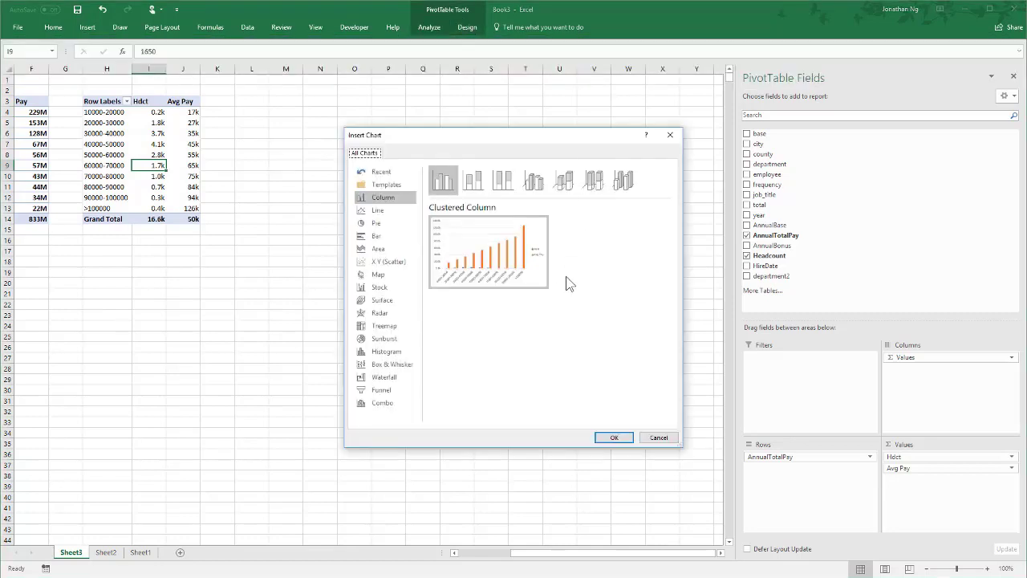
drag(489, 145, 337, 126)
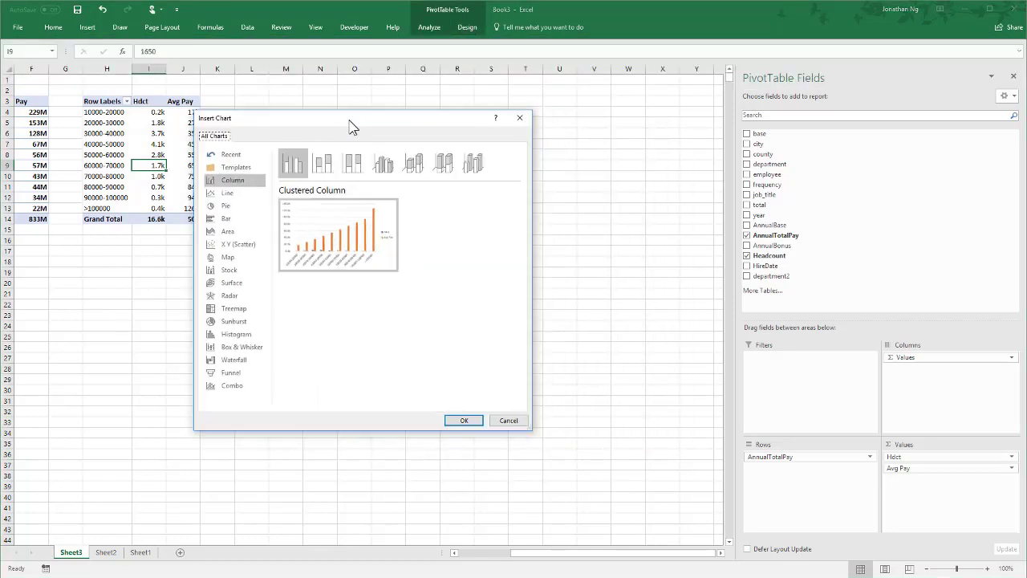
mouse_move(321, 241)
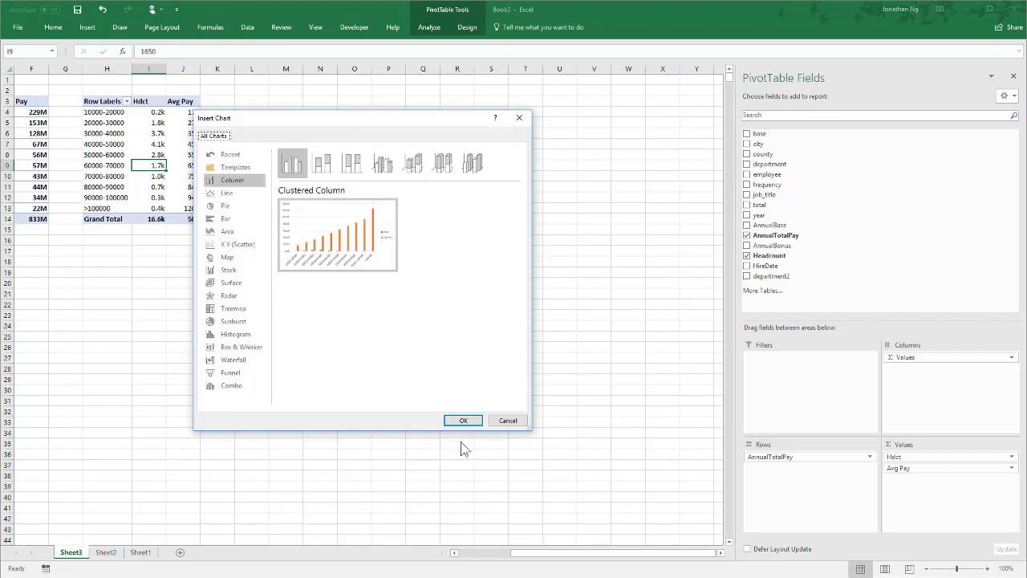
click(464, 421)
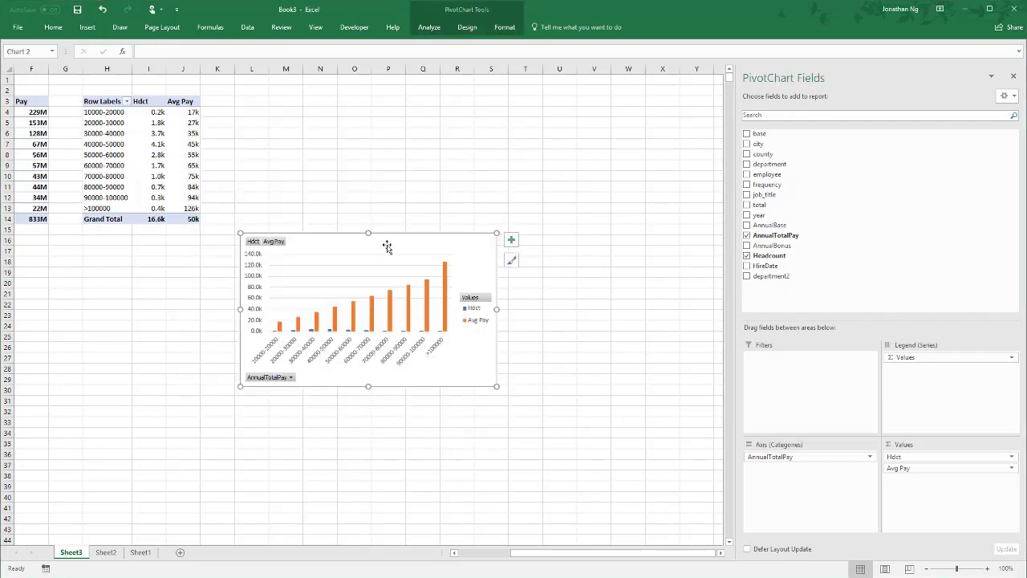
drag(392, 244, 210, 255)
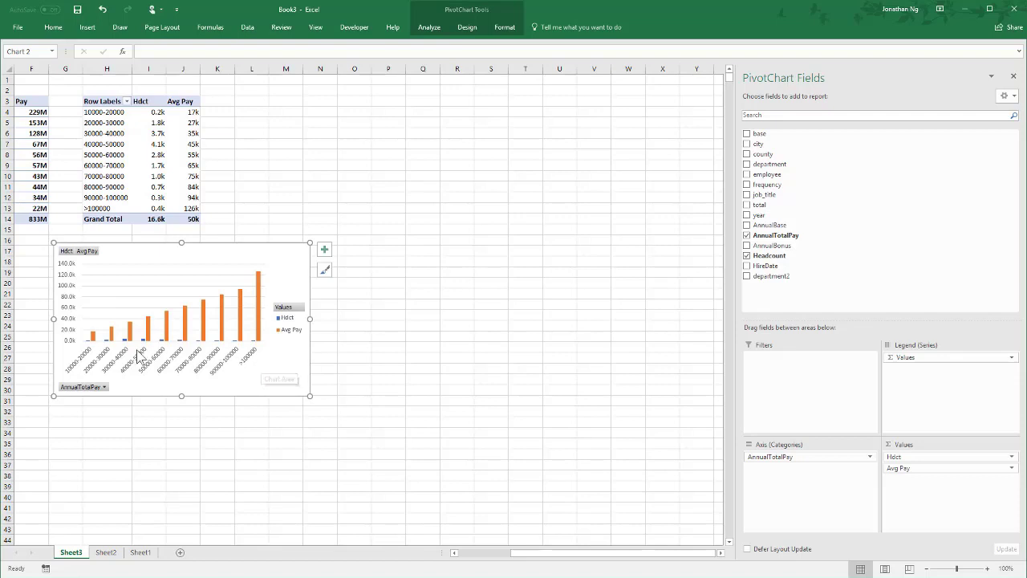
- Change the pay band chart to a combo with Hdct as clustered columns and Avg Pay as a line with markers on the secondary axis
right_click(177, 255)
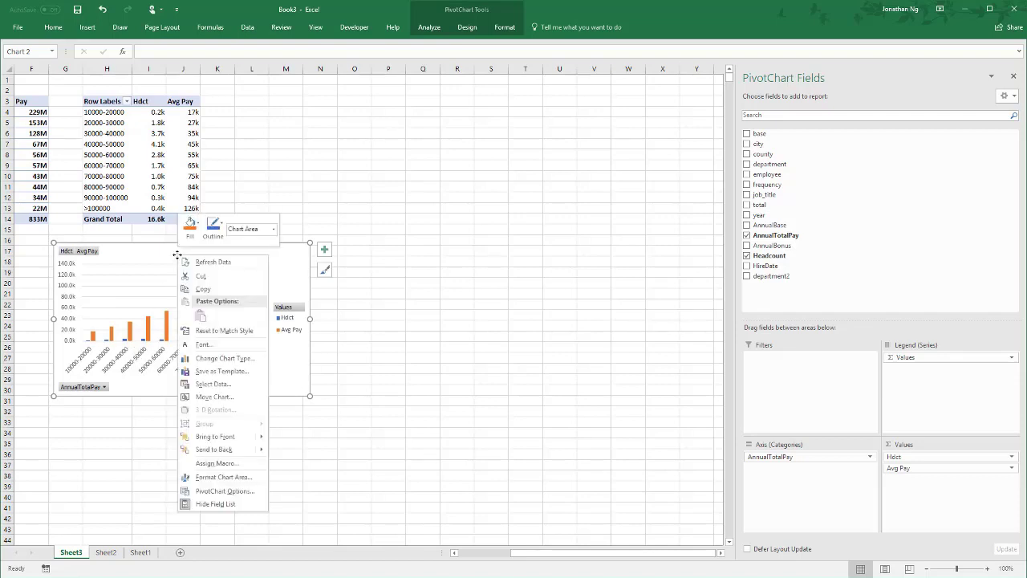
click(224, 358)
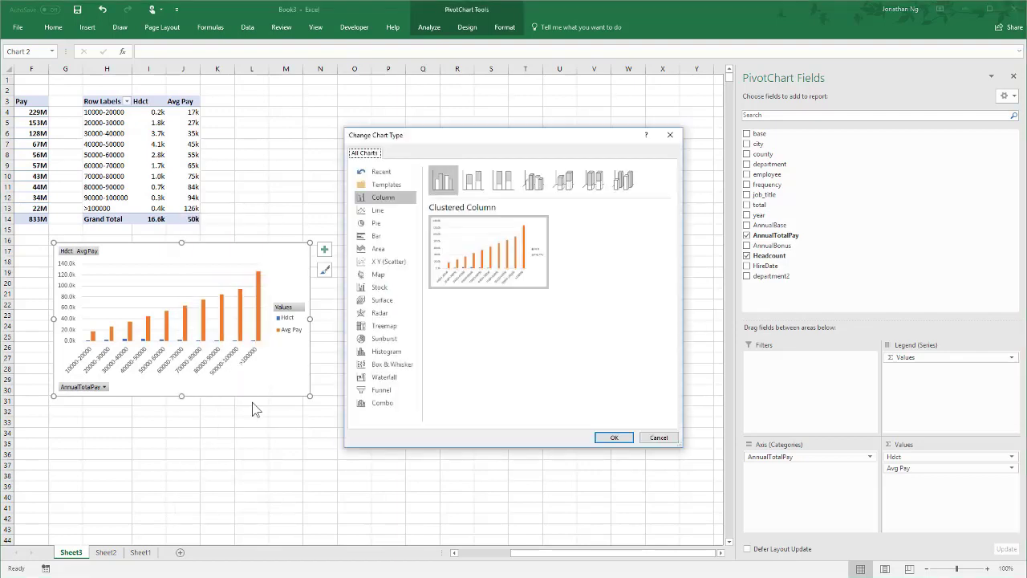
click(381, 403)
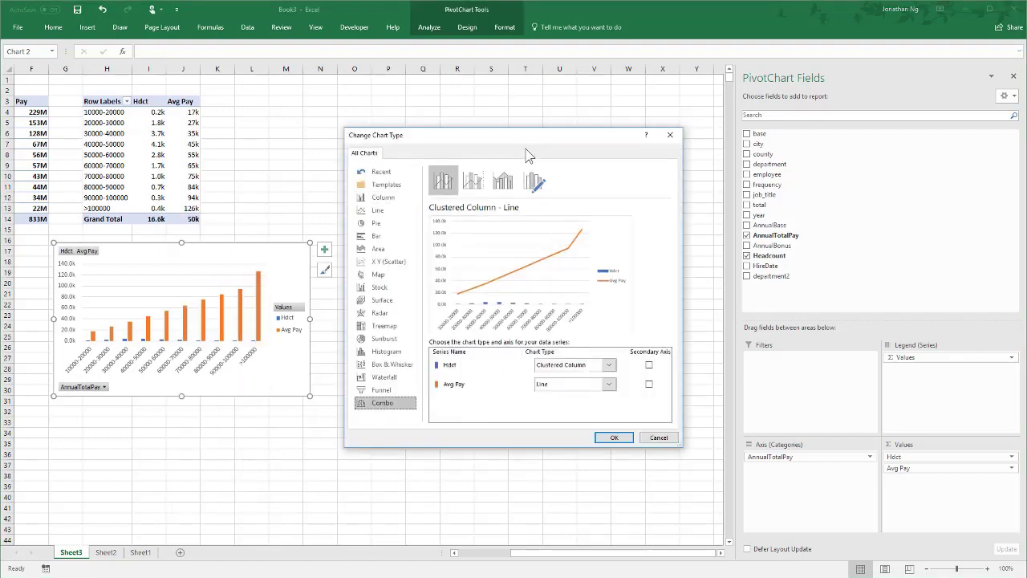
drag(525, 142, 452, 71)
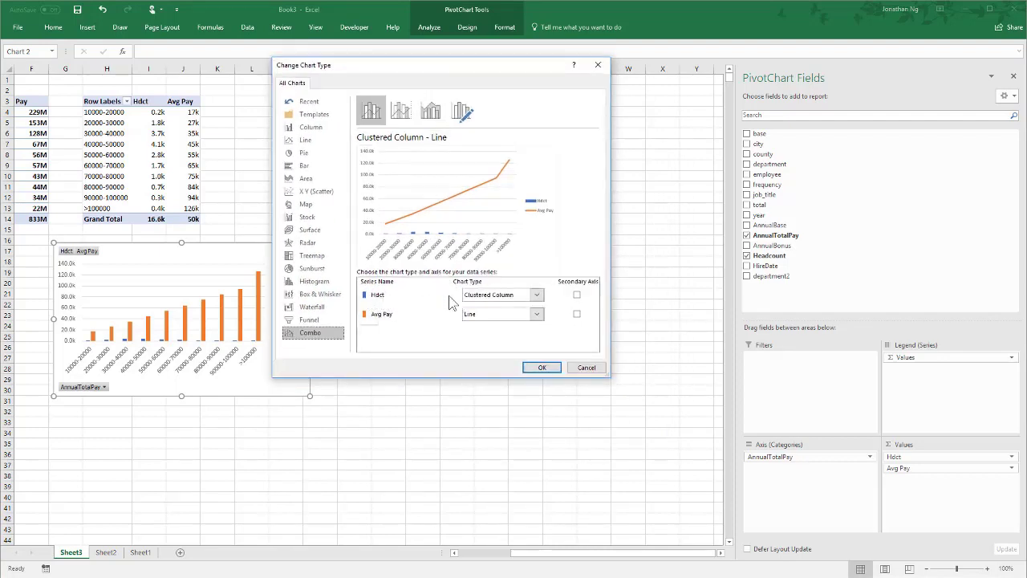
click(390, 317)
click(537, 314)
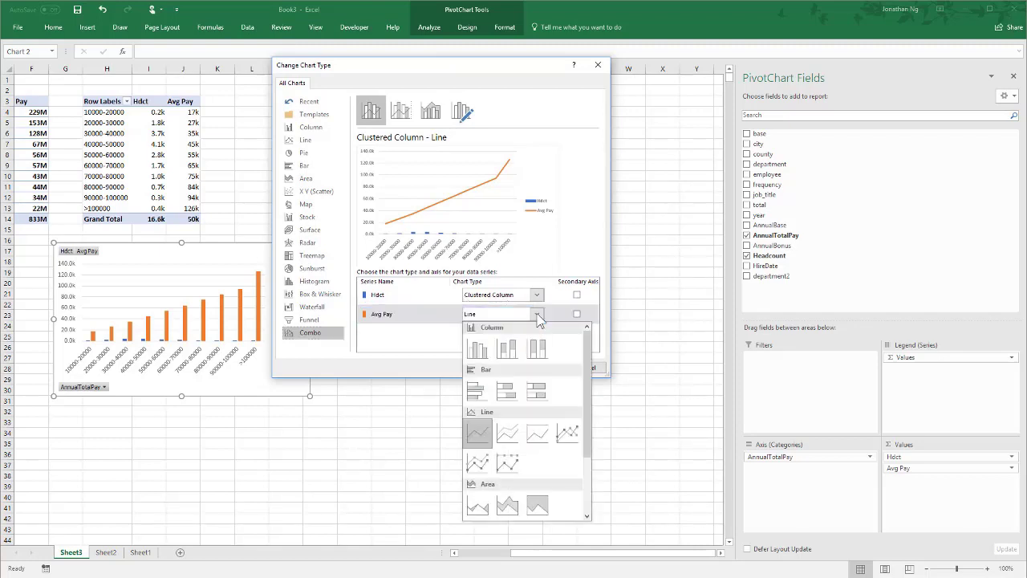
click(568, 432)
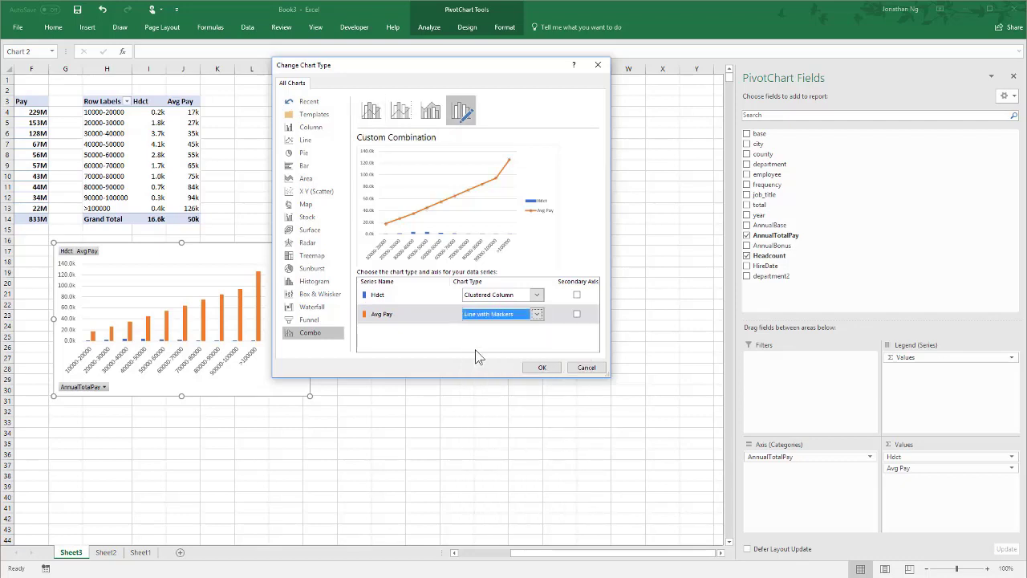
click(576, 314)
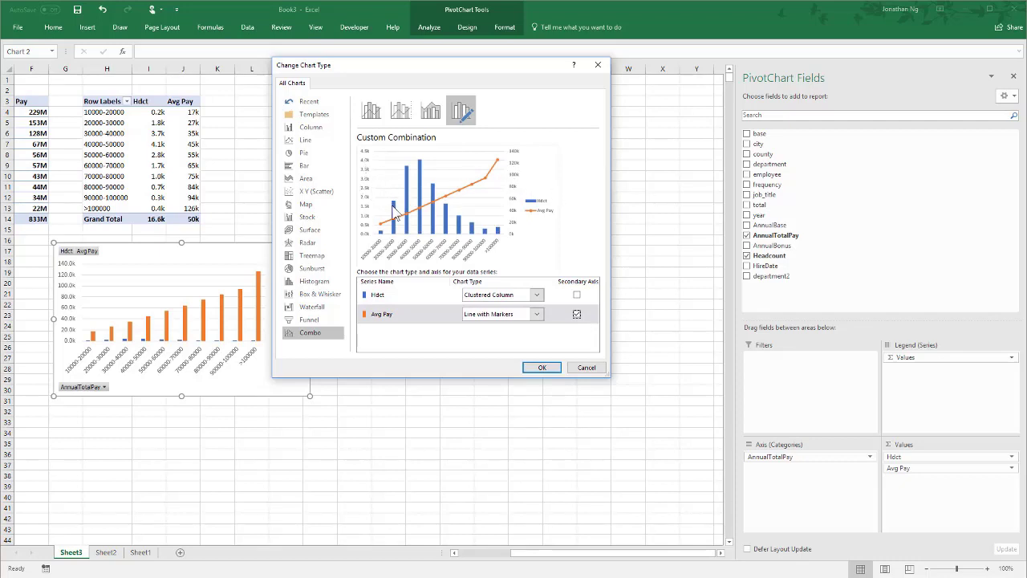
click(543, 368)
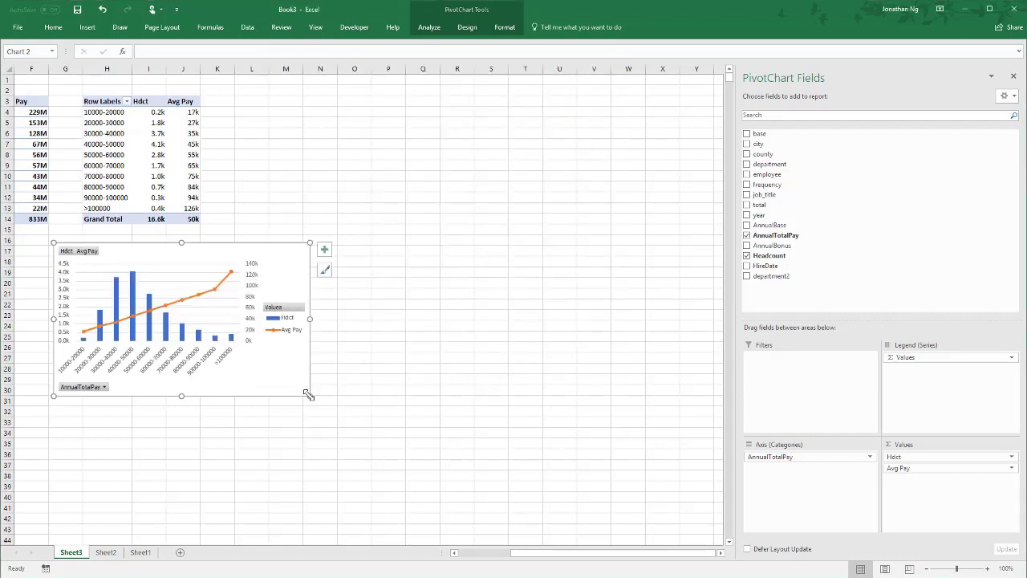
- Enlarge the pay band chart to span about columns G to S and rows 16 to 37, and position its legend at the top
drag(311, 399, 446, 464)
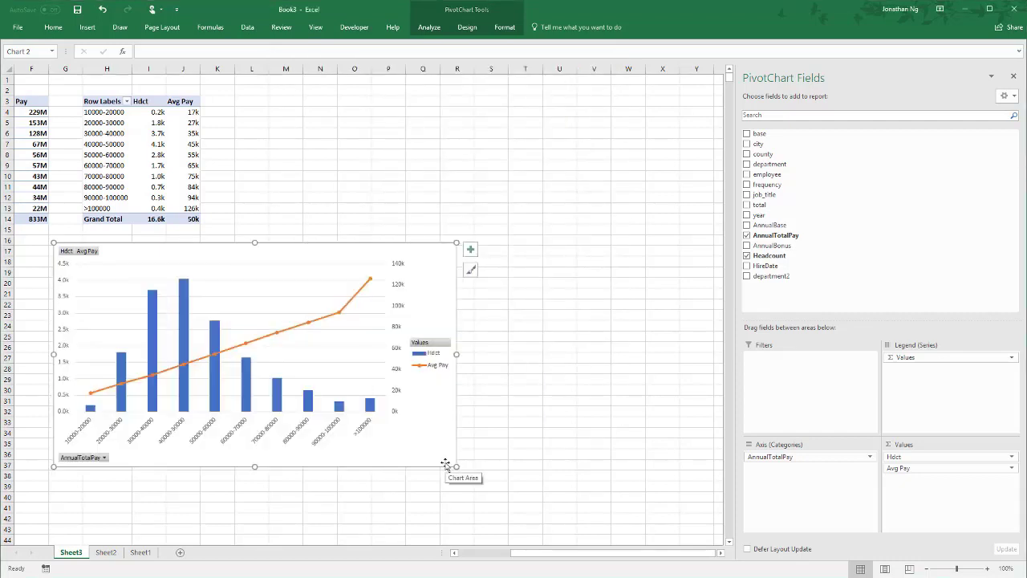
right_click(427, 356)
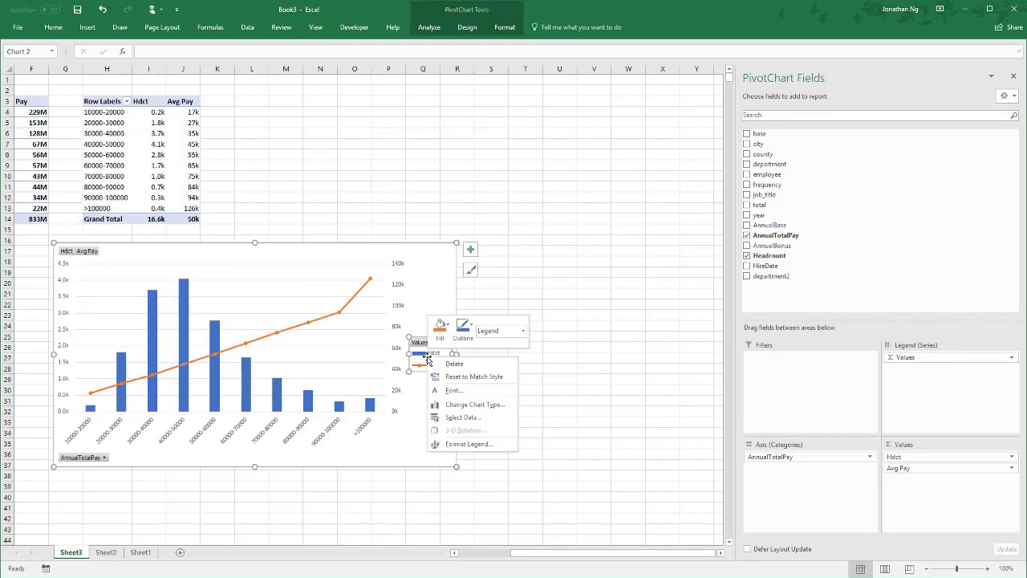
click(462, 444)
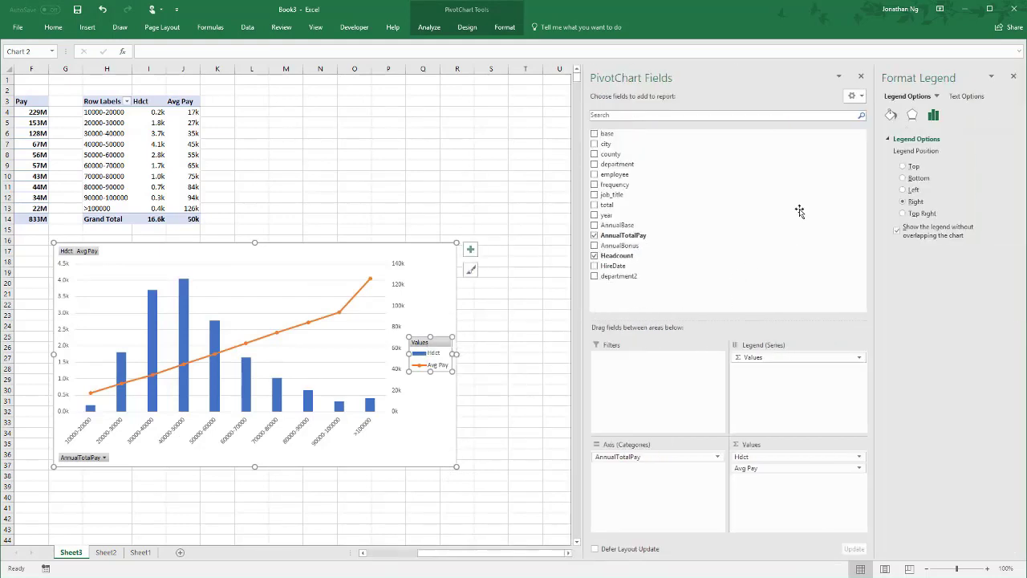
click(860, 76)
click(903, 166)
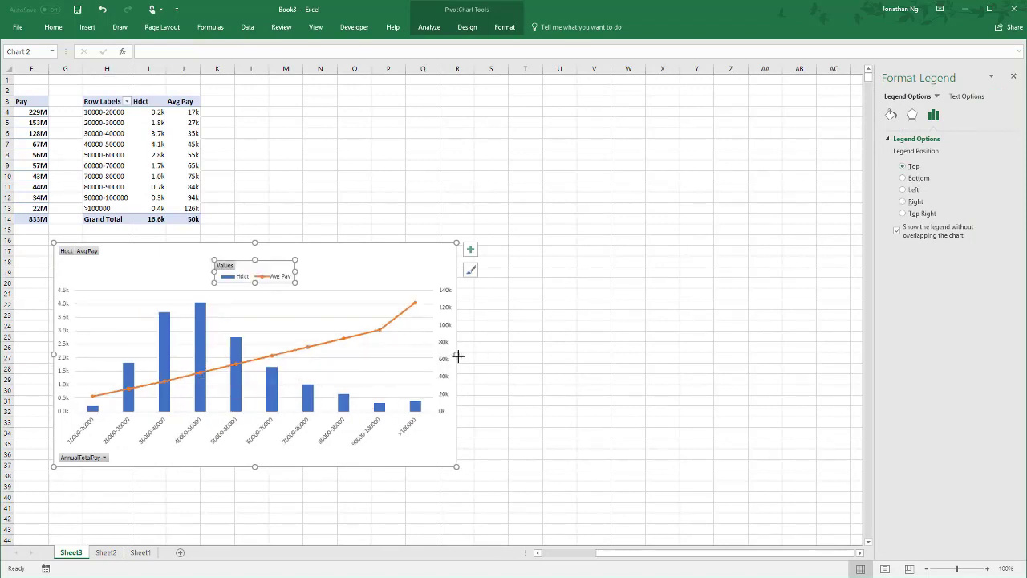
drag(458, 356, 502, 353)
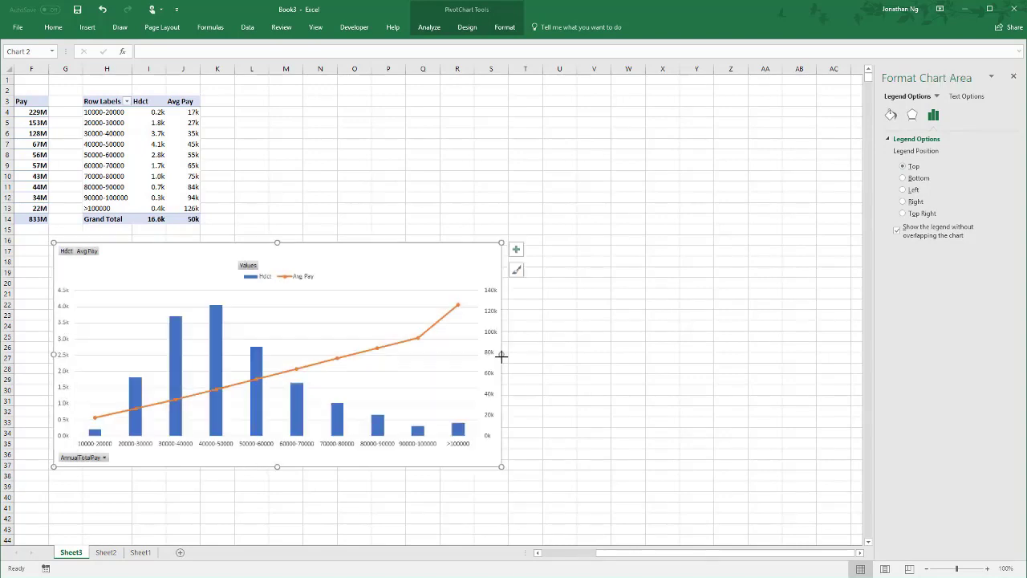
click(321, 368)
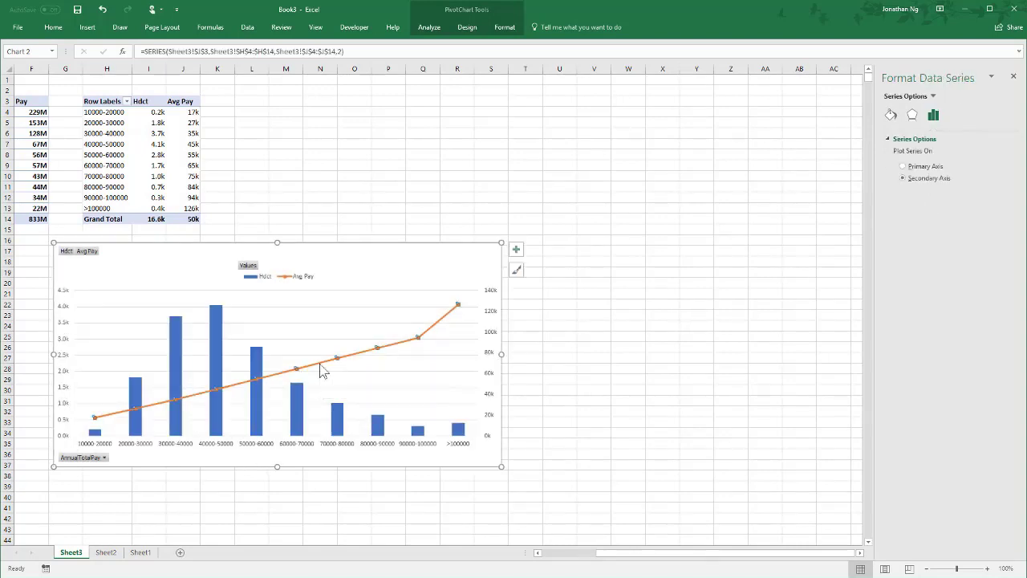
click(321, 368)
click(891, 115)
click(902, 173)
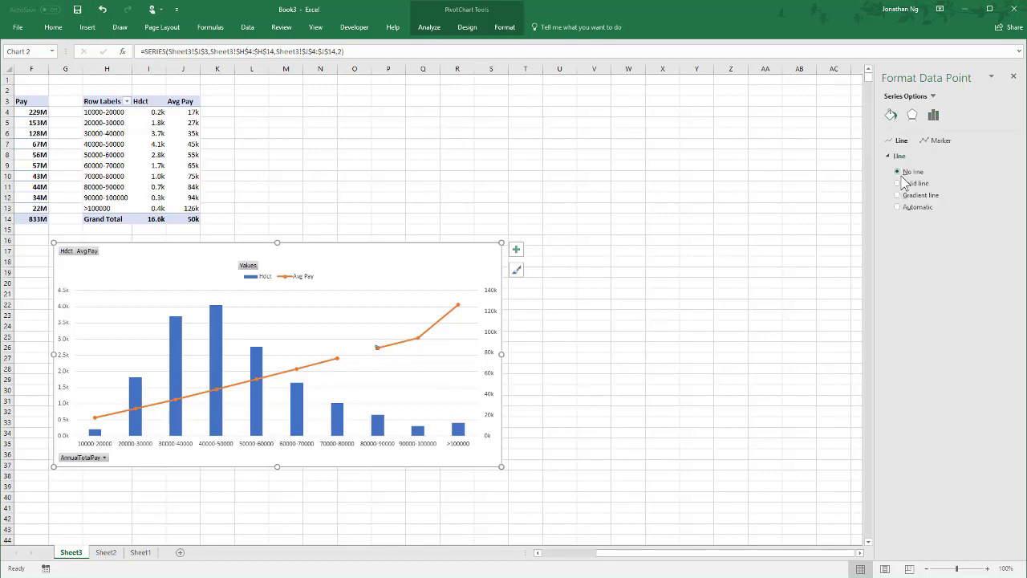
click(897, 207)
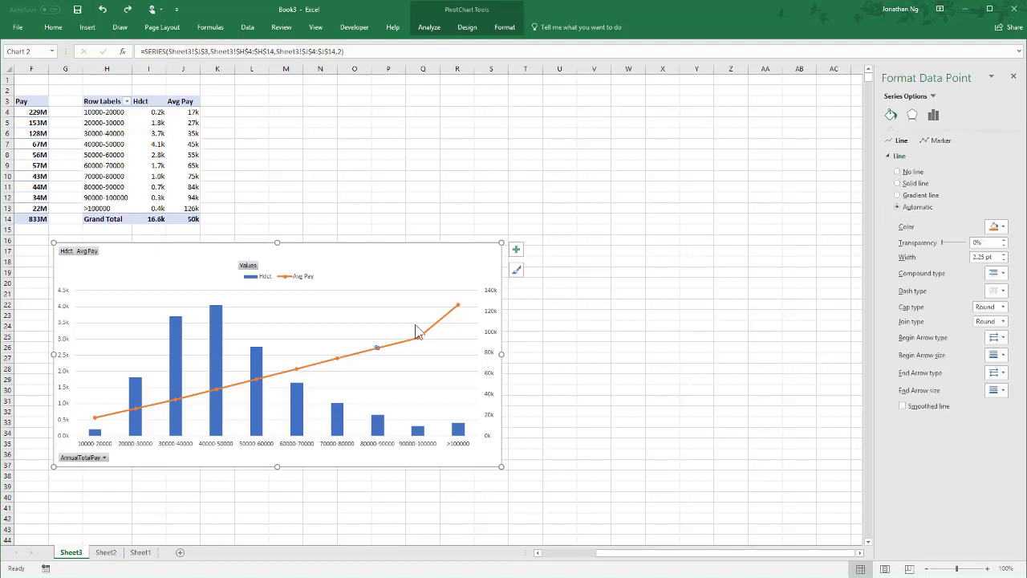
- Set the line of the whole Avg Pay series to No line
right_click(354, 359)
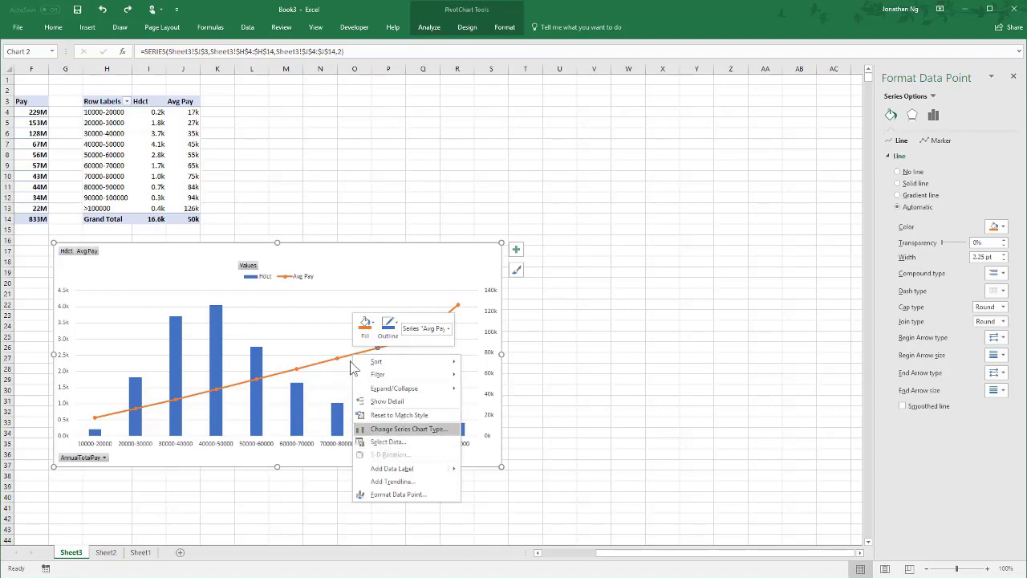
click(448, 328)
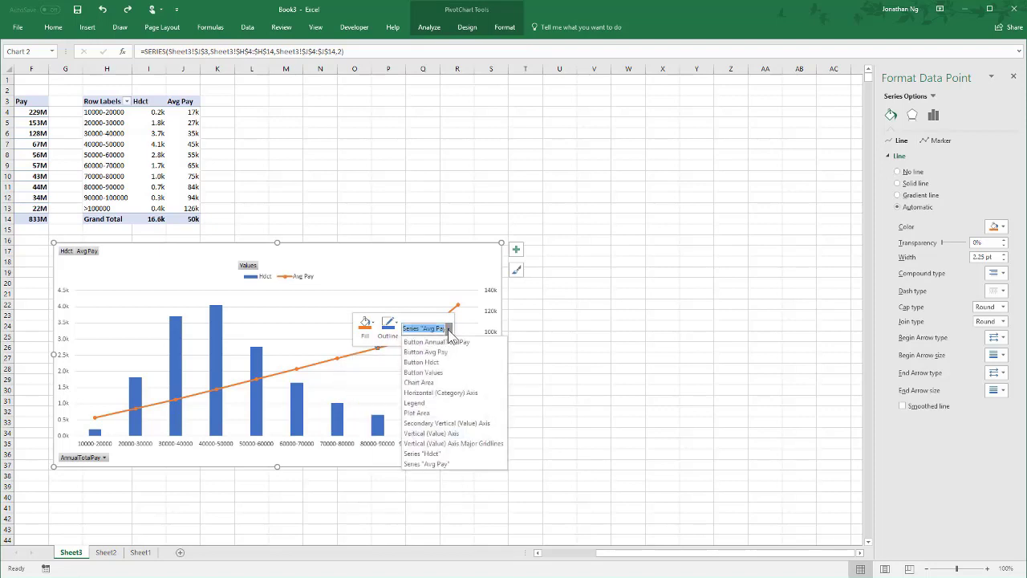
click(433, 464)
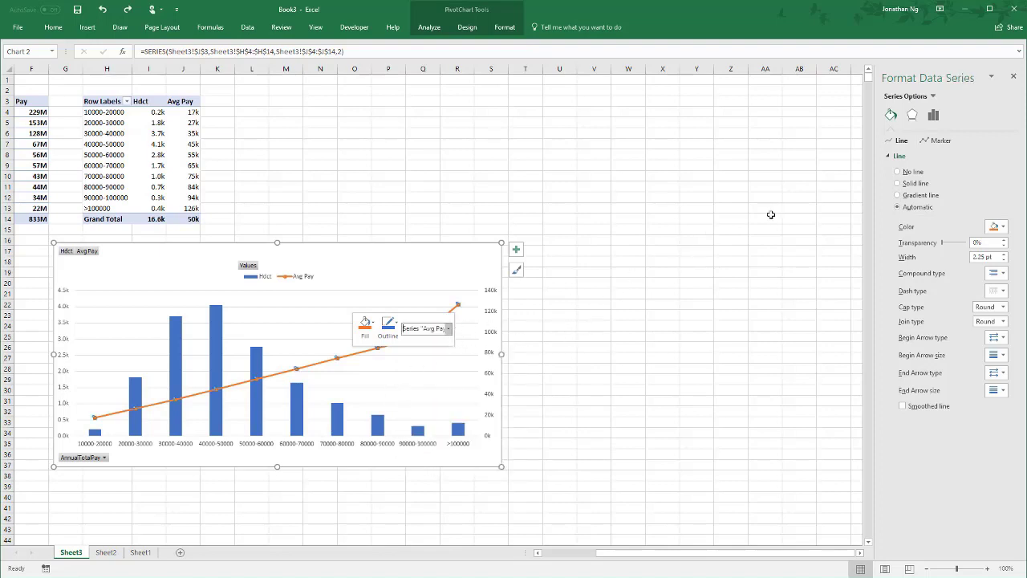
click(912, 172)
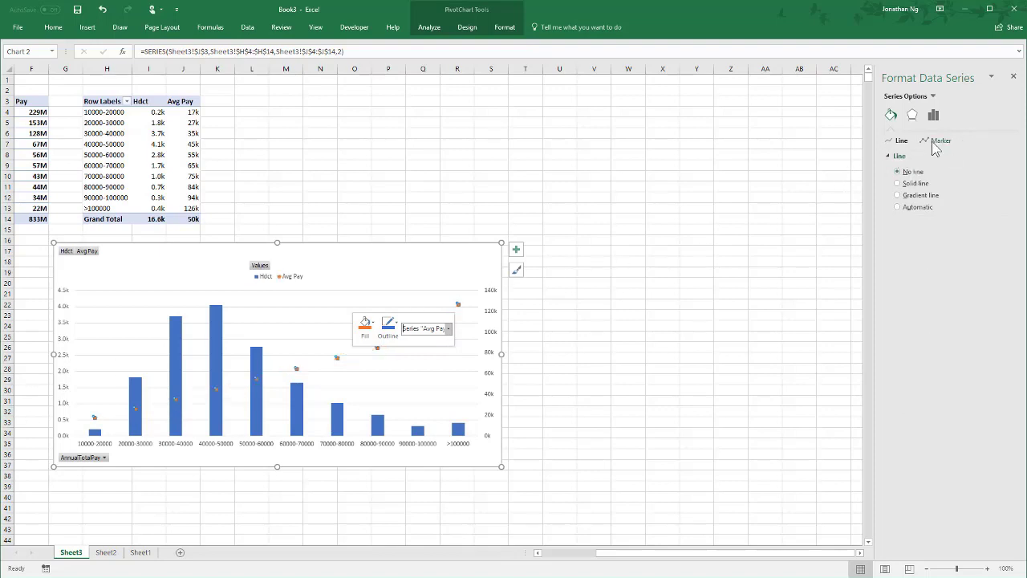
- Give the Avg Pay series built-in diamond markers at size 7
click(933, 145)
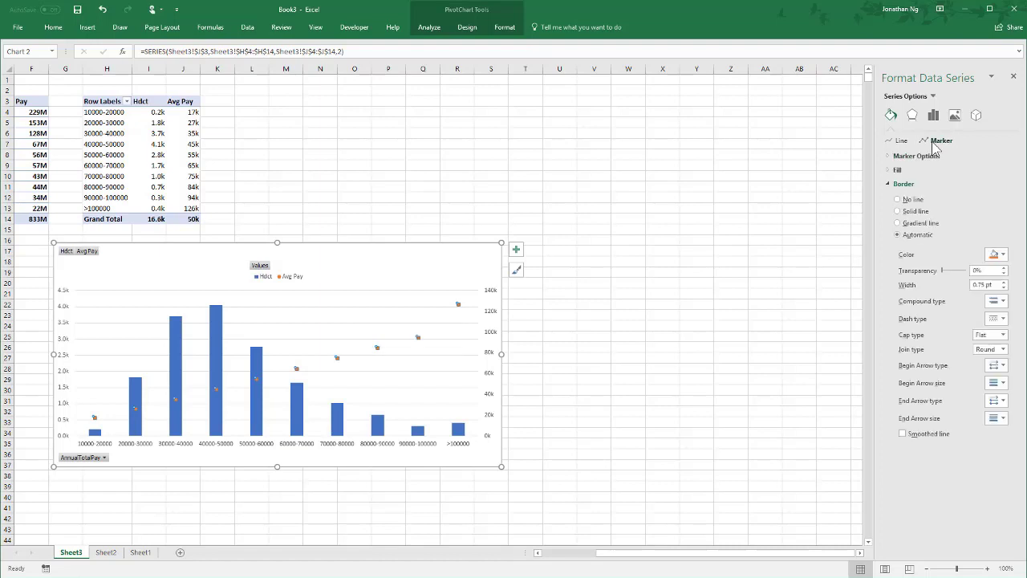
click(914, 155)
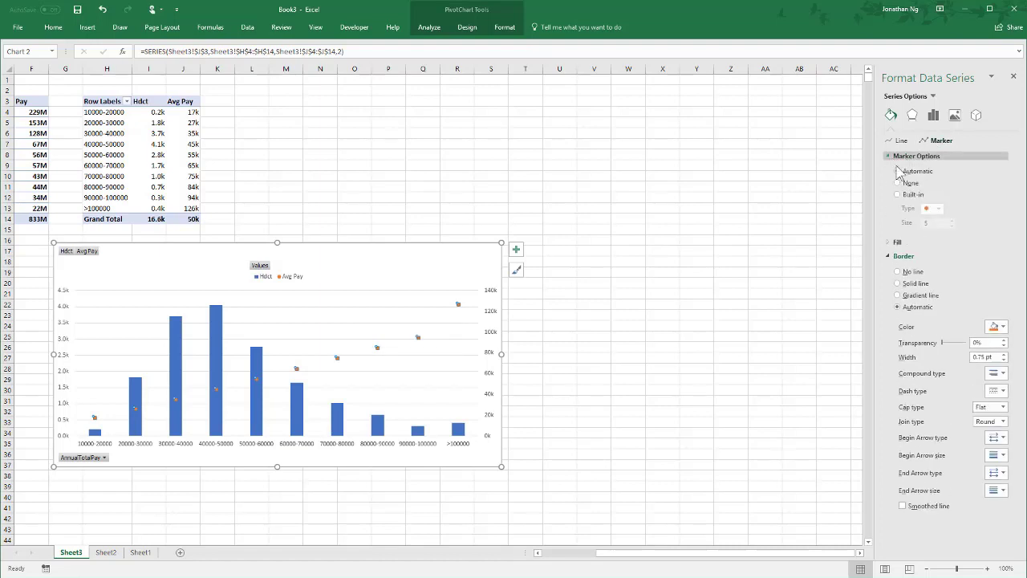
click(904, 196)
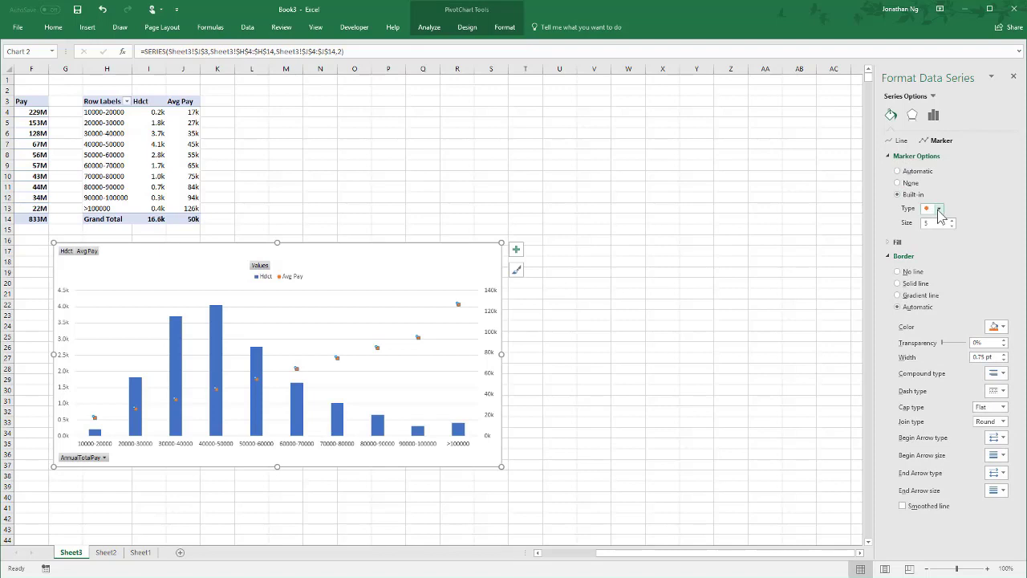
click(938, 211)
click(933, 233)
click(951, 220)
click(952, 220)
- Add data labels and a linear trendline to the Avg Pay series
right_click(377, 347)
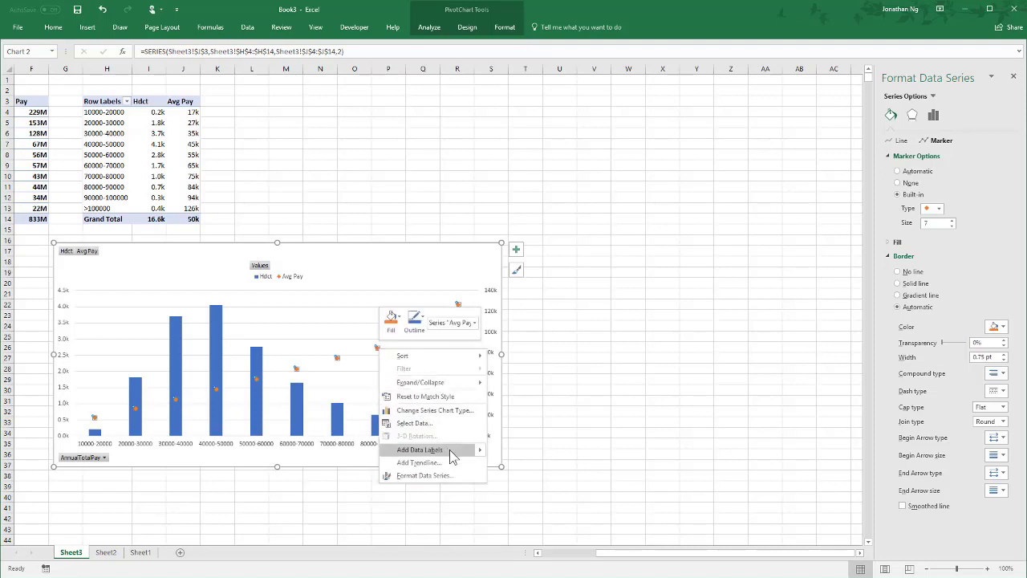
click(463, 451)
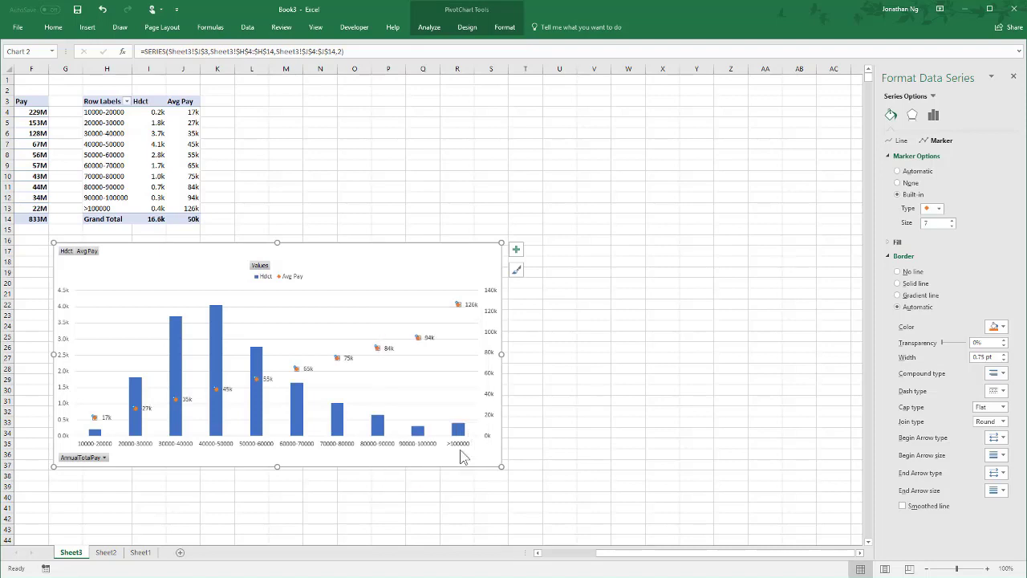
right_click(419, 338)
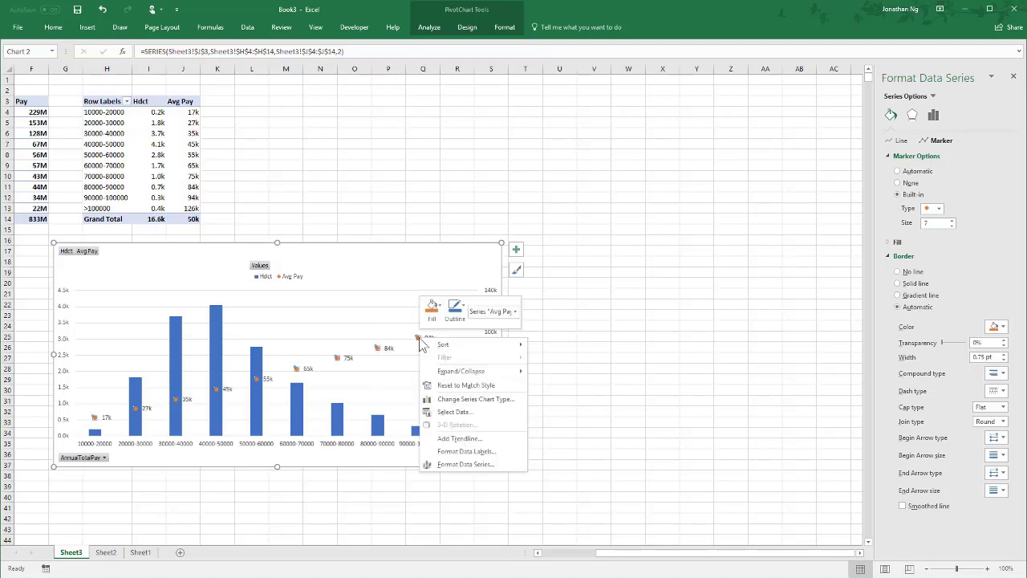
click(481, 439)
- Add a 2-period moving average trendline to the Hdct series and move the chart down to start around row 19
right_click(219, 326)
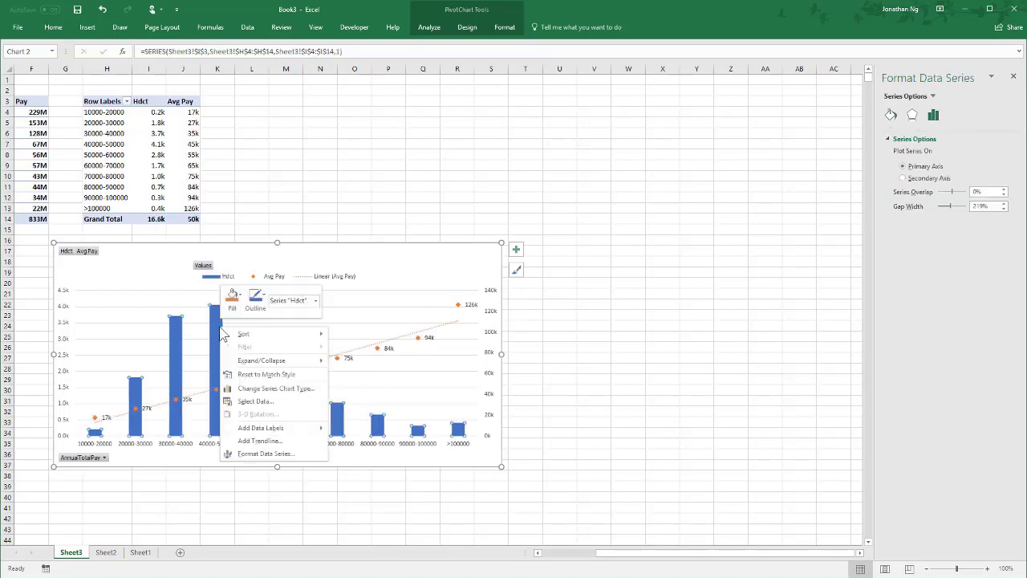
click(273, 441)
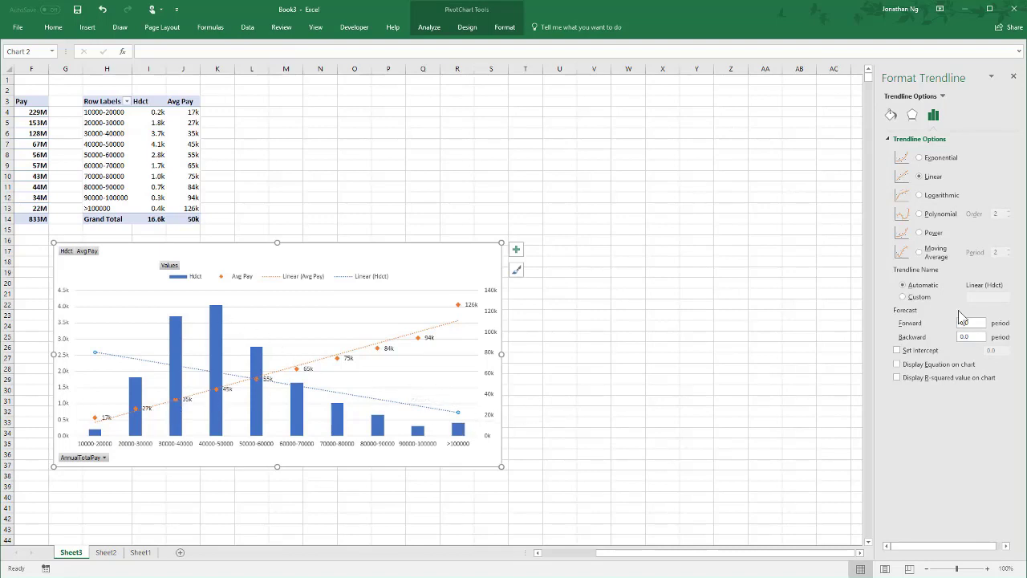
click(929, 255)
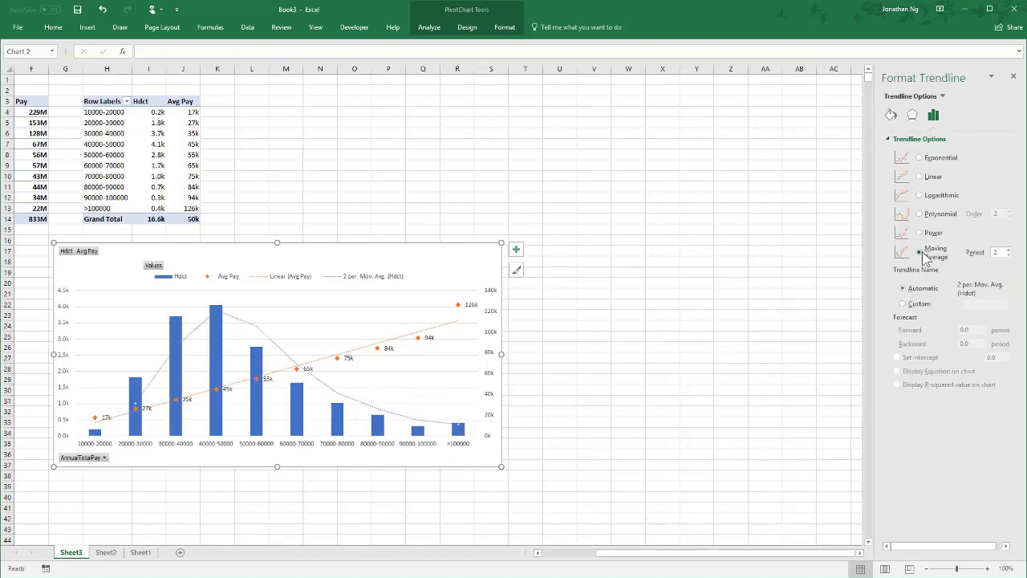
drag(315, 253, 291, 274)
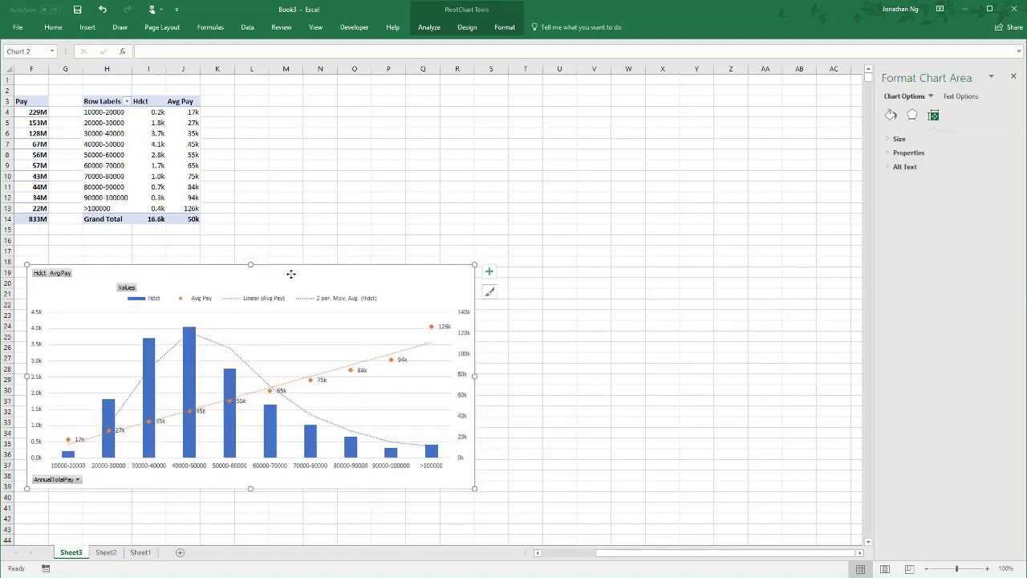
- Add a chart title above the pay band PivotChart
click(430, 29)
click(466, 28)
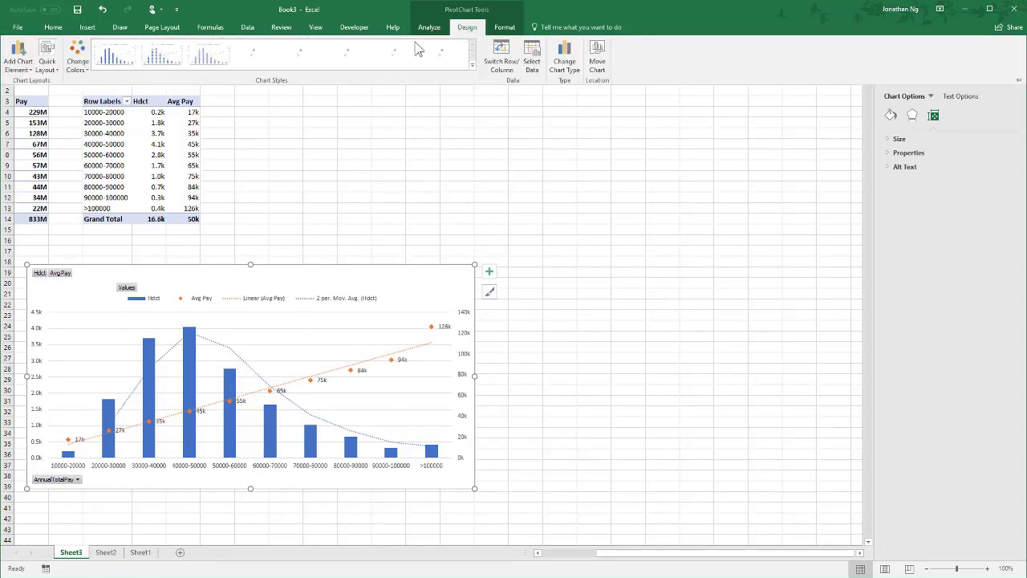
click(21, 59)
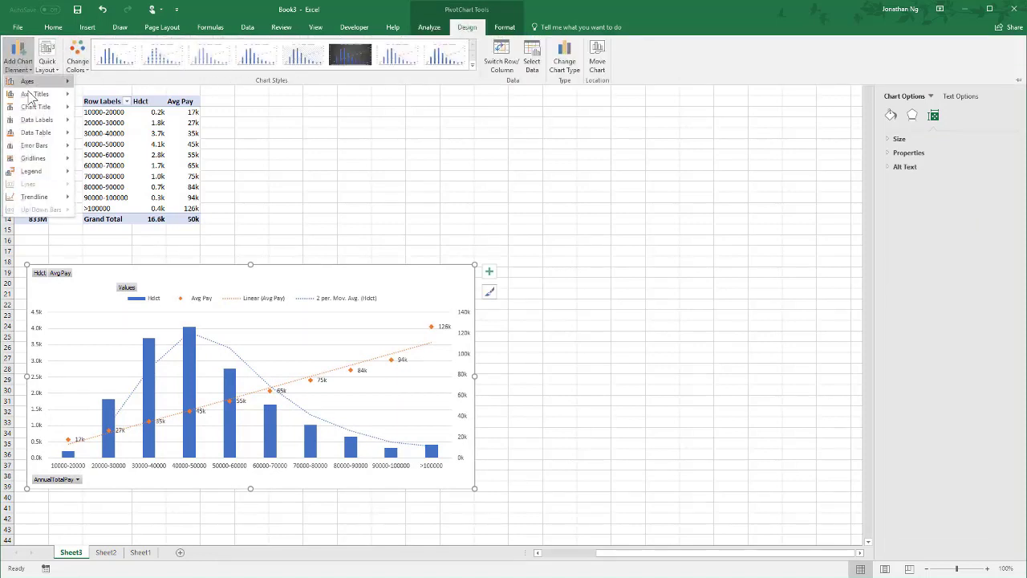
mouse_move(38, 108)
click(130, 137)
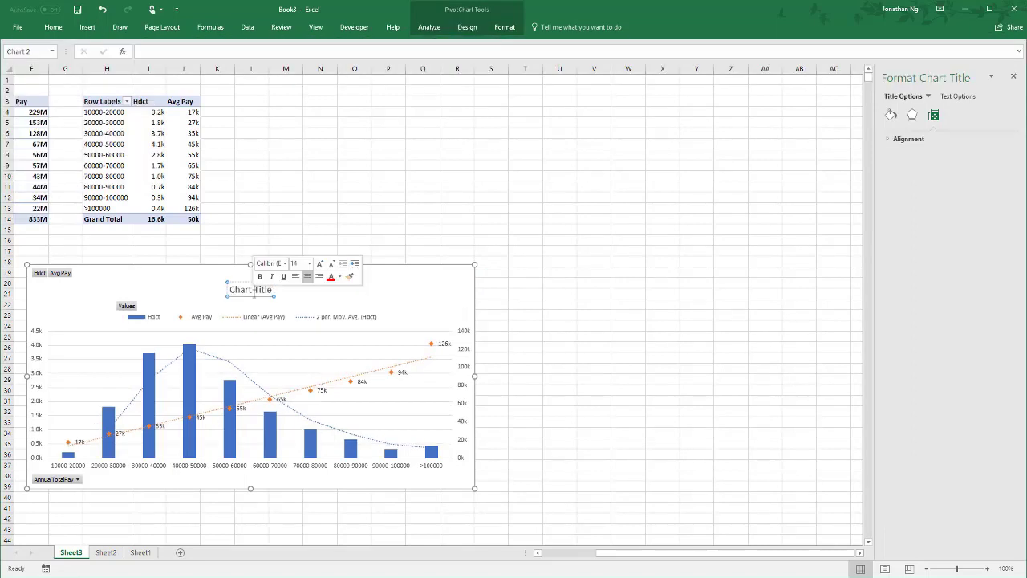
- Replace the placeholder chart title text with "Pay Distribution"
double_click(254, 289)
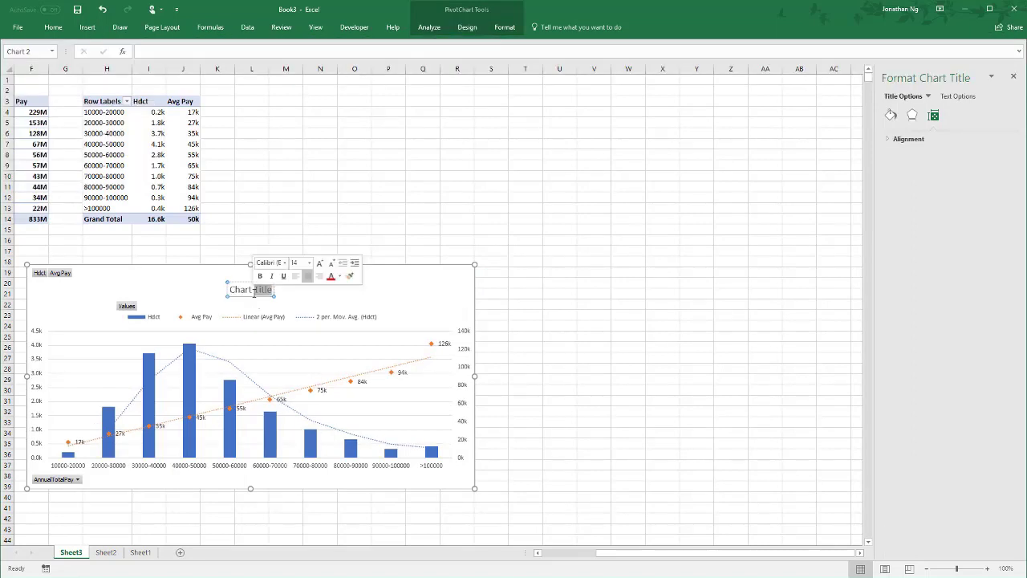
key(BackSpace)
key(BackSpace)
key(BackSpace)
key(BackSpace)
key(BackSpace)
key(BackSpace)
key(BackSpace)
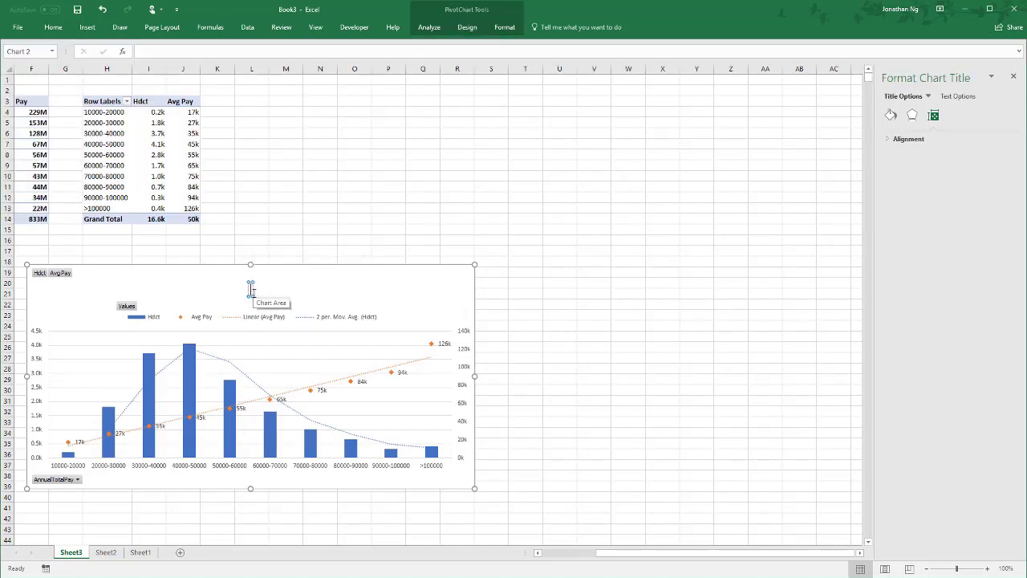
text(Pay Distribution)
click(320, 228)
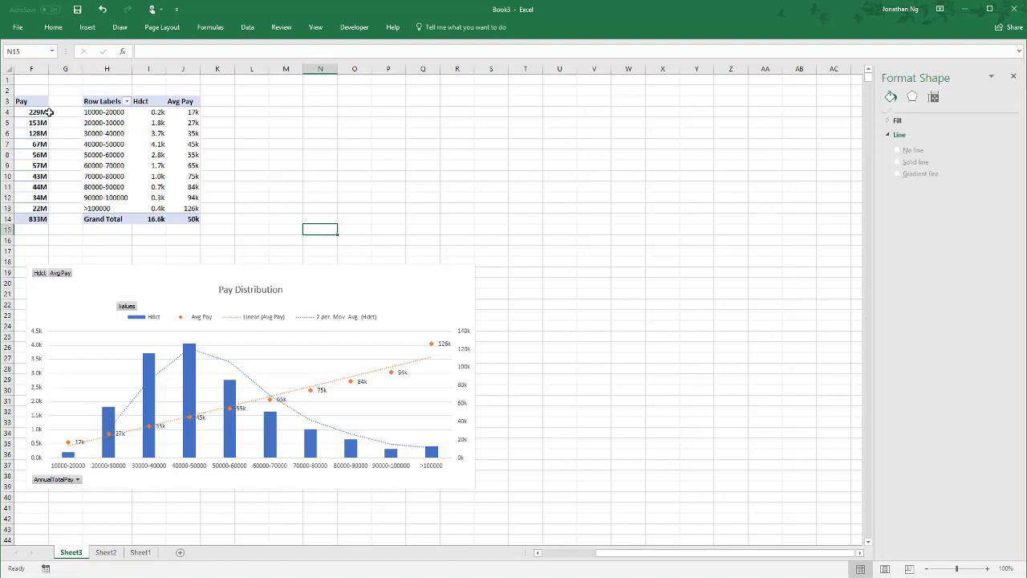
- Copy the pay band PivotTable in H3:J14 and paste it starting at cell S3
drag(88, 100, 183, 215)
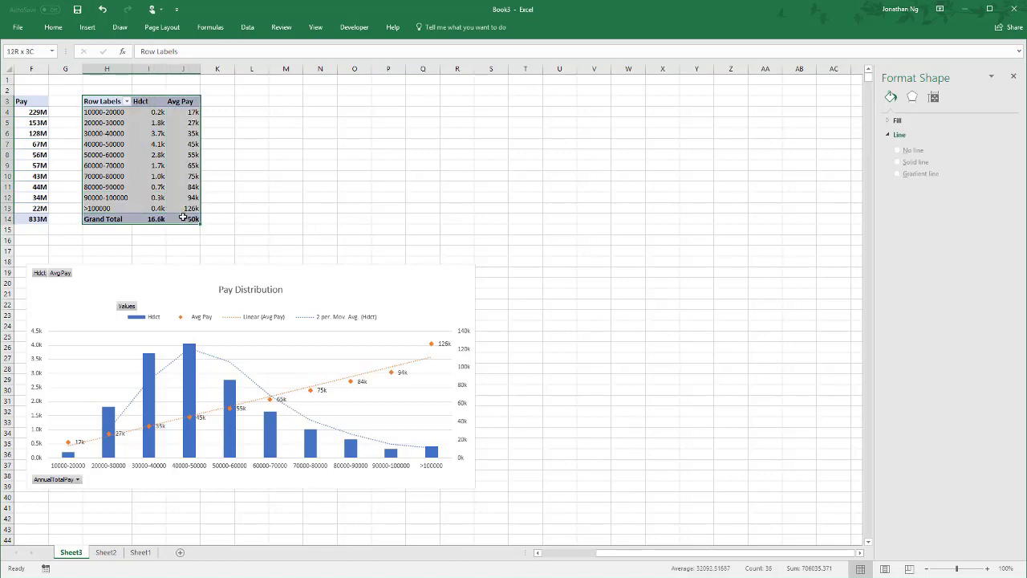
key(ctrl+c)
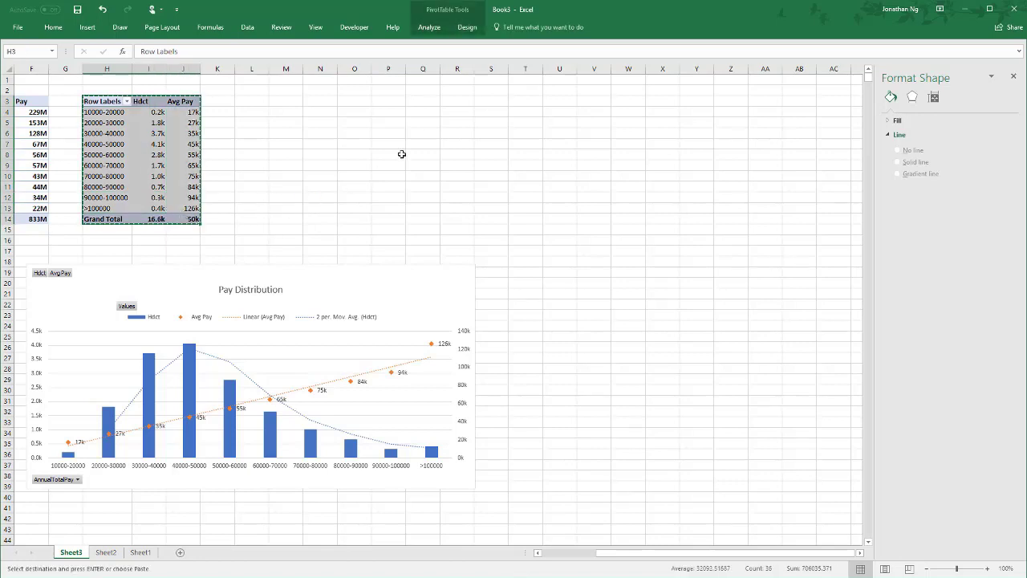
click(499, 102)
key(ctrl+v)
- Remove AnnualTotalPay and Avg Pay from the copied PivotTable and put HireDate in the rows beside the Hdct values
click(495, 145)
click(430, 27)
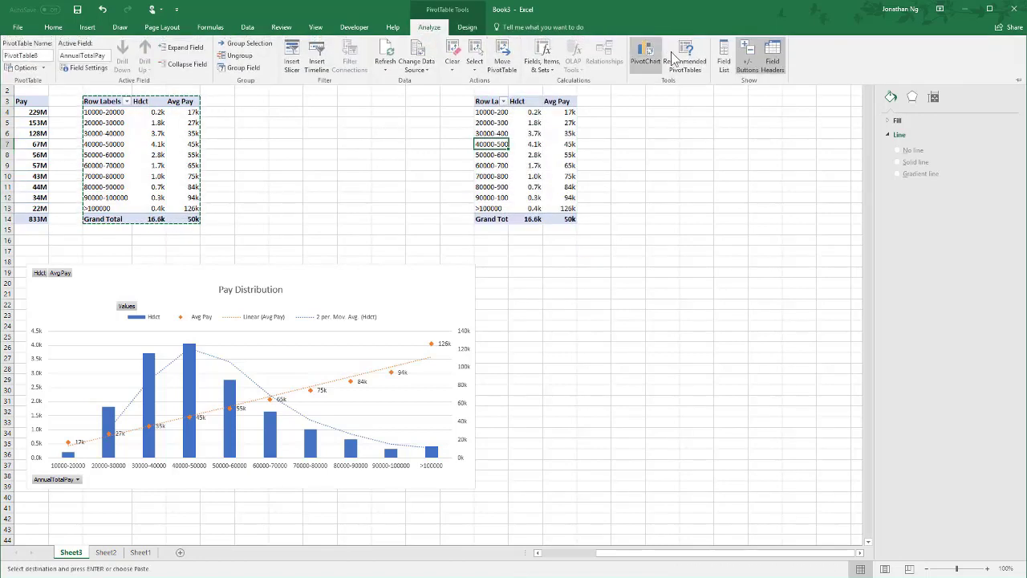
click(723, 58)
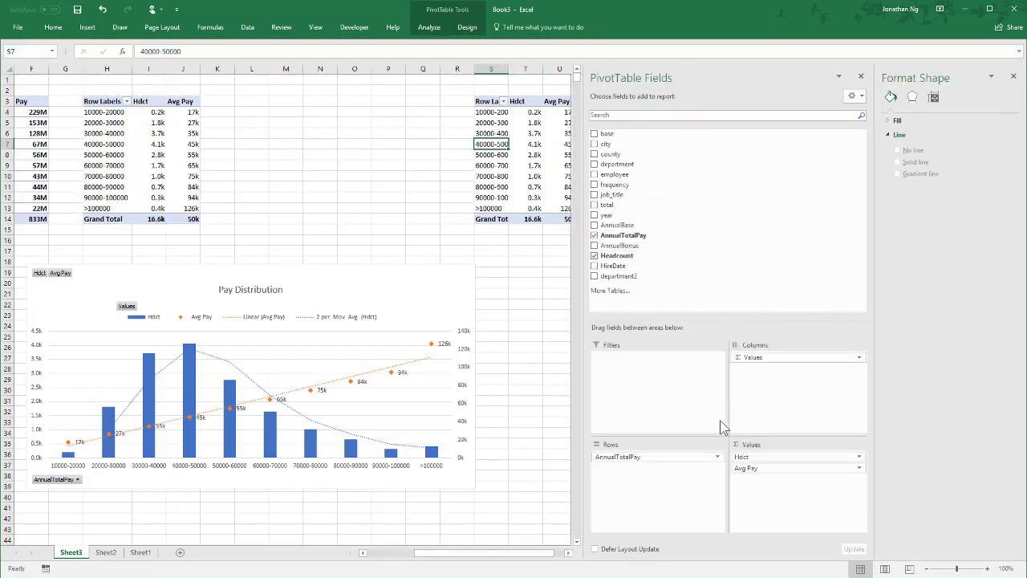
drag(671, 459, 491, 423)
drag(776, 467, 365, 437)
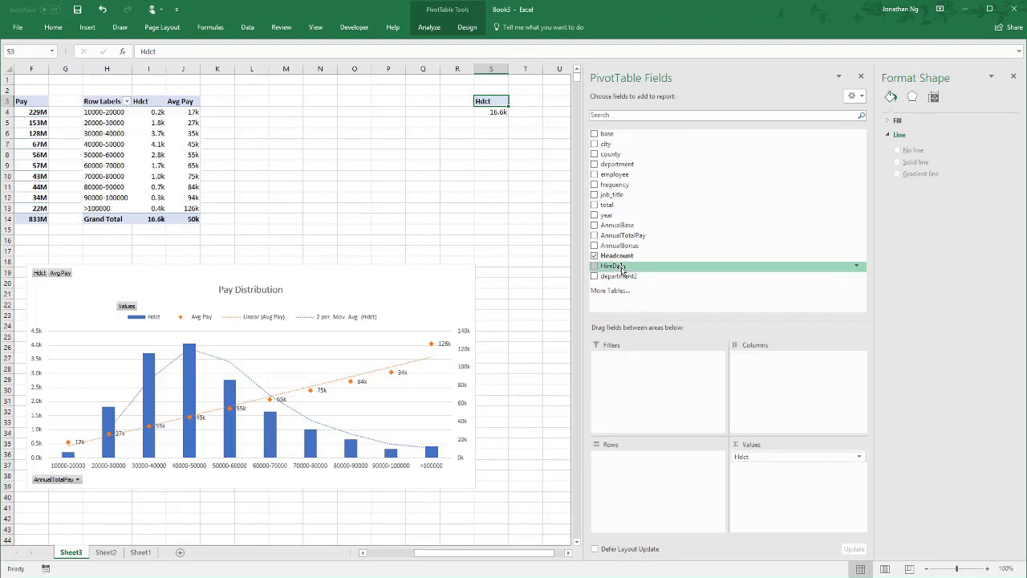
drag(621, 269, 645, 495)
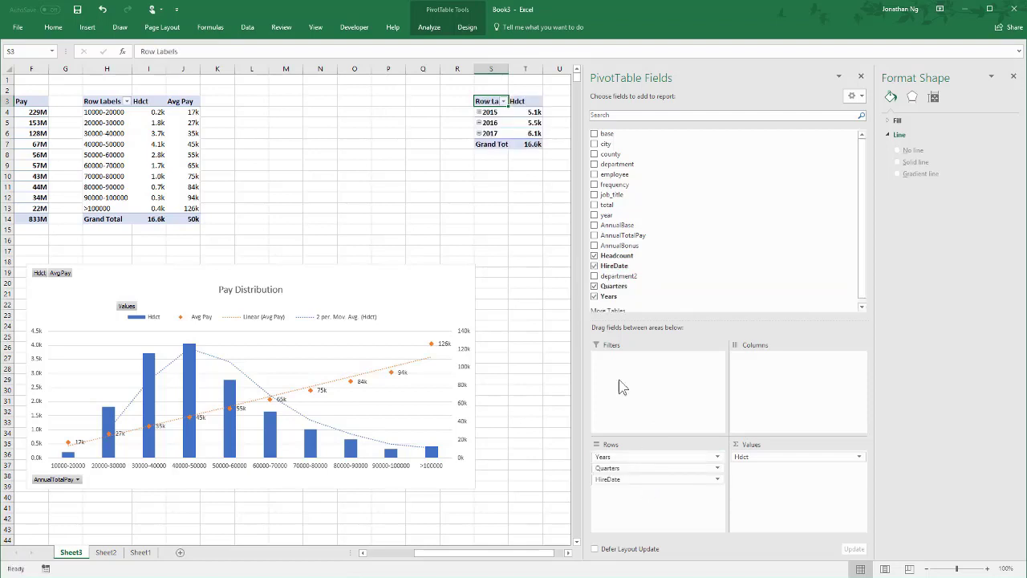
click(529, 210)
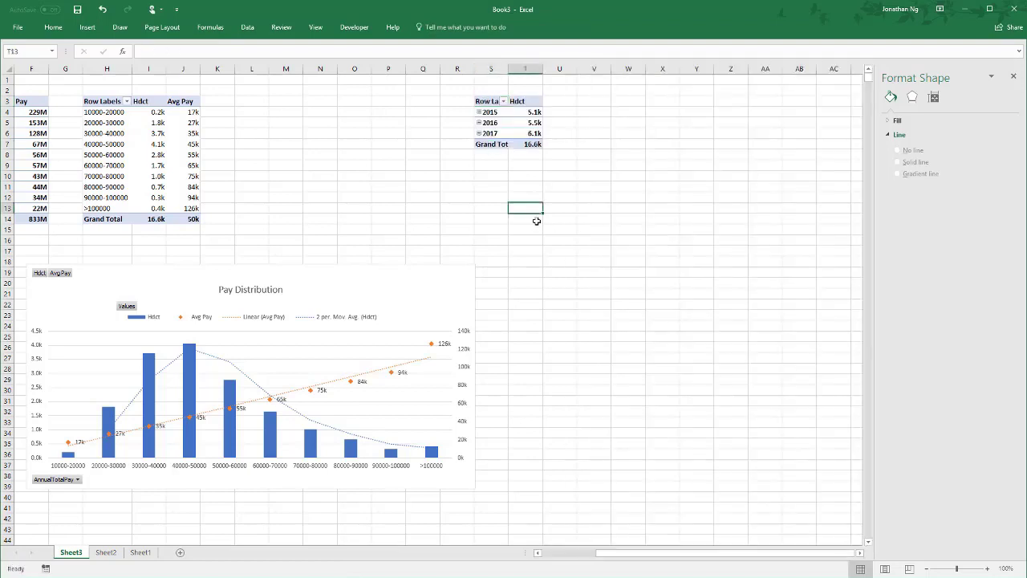
- Expand 2015 and its Qtr1 in the hire-date PivotTable to view the monthly headcount
click(493, 111)
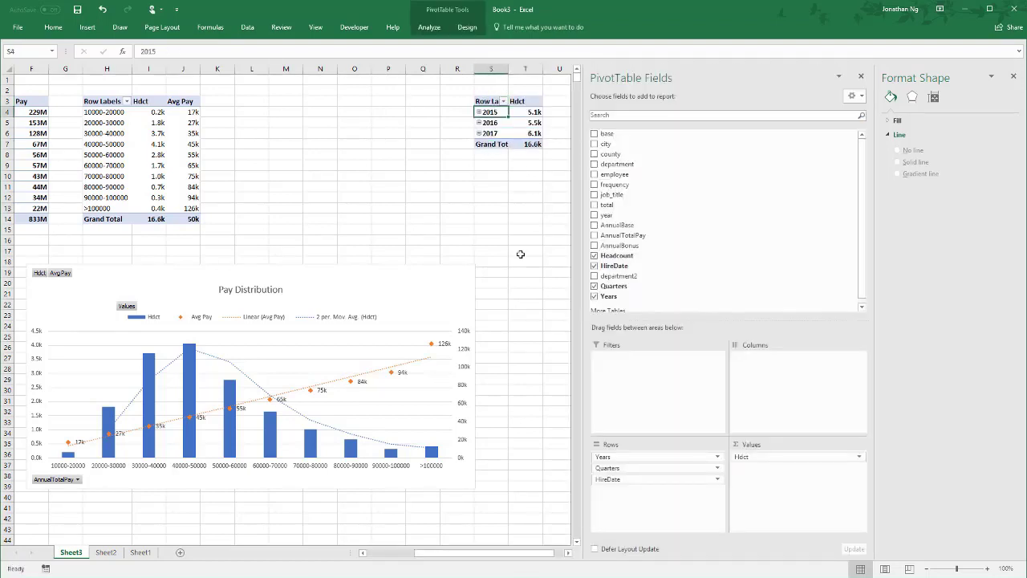
click(478, 112)
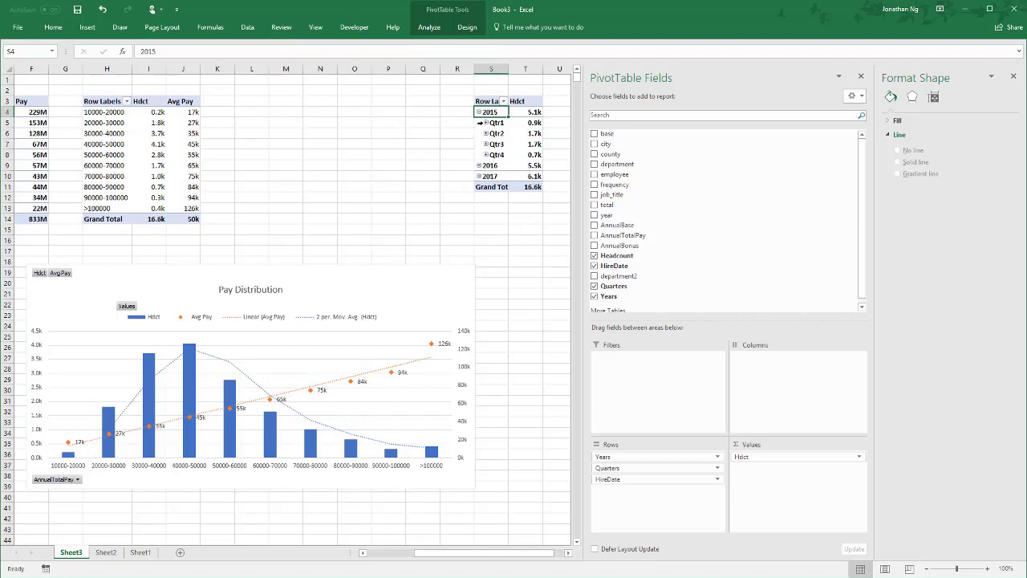
click(486, 123)
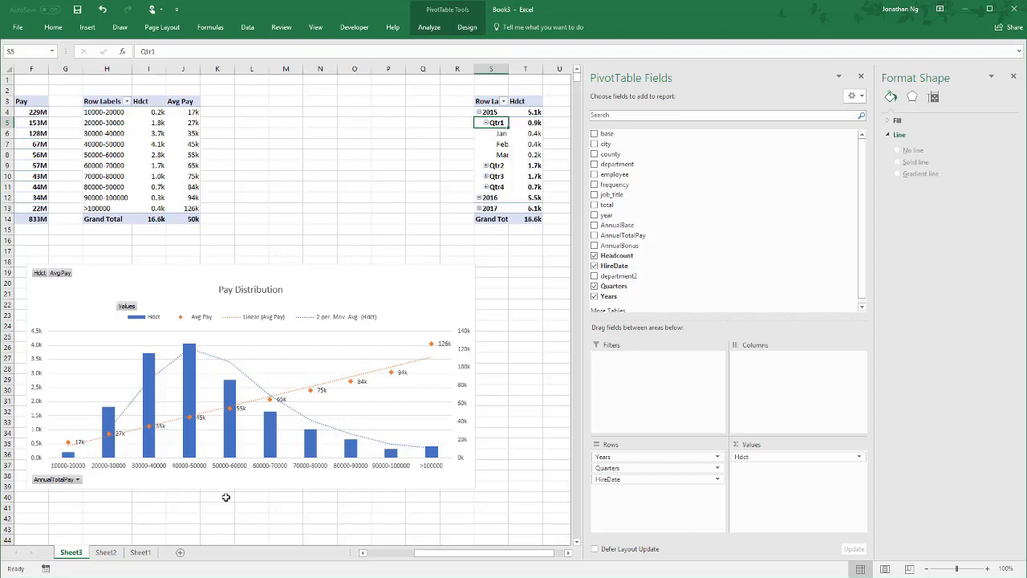
- Clear the three HireDate values in N7:N9 of the employee table on Sheet2
click(141, 554)
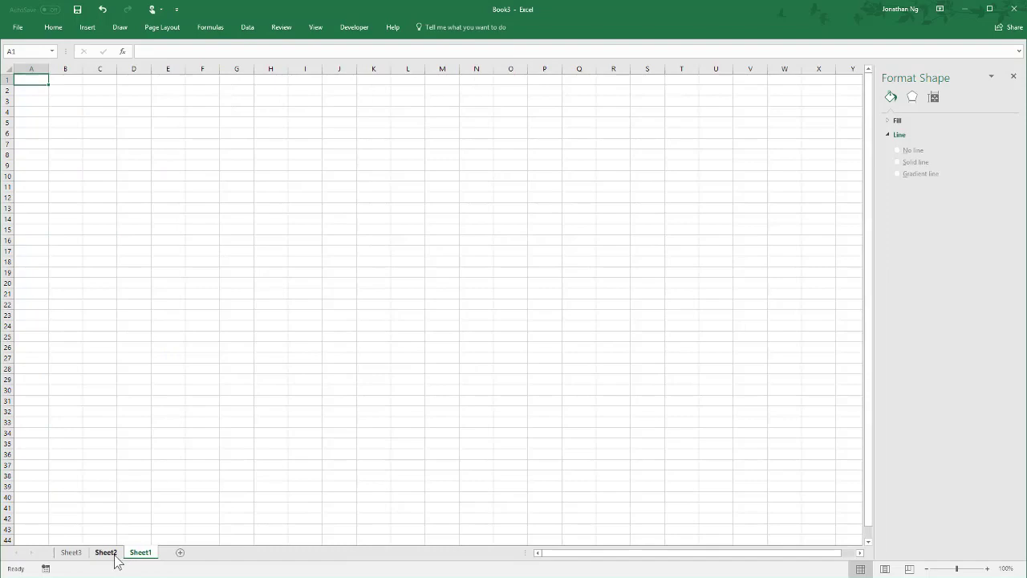
click(113, 553)
drag(856, 120, 855, 141)
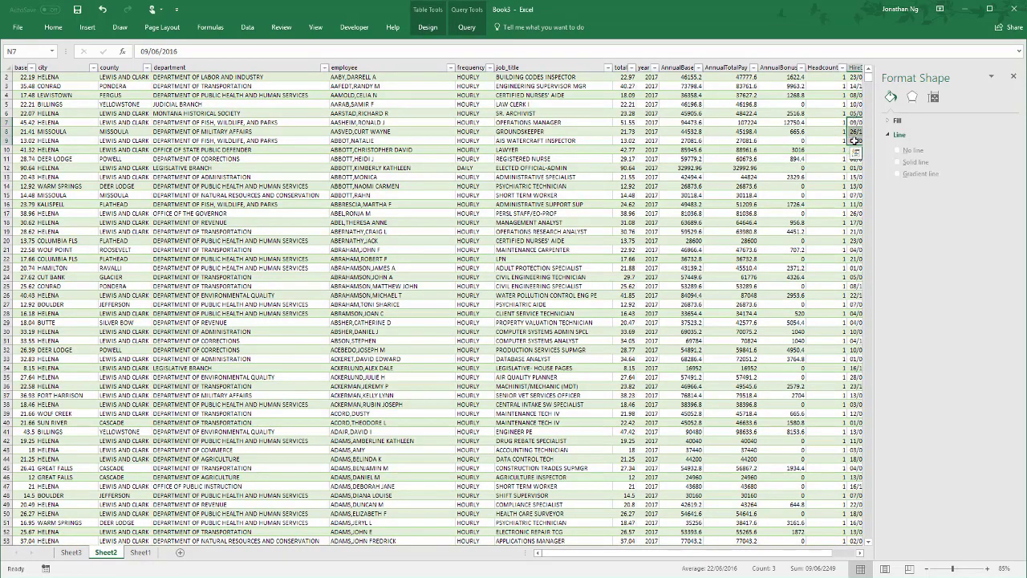
scroll(855, 141, right, 3)
key(Delete)
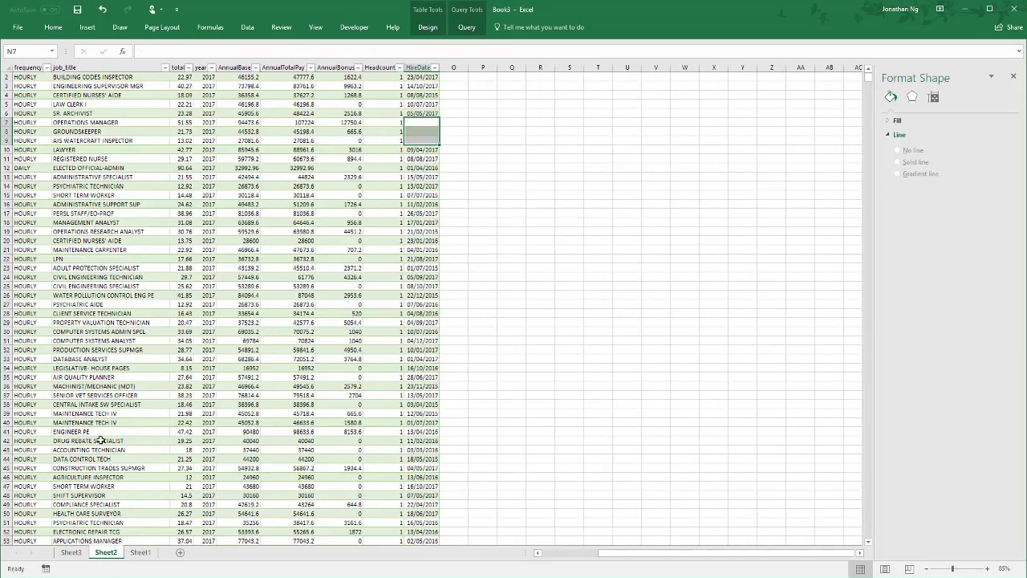
- Return to Sheet3 and refresh the hire-date PivotTable
click(77, 553)
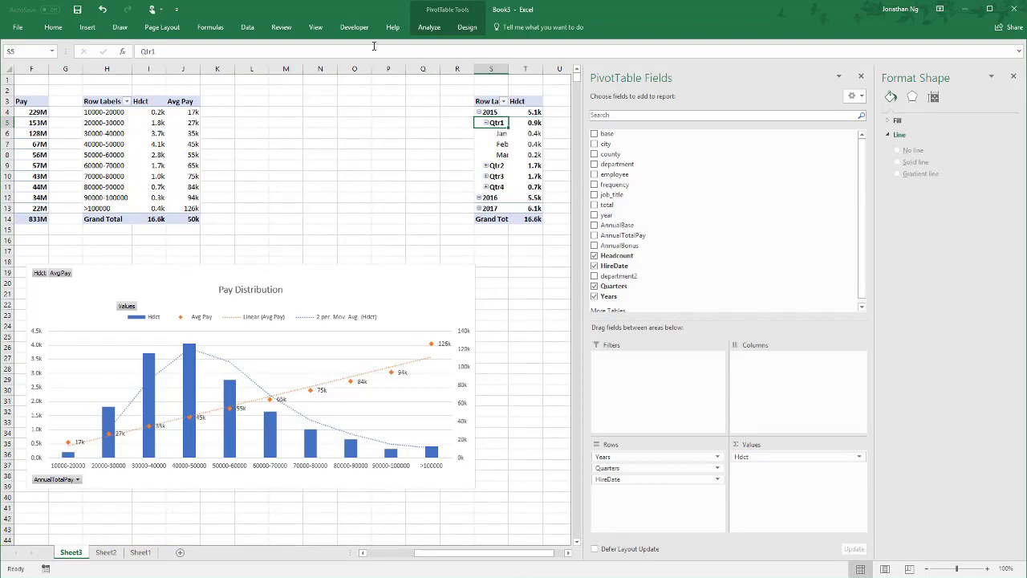
click(420, 28)
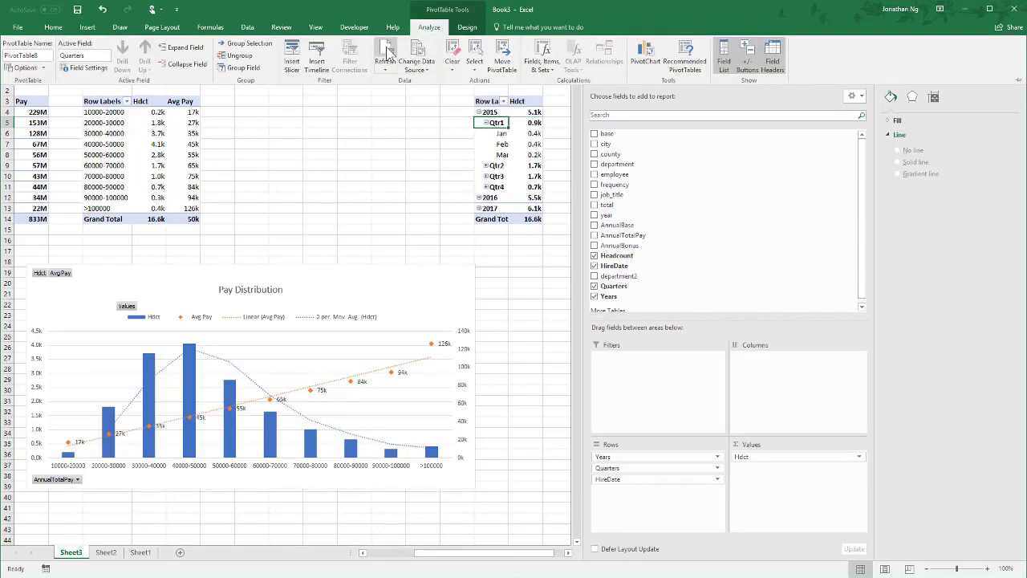
click(386, 51)
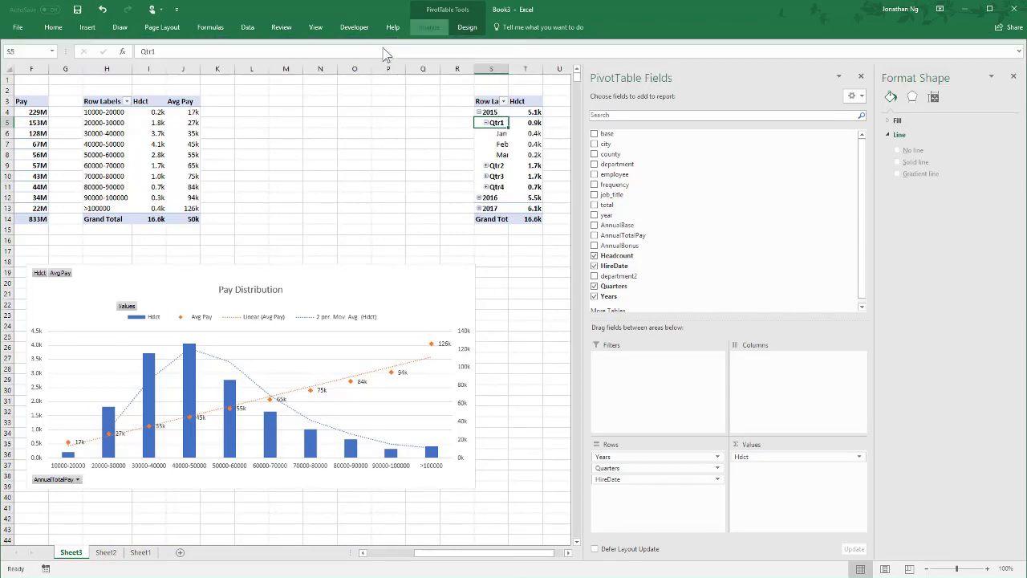
- Autofit column S and select the (blank) hire-date row in the PivotTable
double_click(508, 69)
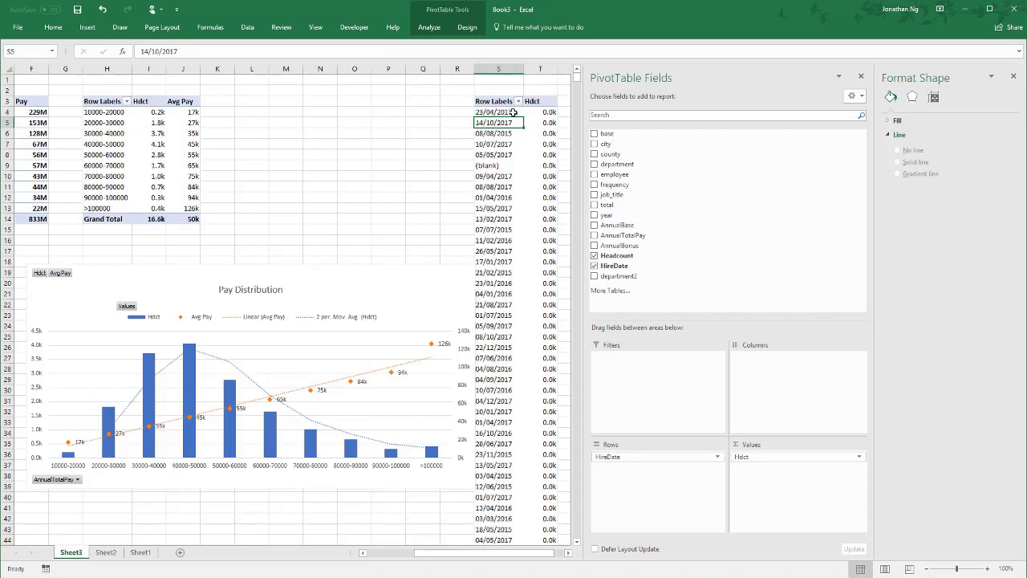
drag(494, 113, 490, 165)
click(487, 166)
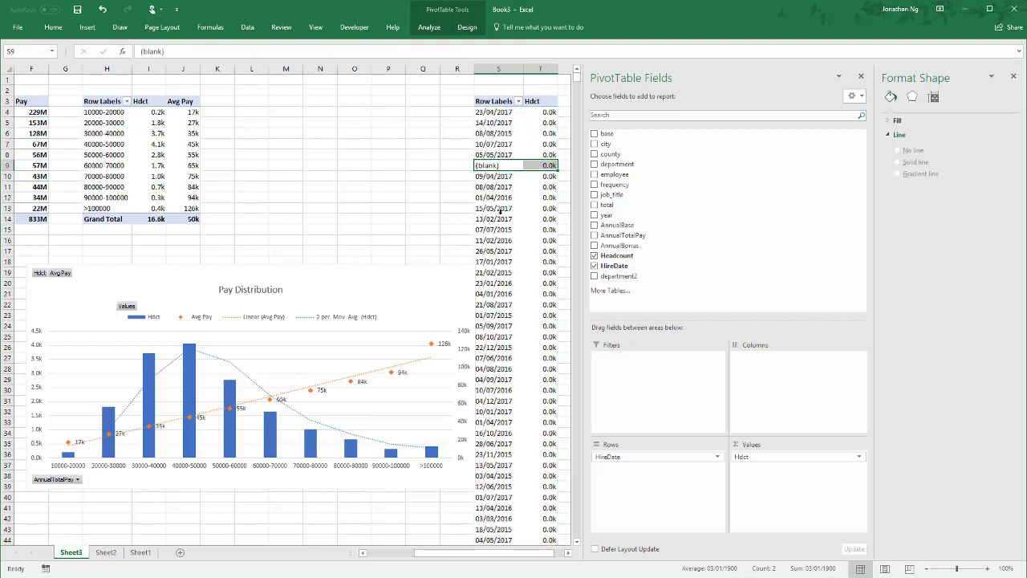
- Group the PivotTable's hire dates by months, quarters and years
click(502, 251)
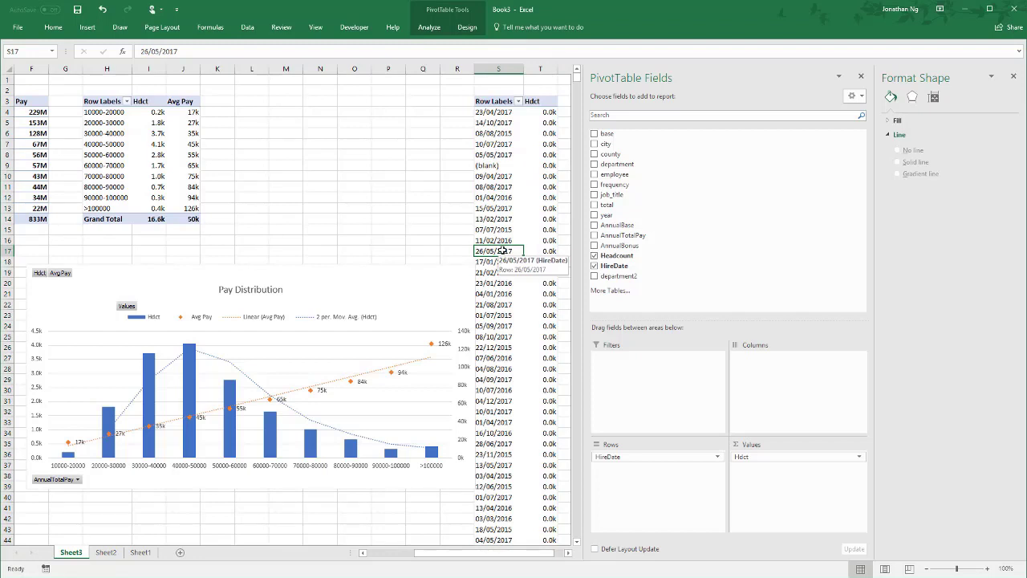
right_click(502, 251)
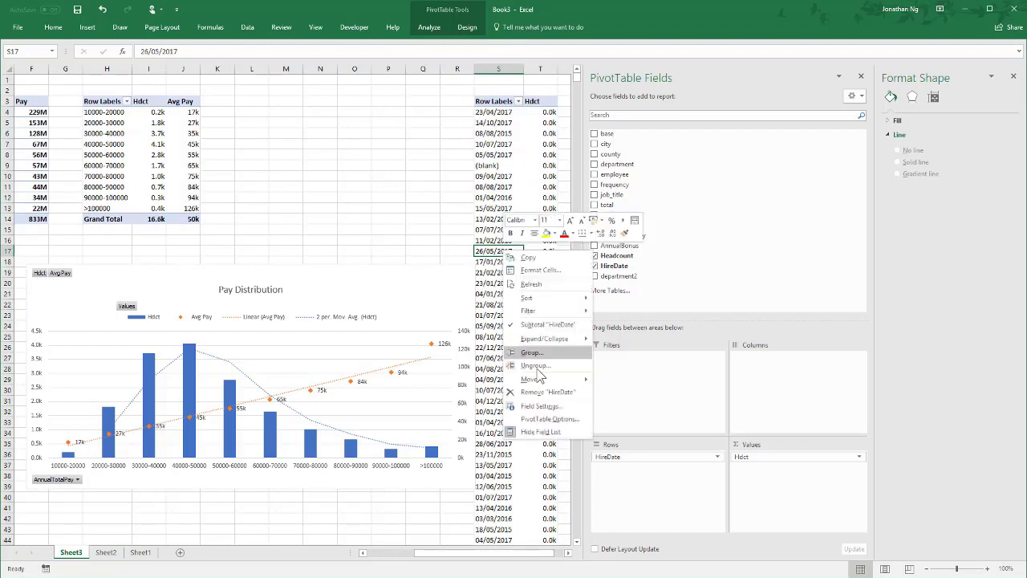
click(529, 352)
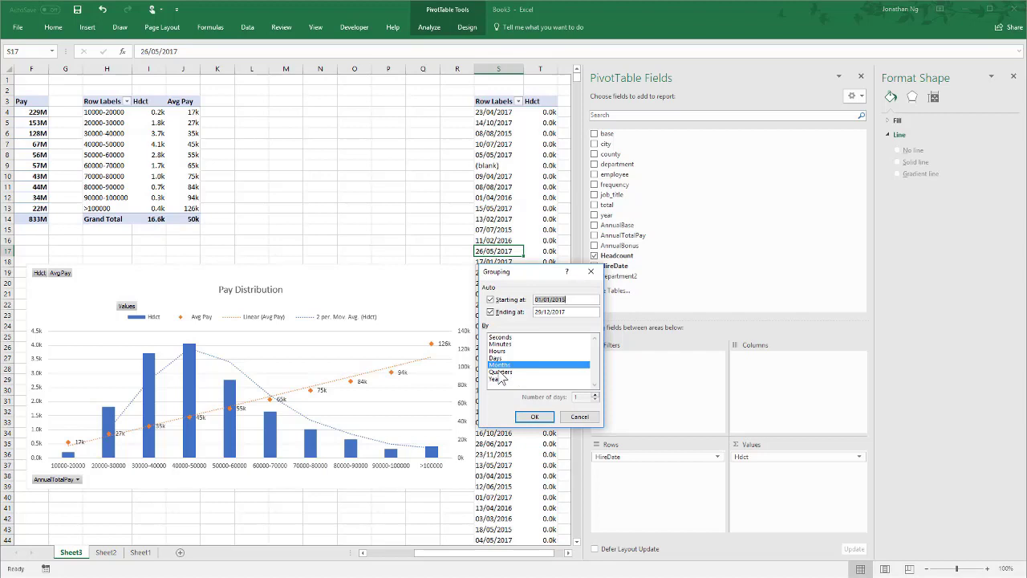
click(503, 379)
click(502, 372)
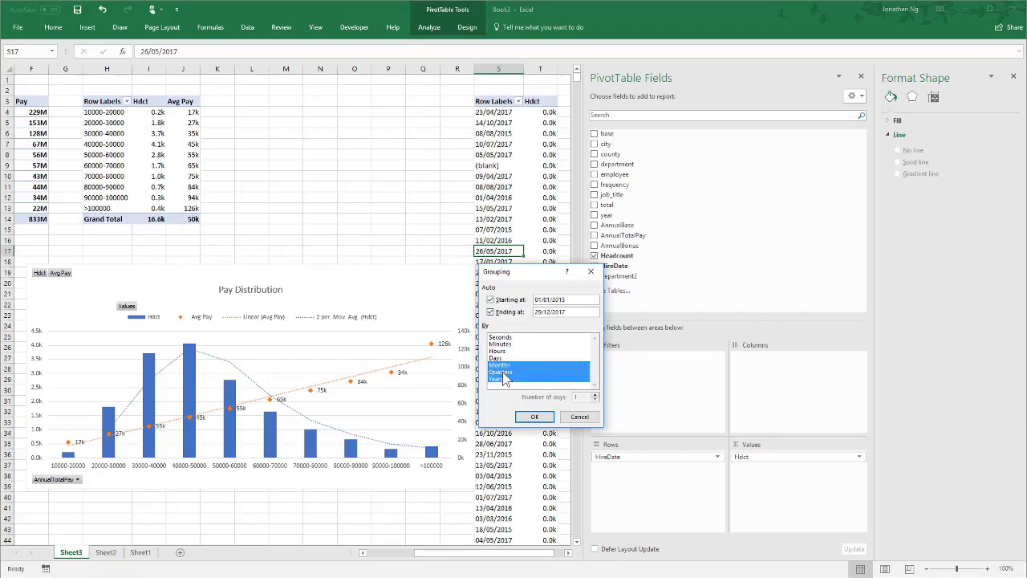
click(535, 418)
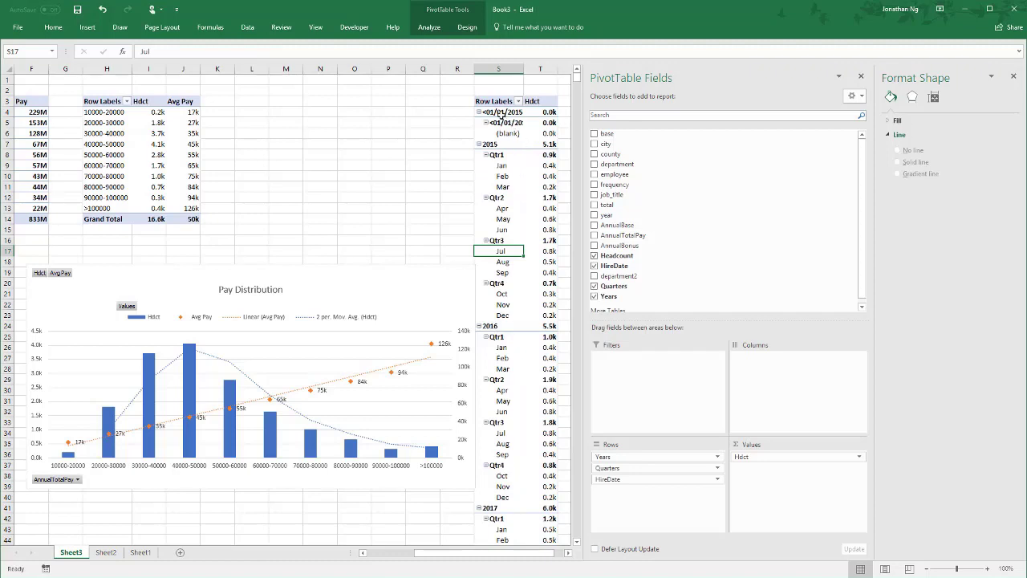
- Collapse the <01/01/2015 and 2015 groups, then expand <01/01/2015 again to examine its blank entry
click(478, 112)
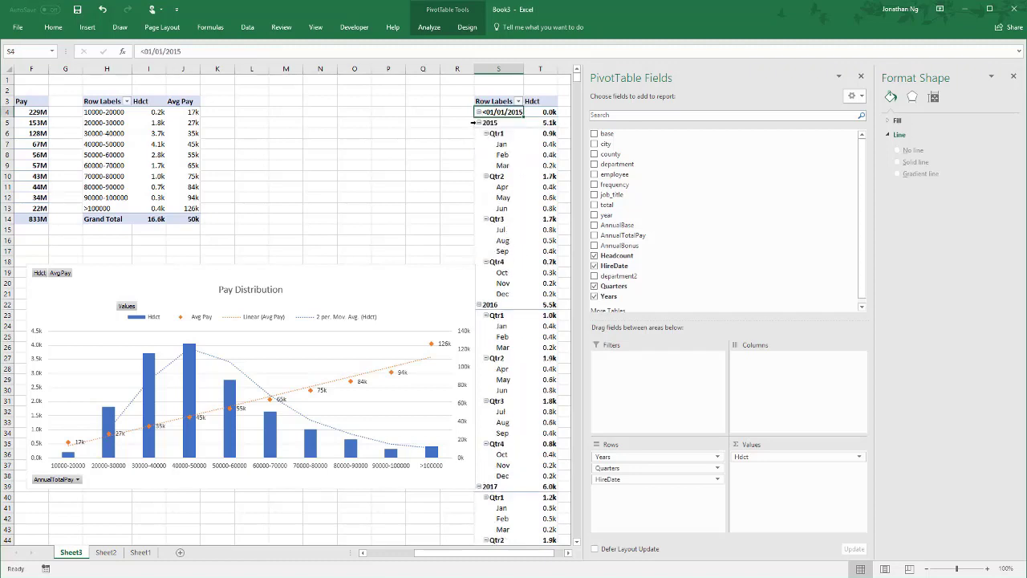
click(478, 122)
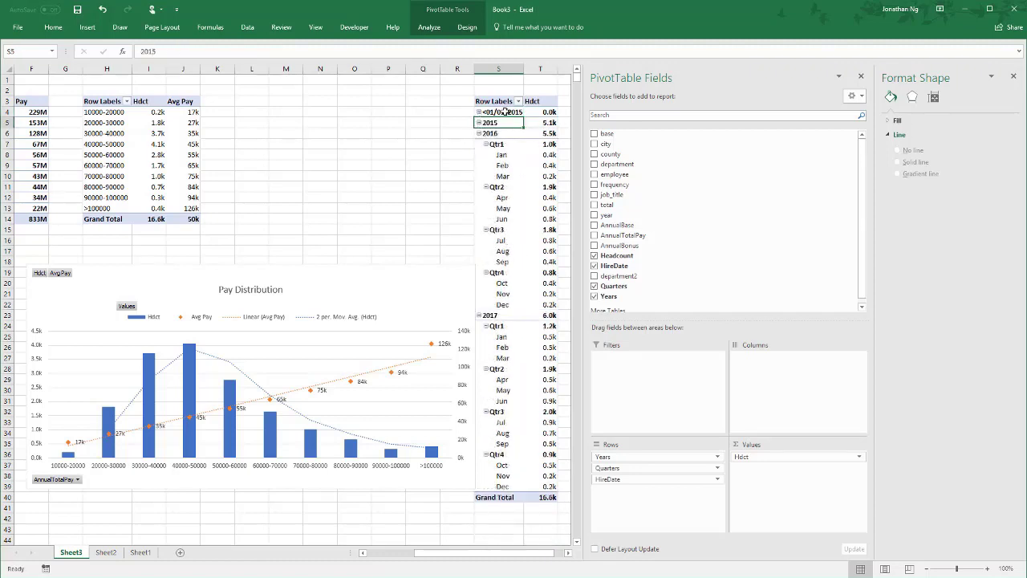
click(504, 112)
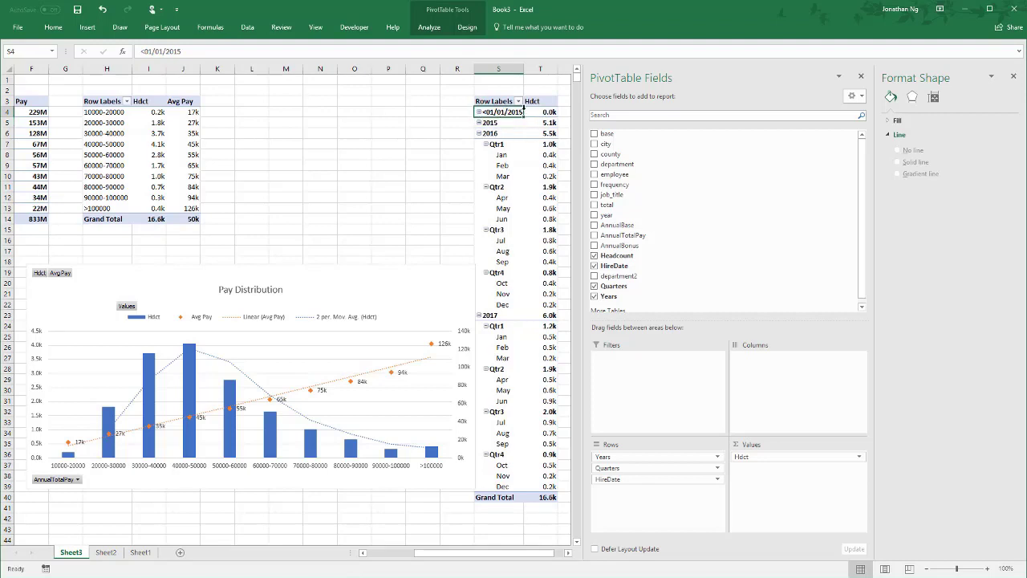
click(478, 112)
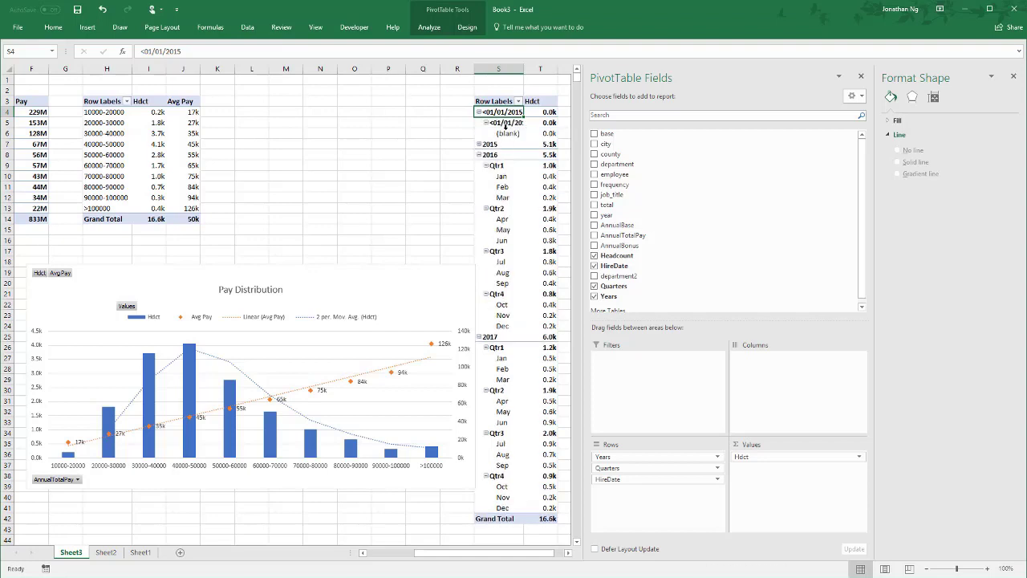
click(505, 155)
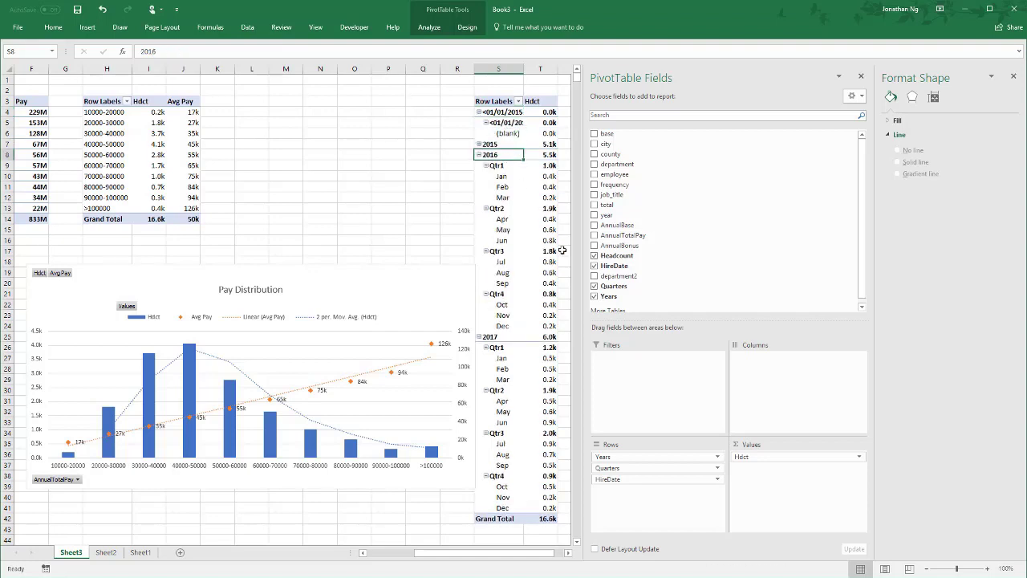
- Undo the group collapsing and the date grouping in the hire-date PivotTable, and redo the grouping
key(ctrl+z)
key(ctrl+z)
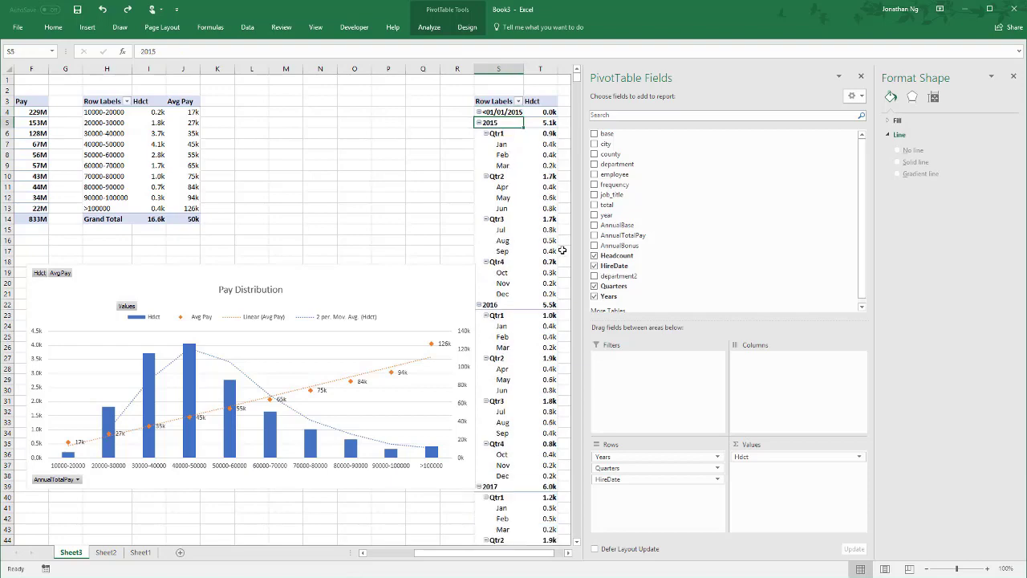
key(ctrl+z)
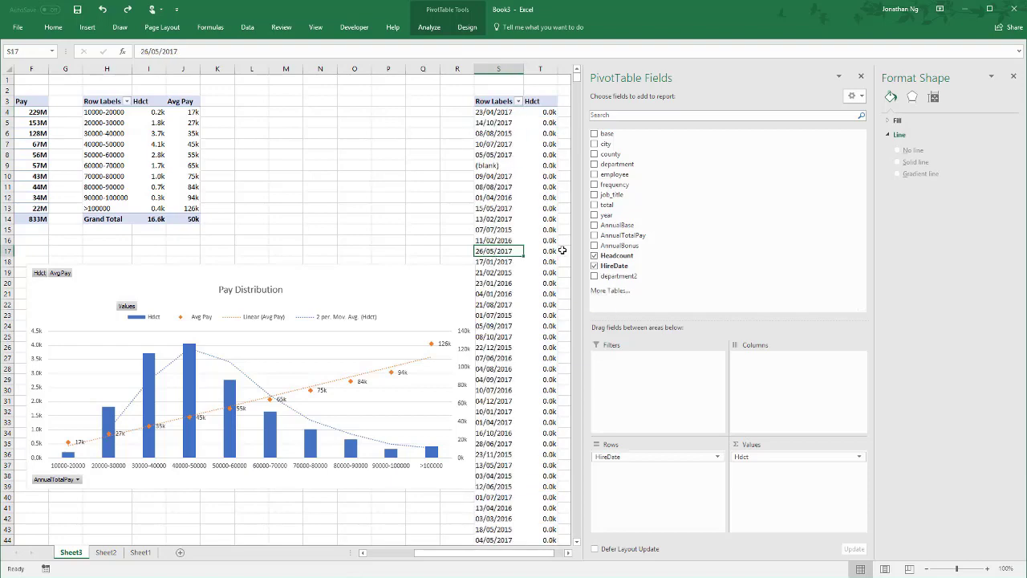
key(ctrl+y)
- Select the HireDate column's data in the Sheet2 table and examine its entries down the rows
key(ctrl+Page_Down)
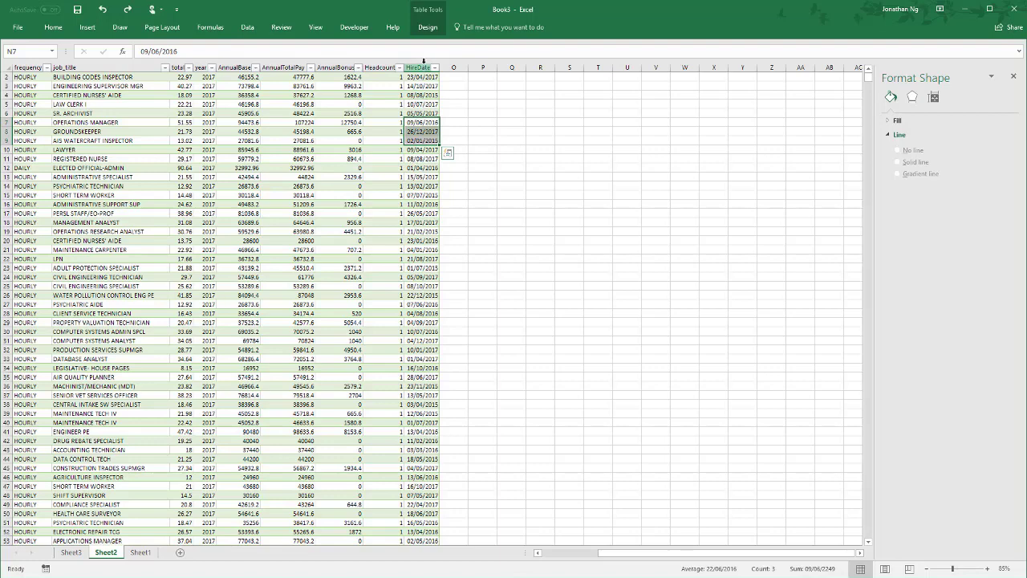
click(420, 66)
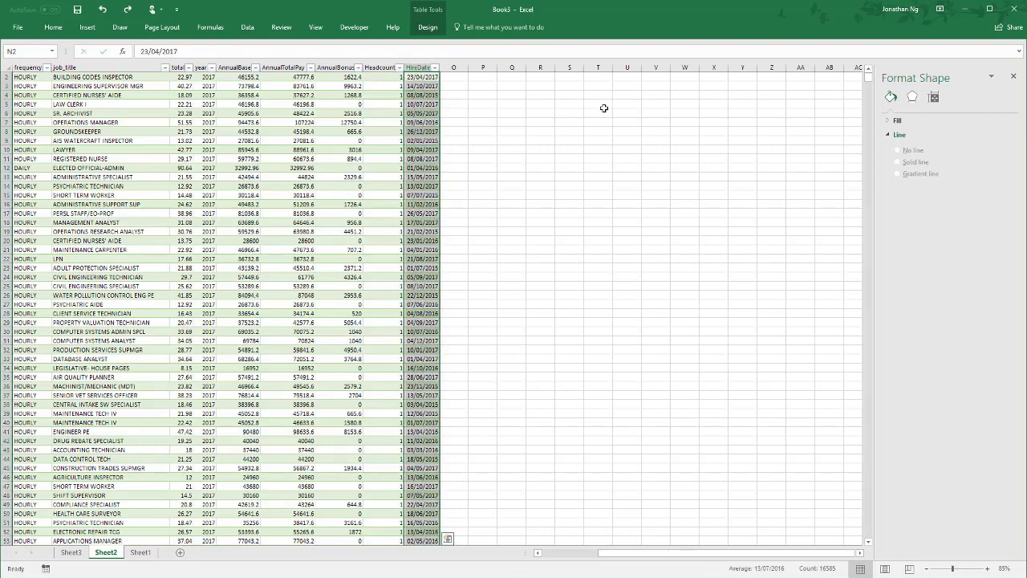
click(867, 69)
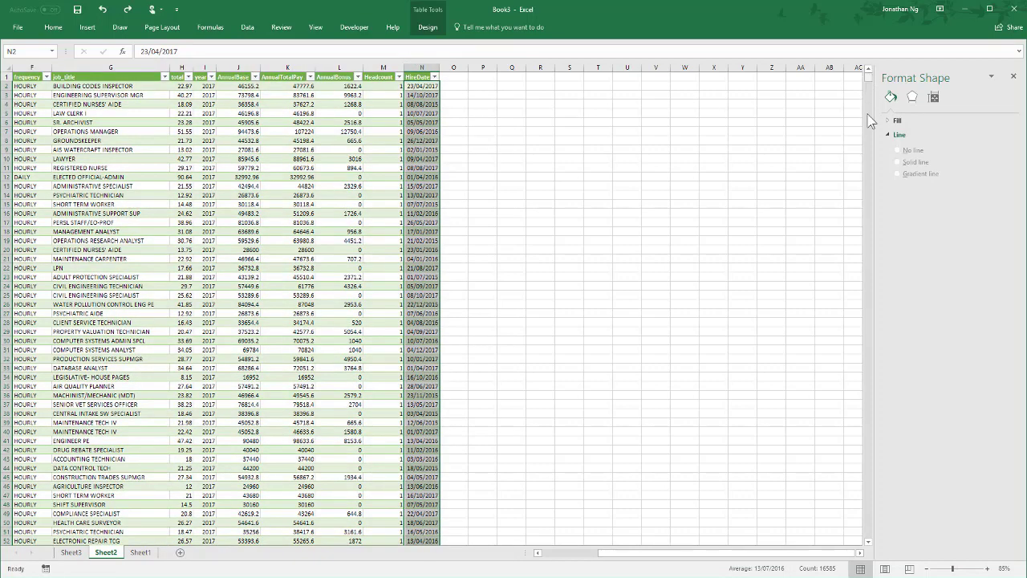
drag(868, 80, 874, 243)
scroll(435, 386, down, 17)
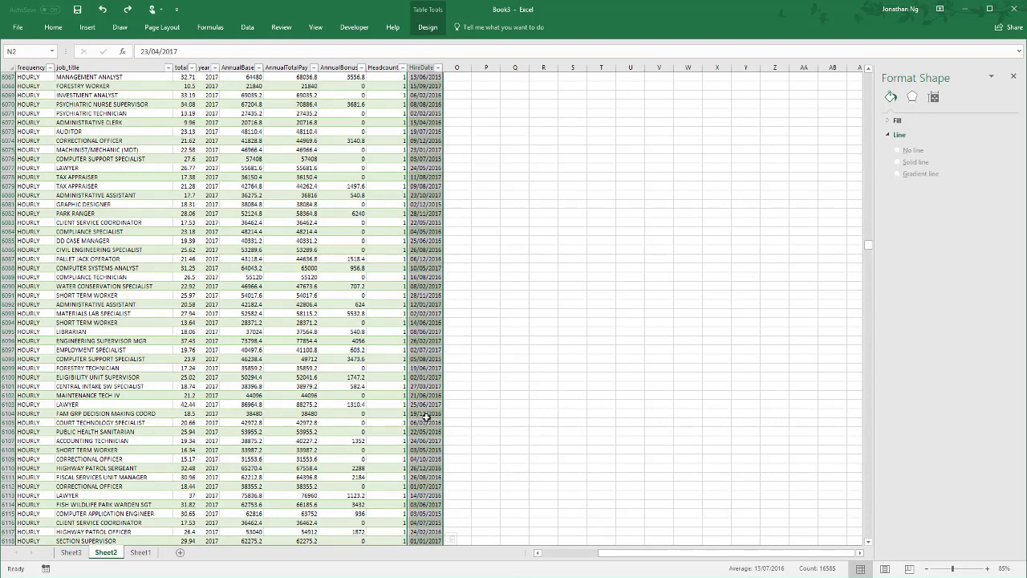
- On Sheet3, remove Quarters from the hire-date PivotTable's rows and move Years to its columns
click(71, 552)
click(512, 154)
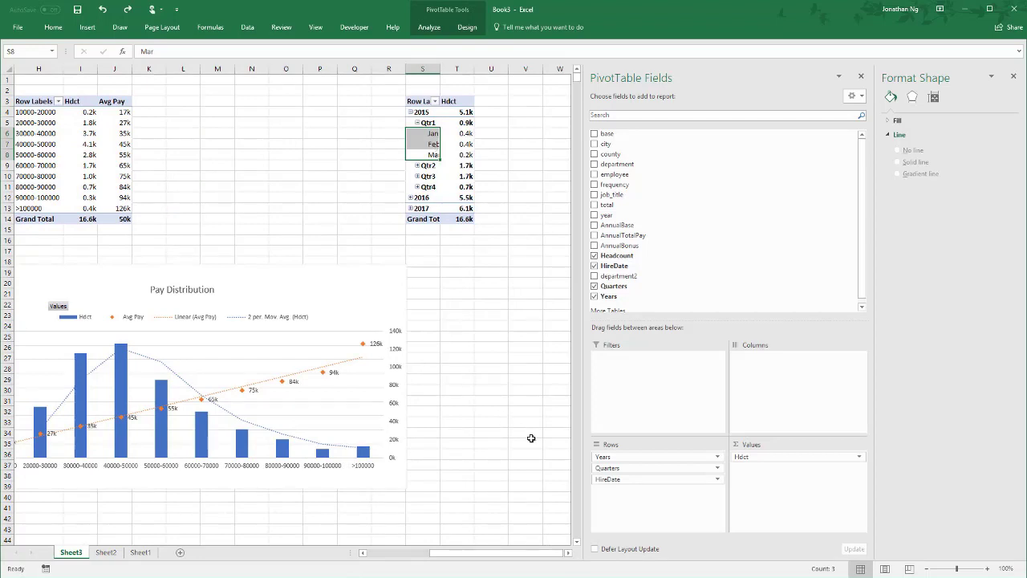
drag(621, 468, 511, 470)
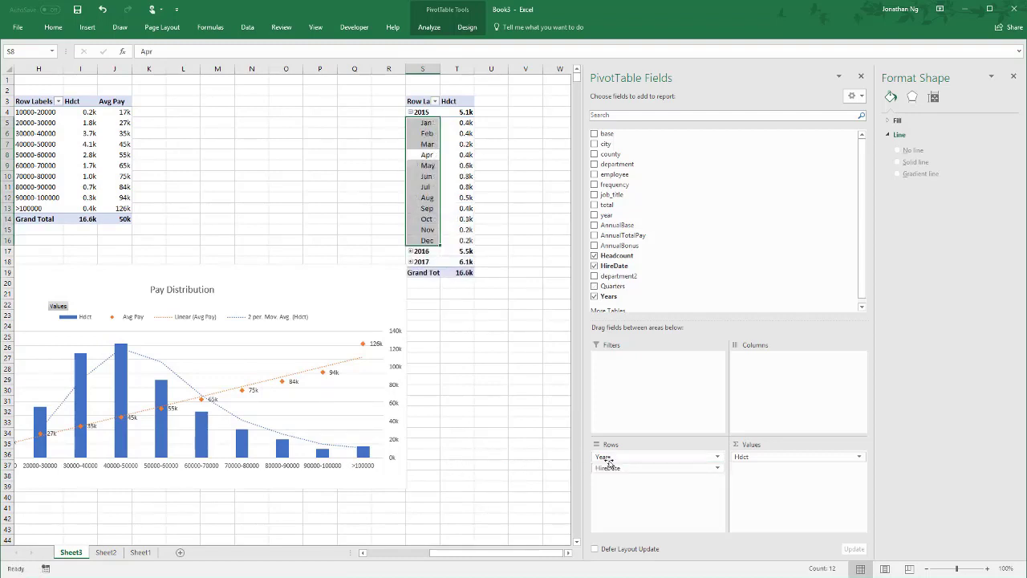
drag(610, 460, 781, 403)
click(527, 303)
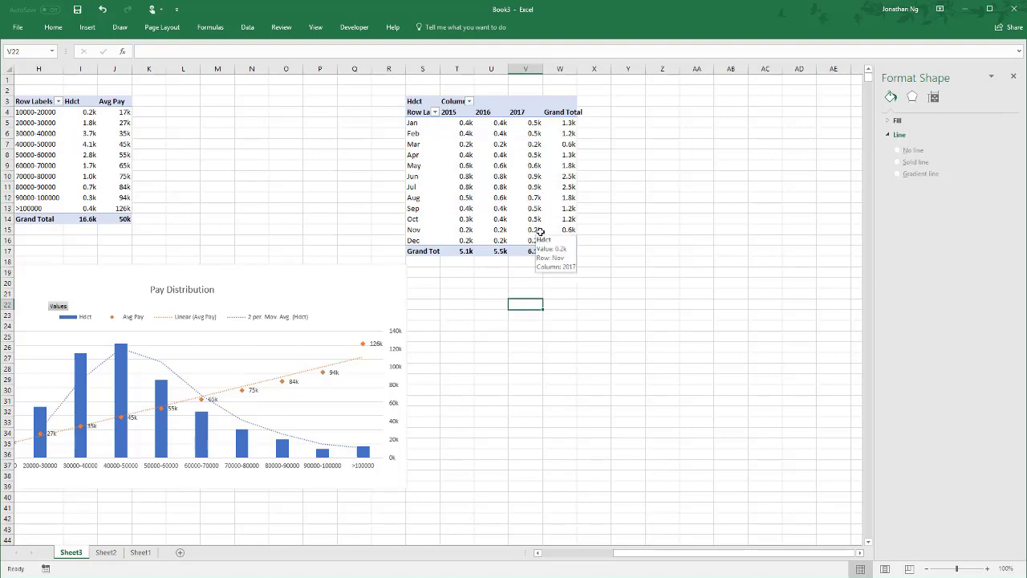
- Insert a Stacked Line with Markers PivotChart from the hire-date PivotTable
click(472, 173)
click(430, 28)
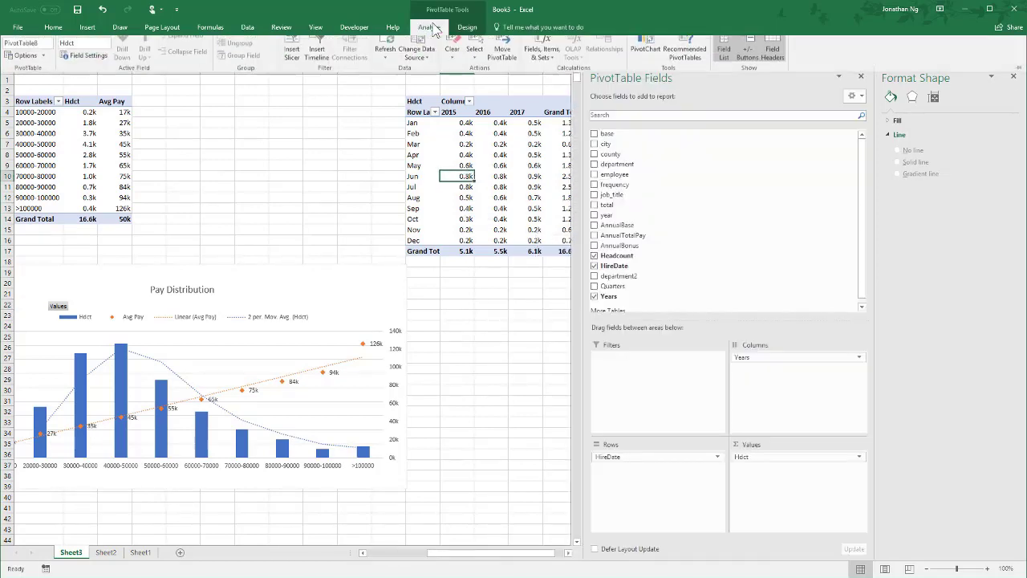
click(647, 53)
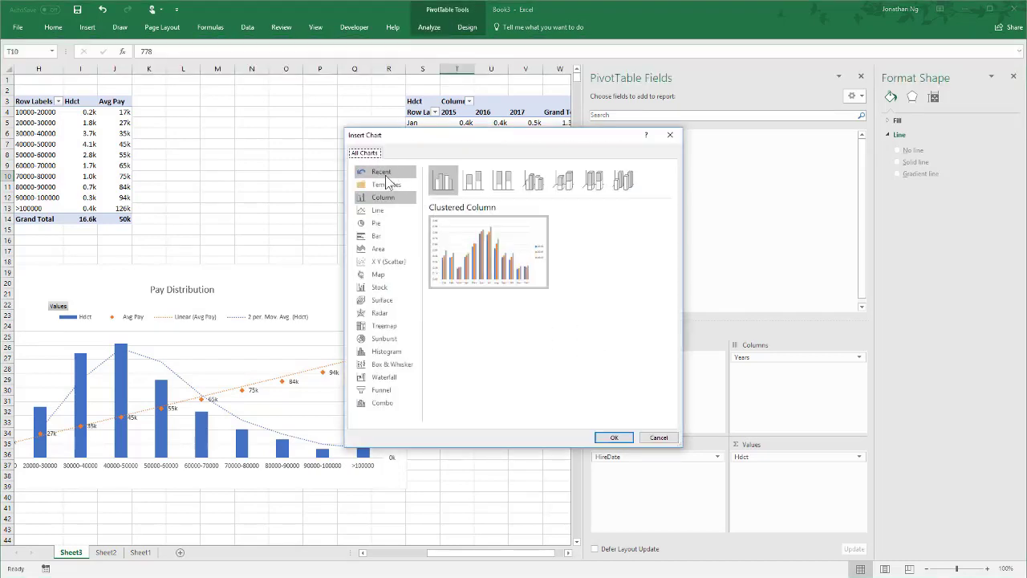
click(378, 210)
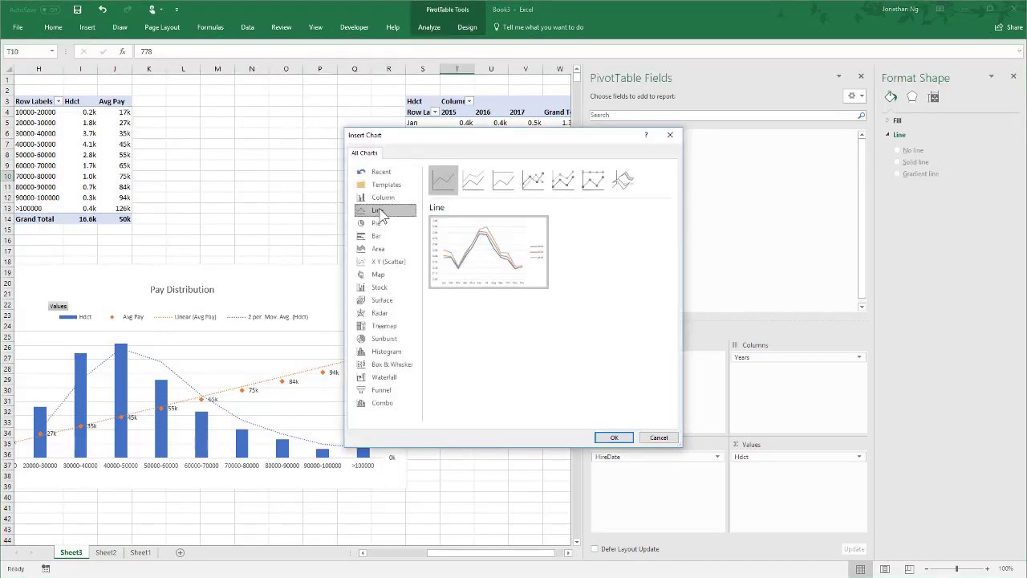
click(569, 179)
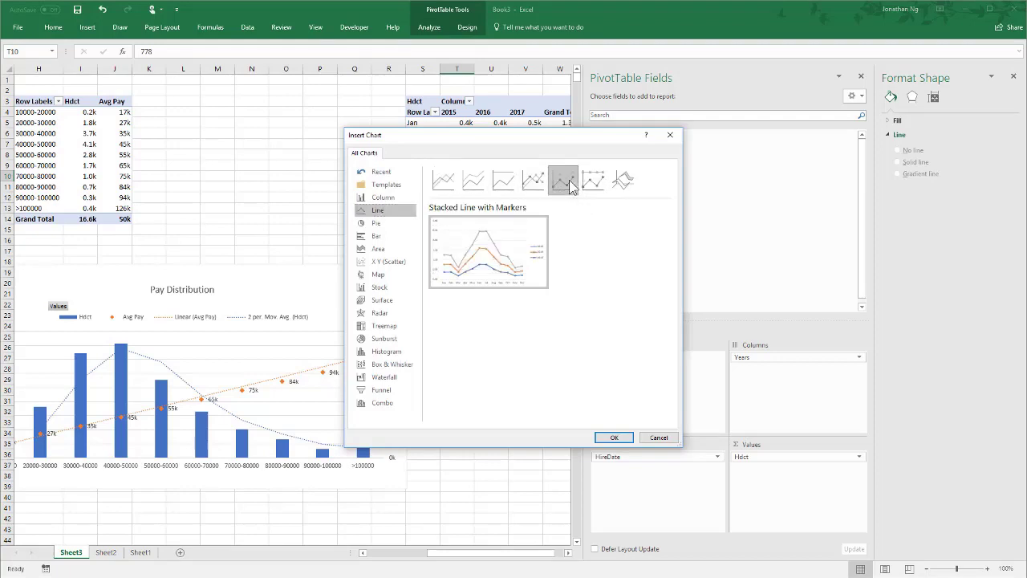
click(614, 437)
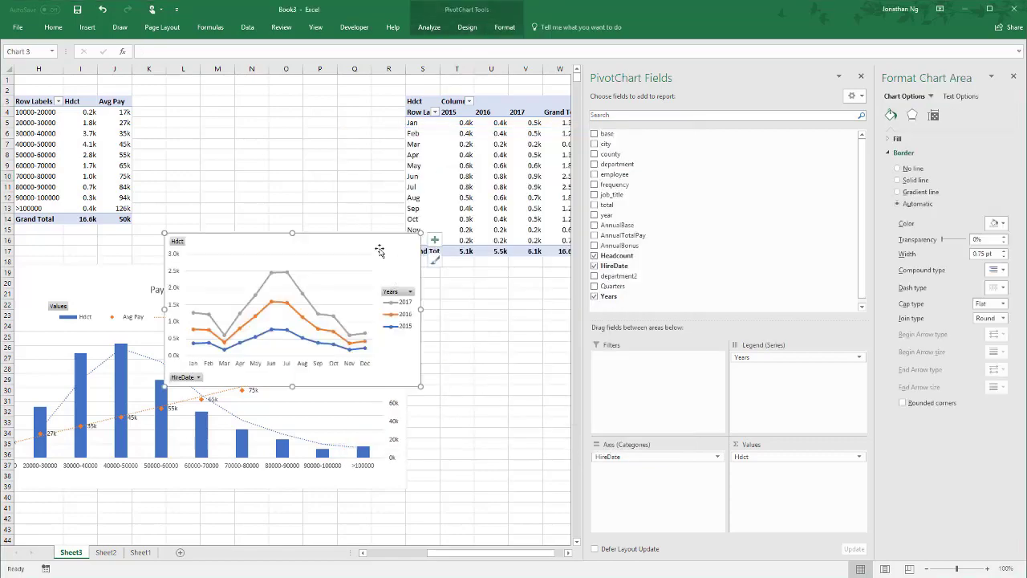
- Place the new line chart below the hire-date PivotTable, widened across about columns S to AD, and close the field list
drag(377, 246, 595, 305)
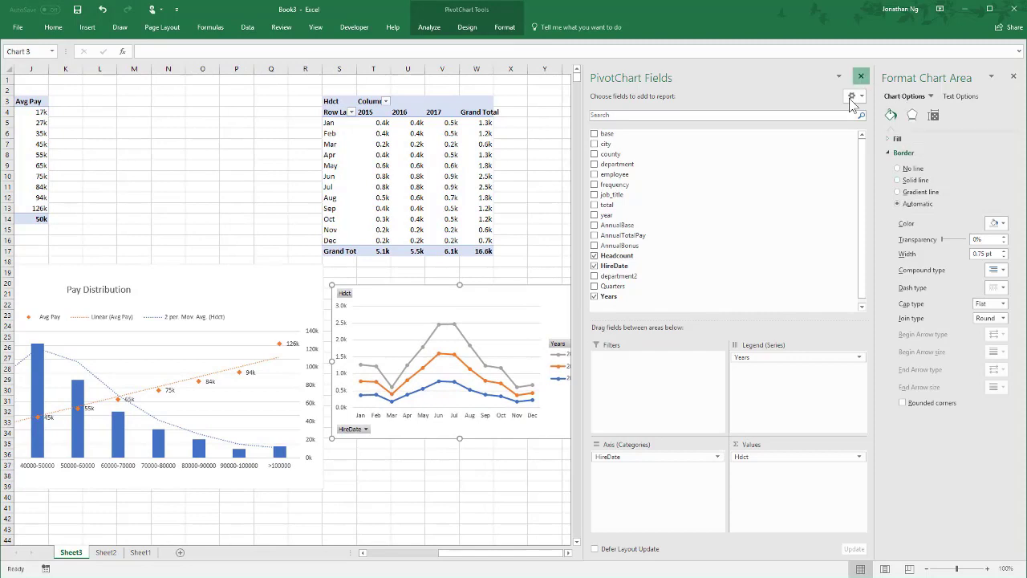
click(861, 76)
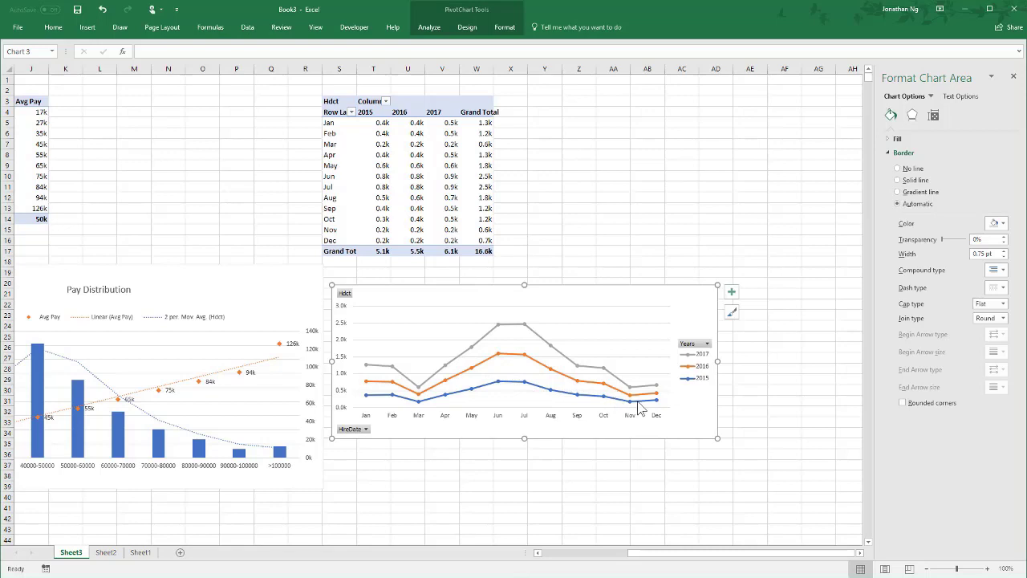
- Make the hire-date line chart taller and position its legend at the top of the chart
drag(524, 438, 524, 479)
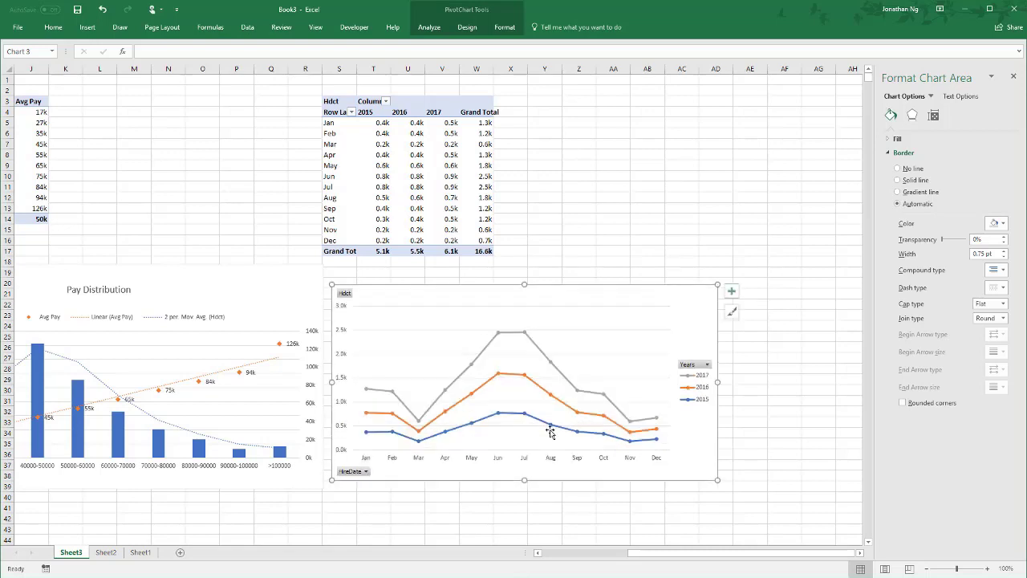
right_click(695, 391)
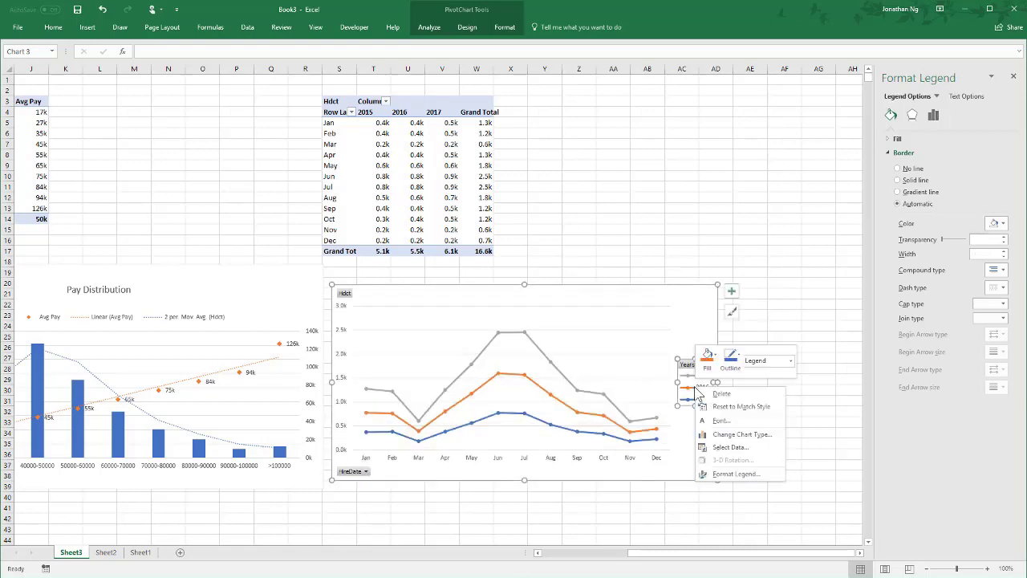
click(735, 473)
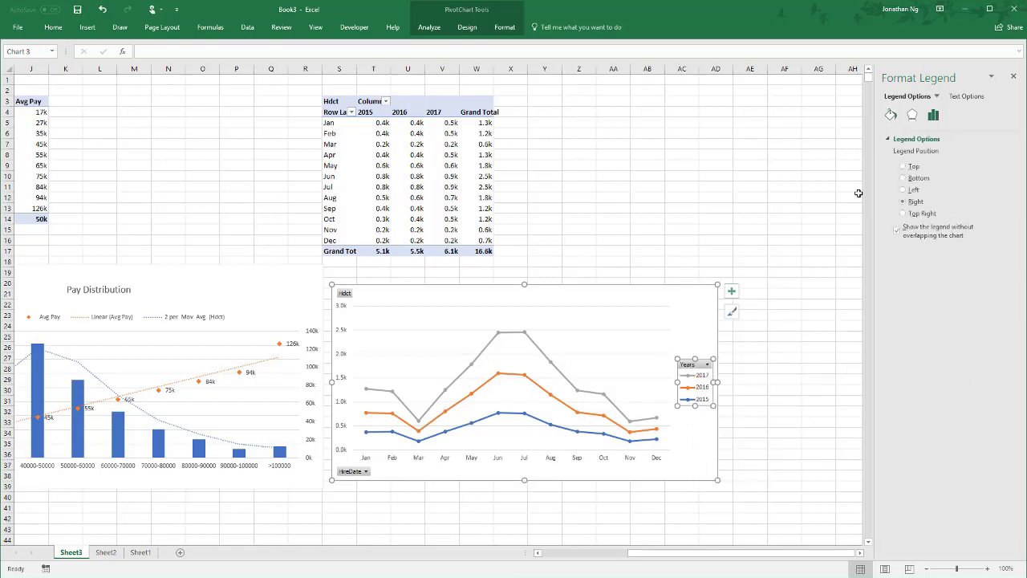
click(912, 166)
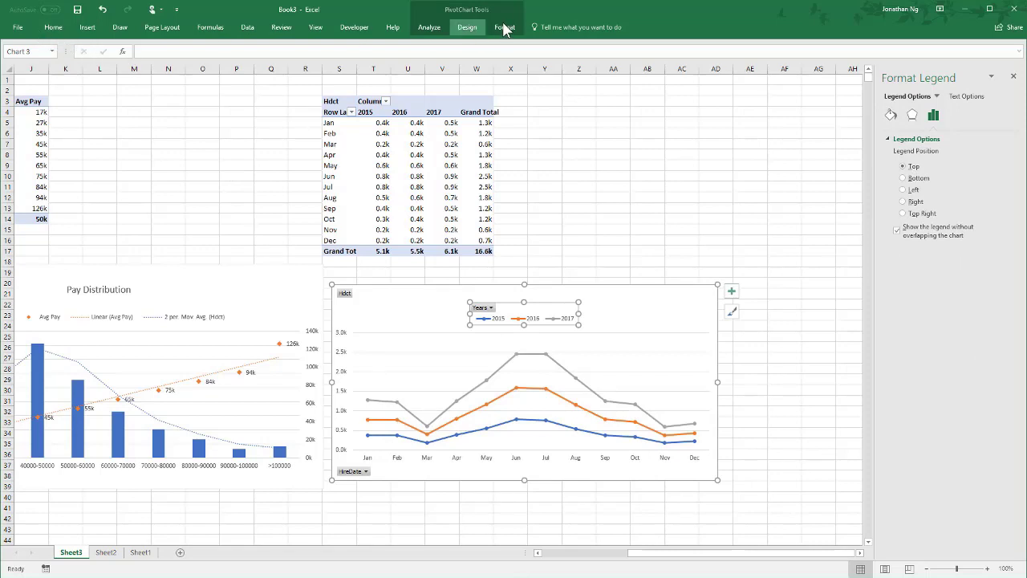
- Add a title above the hire-date line chart reading "Seasonal Hiring Trends"
click(465, 27)
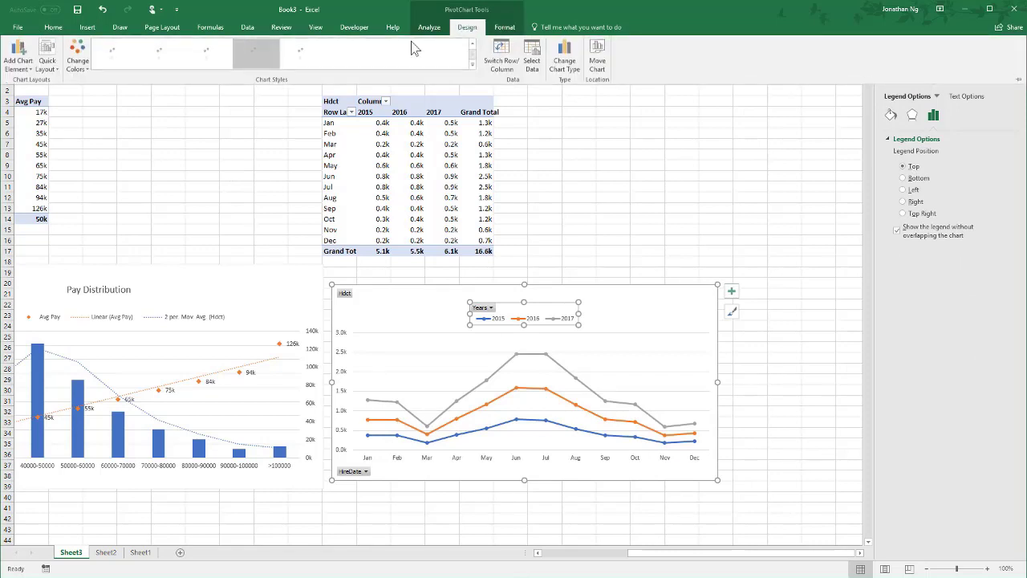
click(16, 68)
mouse_move(51, 107)
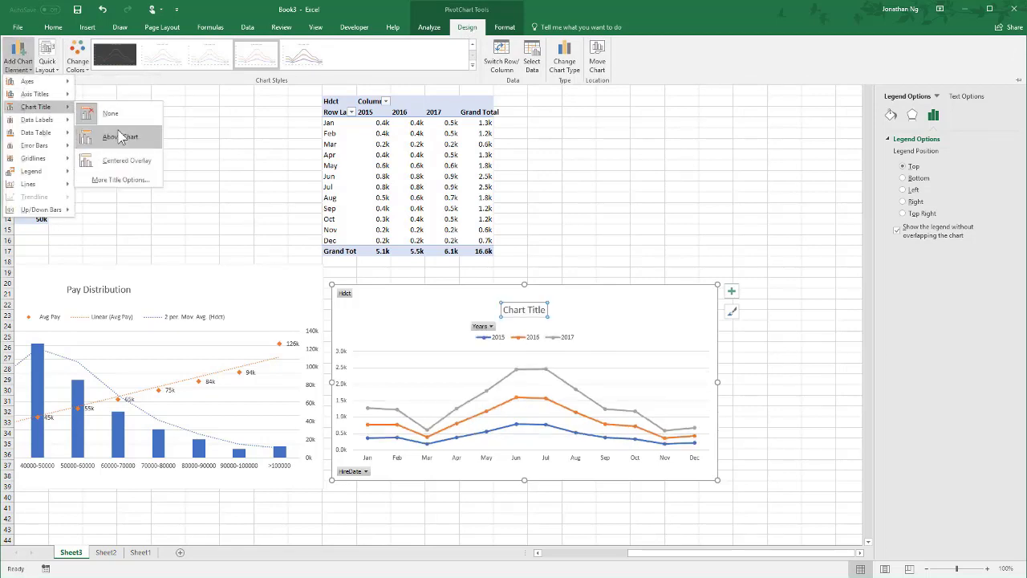
click(120, 138)
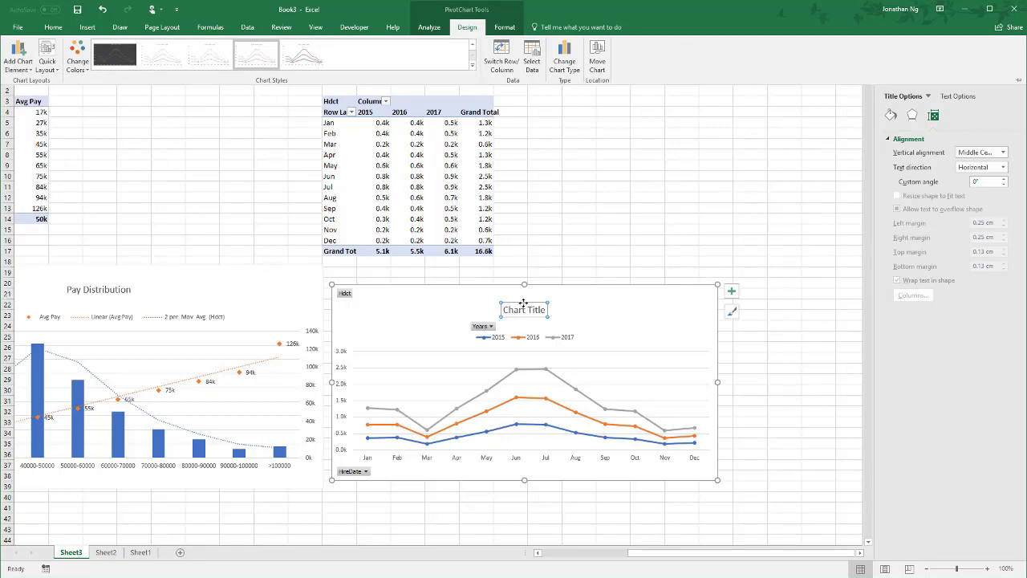
triple_click(525, 309)
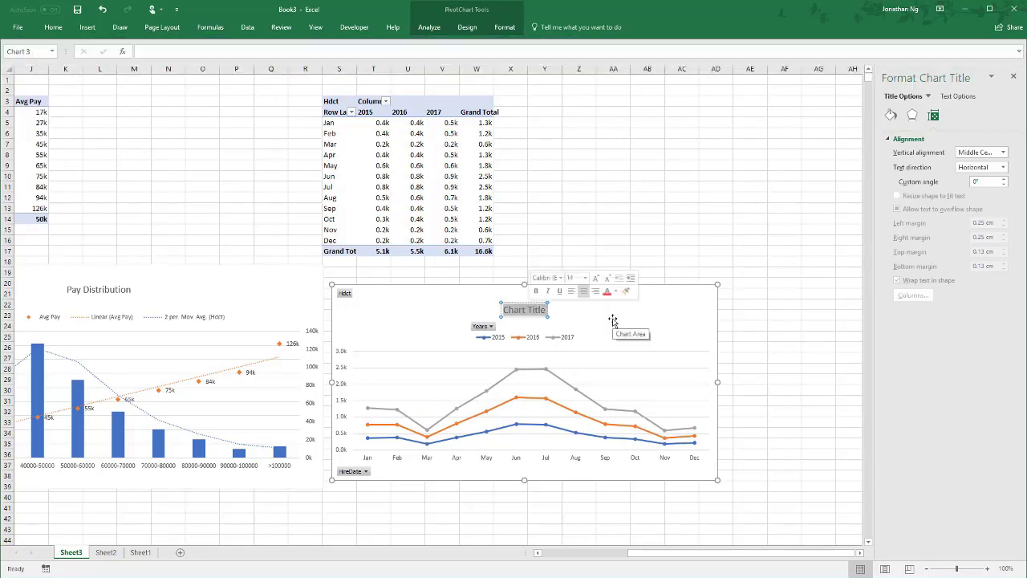
text(Seas)
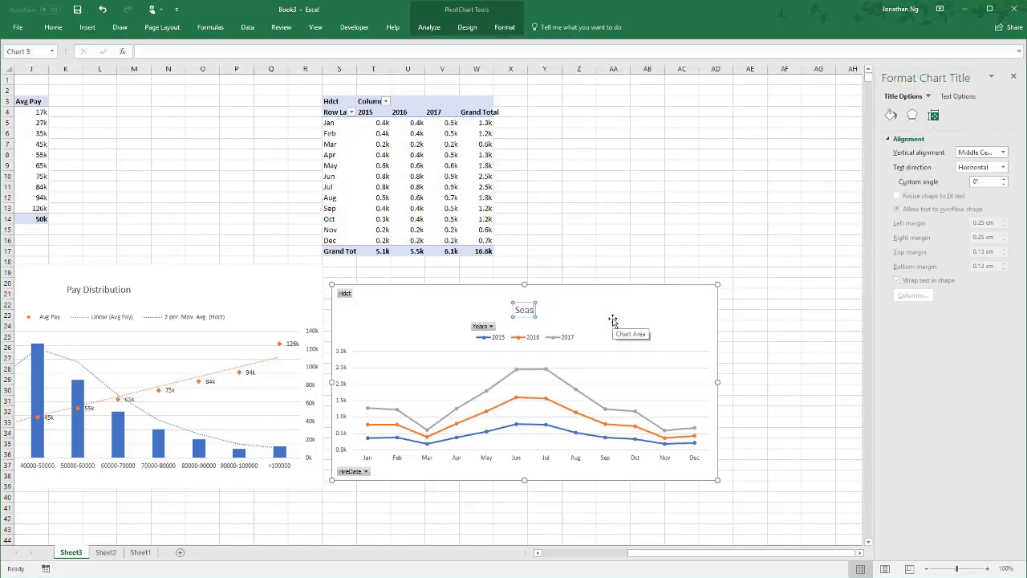
text(onal Hiring Trends)
- Move the Seasonal Hiring Trends chart's legend to the bottom of the chart
click(562, 336)
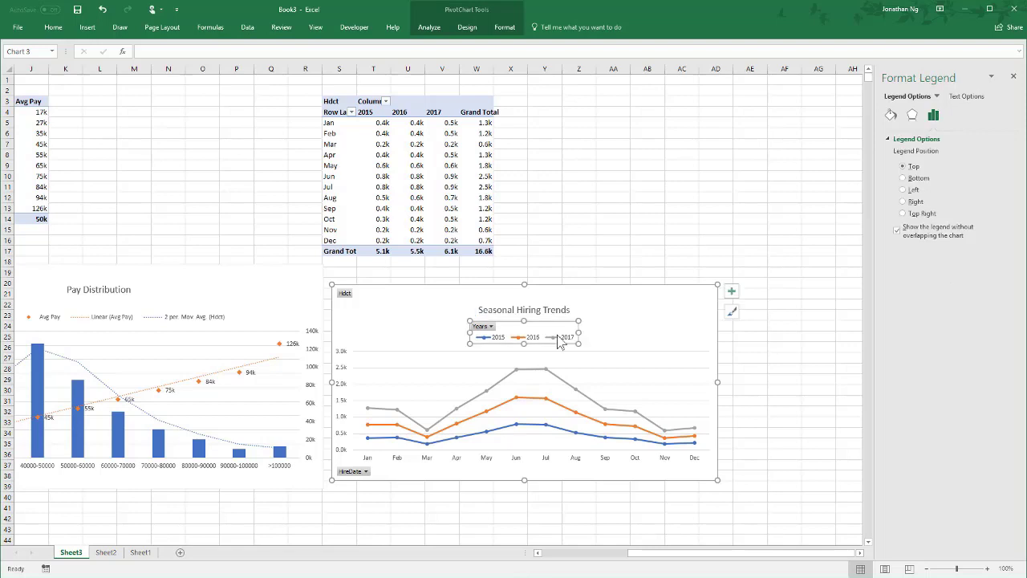
click(903, 178)
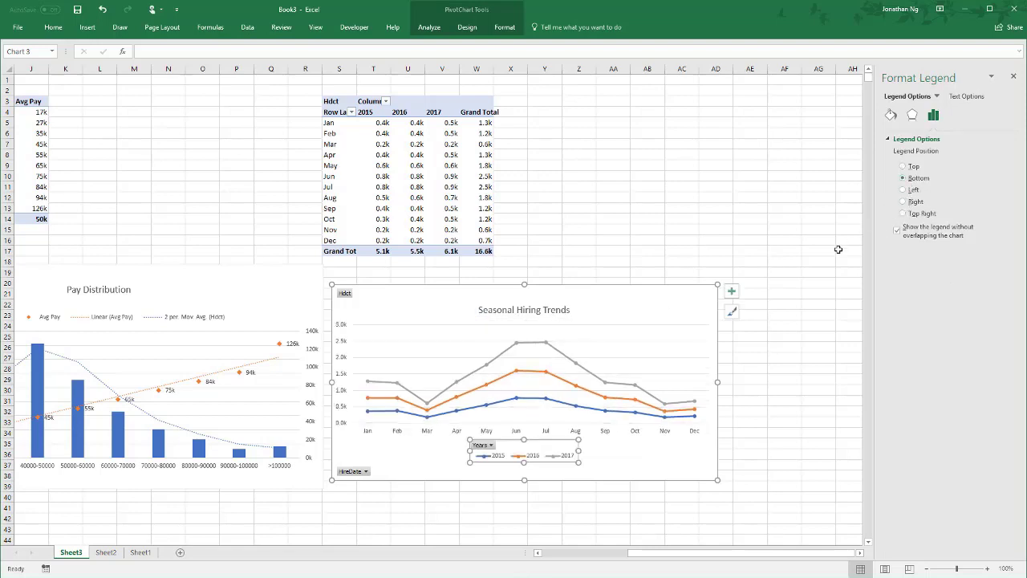
click(802, 411)
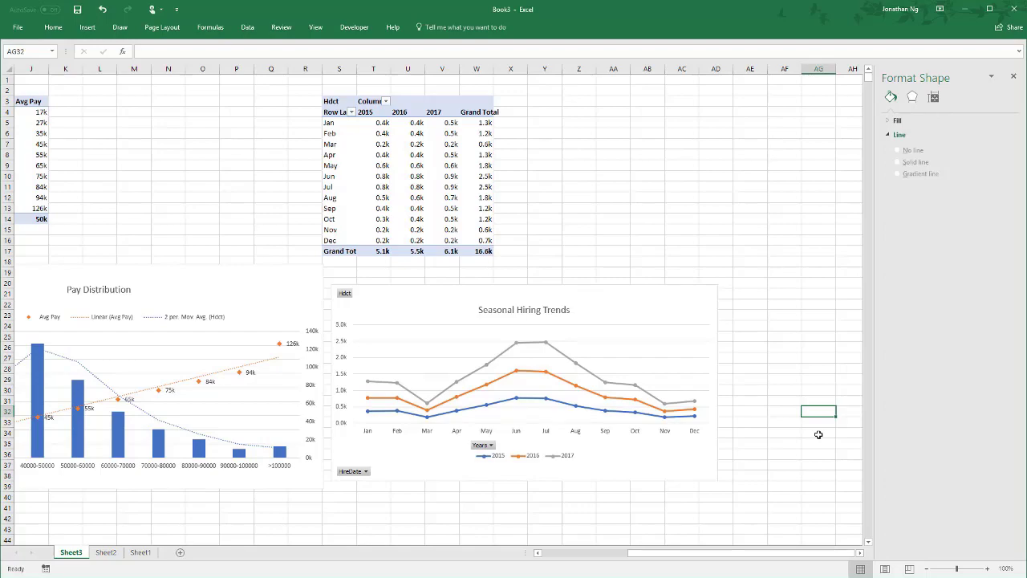
- Move the Cost vs Headcount doughnut chart down and resize it to span columns A to D, about rows 37 to 58
drag(734, 557, 719, 572)
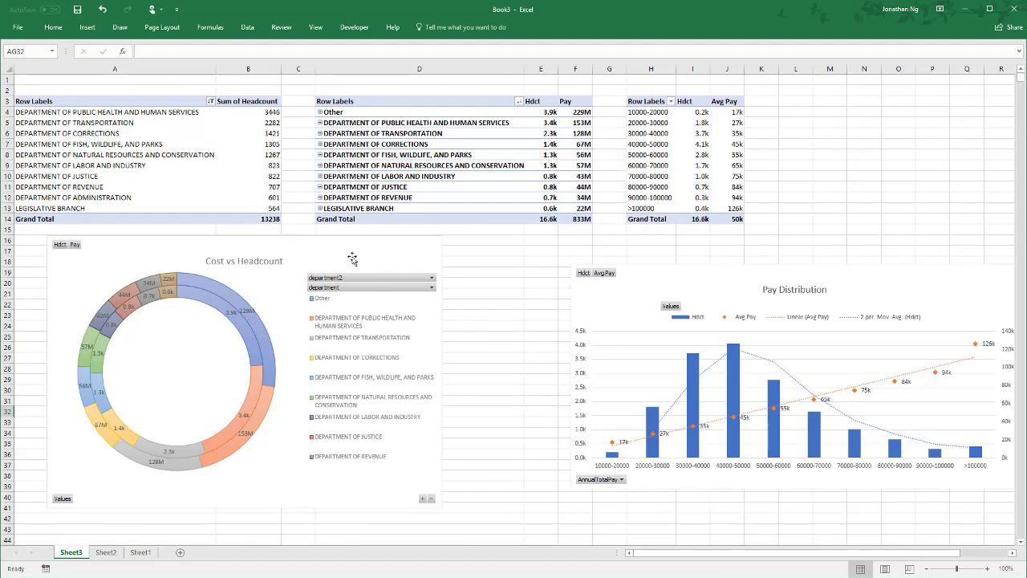
drag(352, 257, 320, 383)
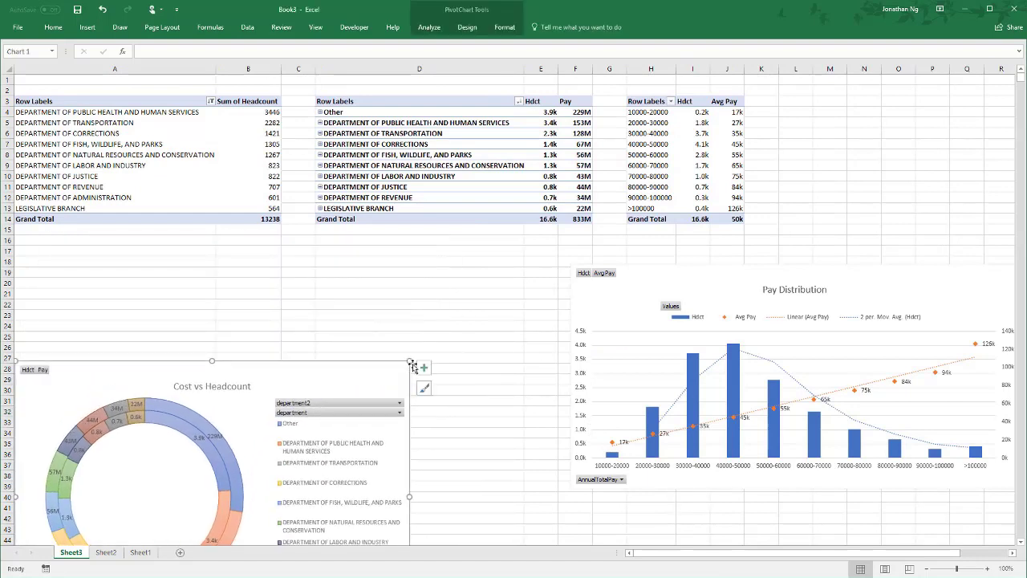
drag(412, 363, 523, 393)
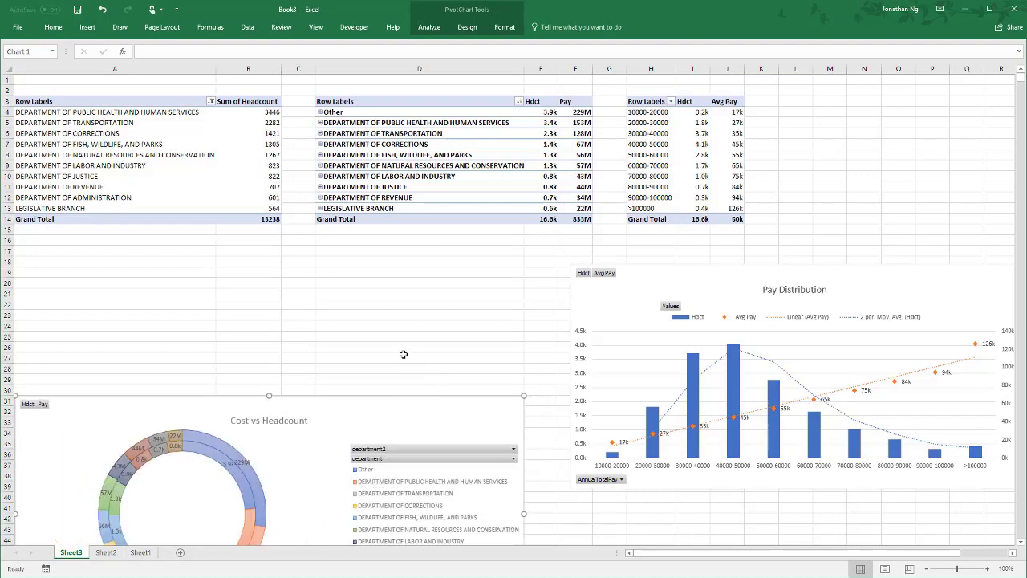
scroll(401, 361, down, 10)
scroll(45, 214, up, 3)
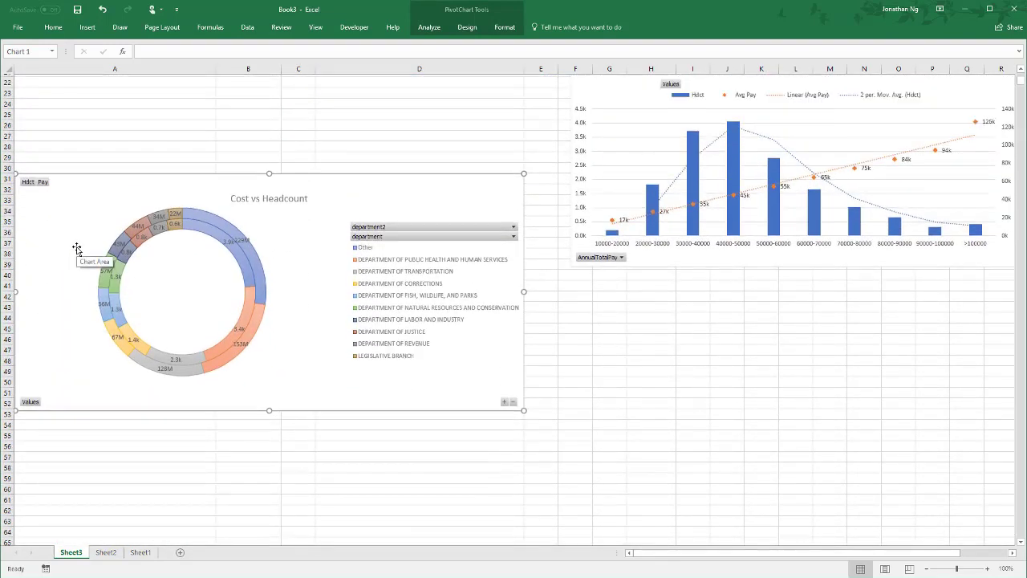
drag(296, 258, 255, 324)
drag(524, 482, 524, 479)
click(562, 473)
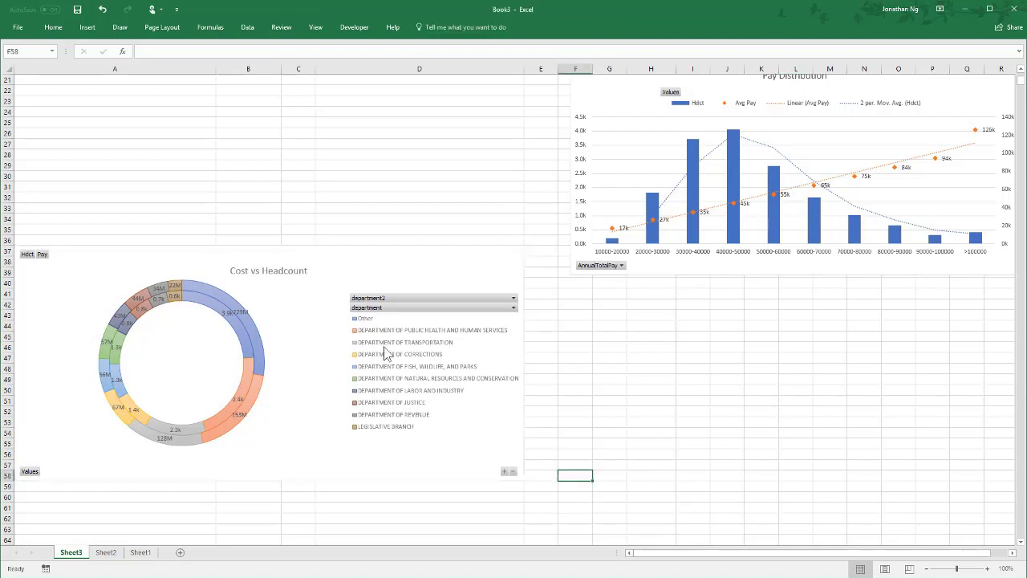
drag(51, 239, 466, 250)
drag(537, 237, 526, 481)
click(536, 492)
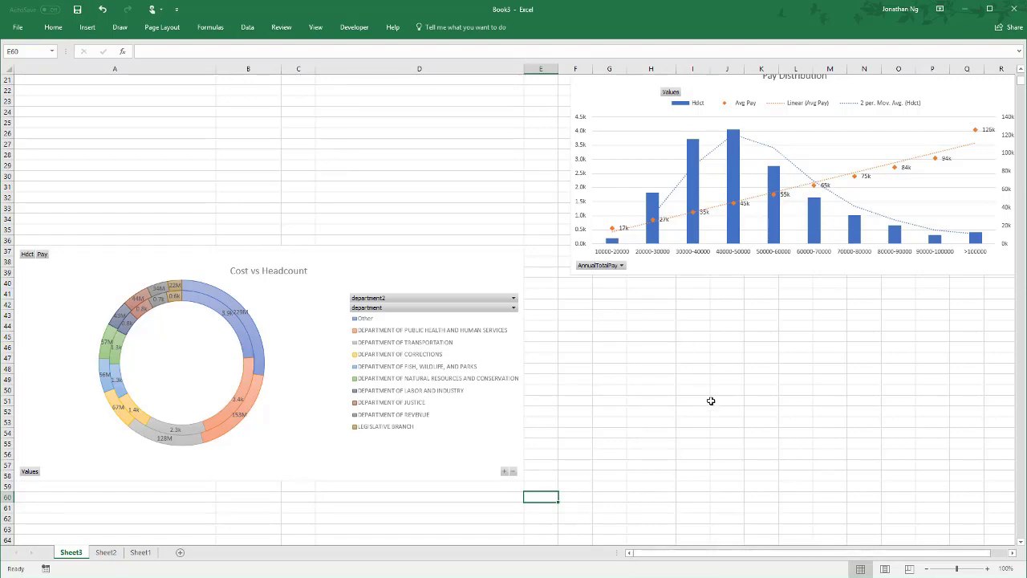
- Move the Pay Distribution chart diagonally above the doughnut chart and resize it to columns E to O, rows 20 to 36
scroll(712, 405, up, 3)
scroll(711, 405, down, 3)
drag(618, 100, 568, 110)
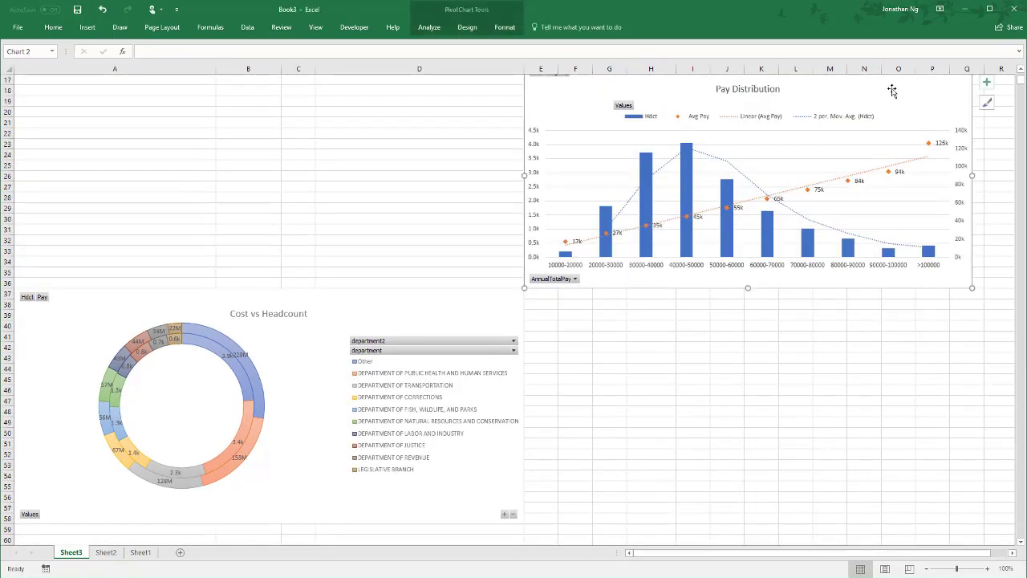
click(1021, 73)
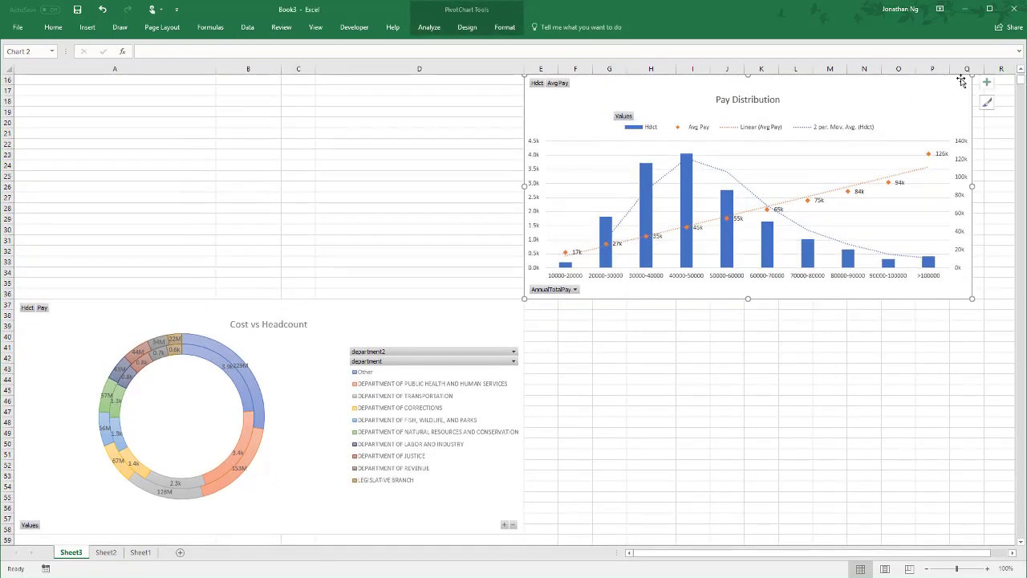
scroll(945, 104, up, 1)
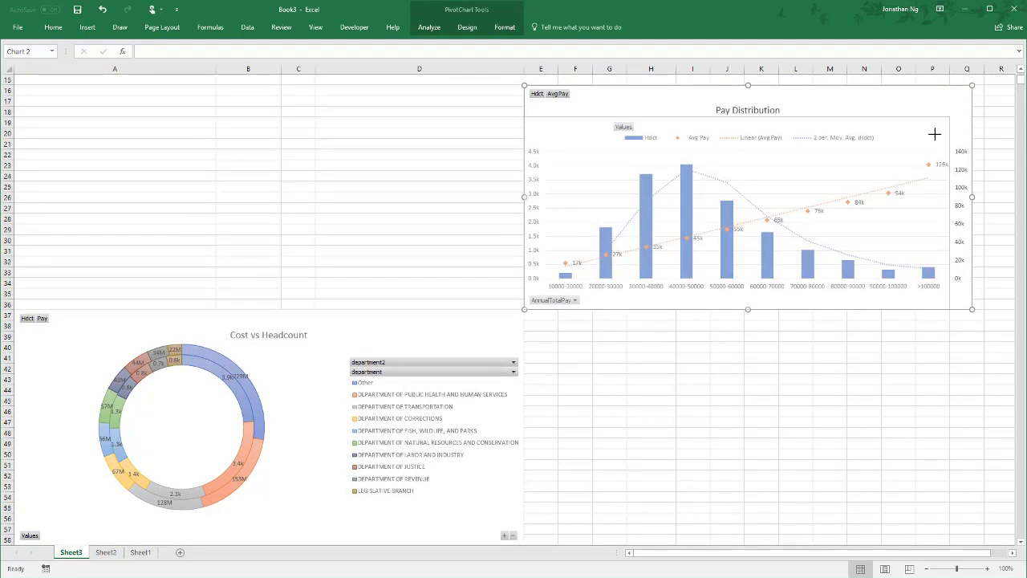
drag(934, 134, 931, 128)
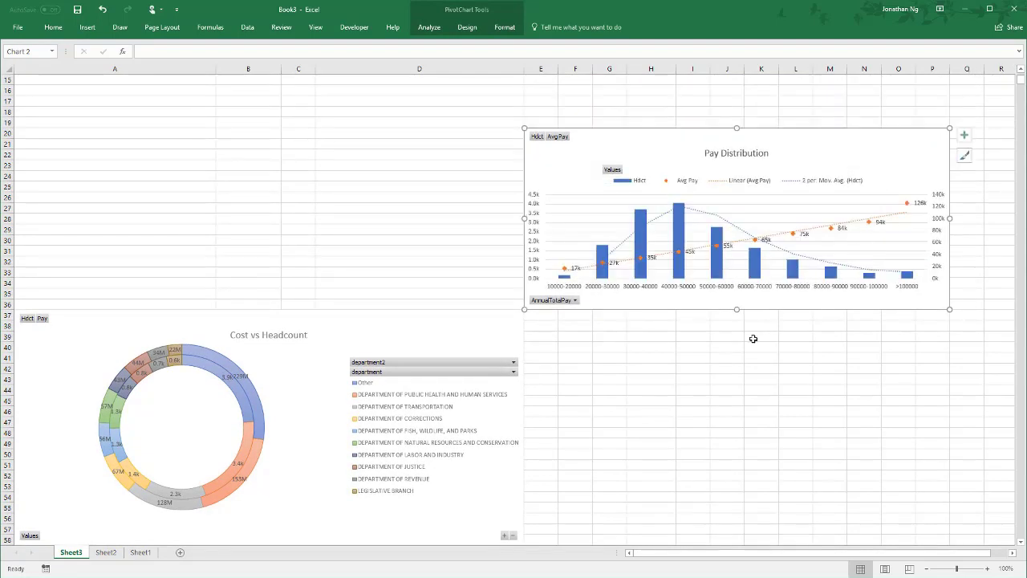
click(654, 391)
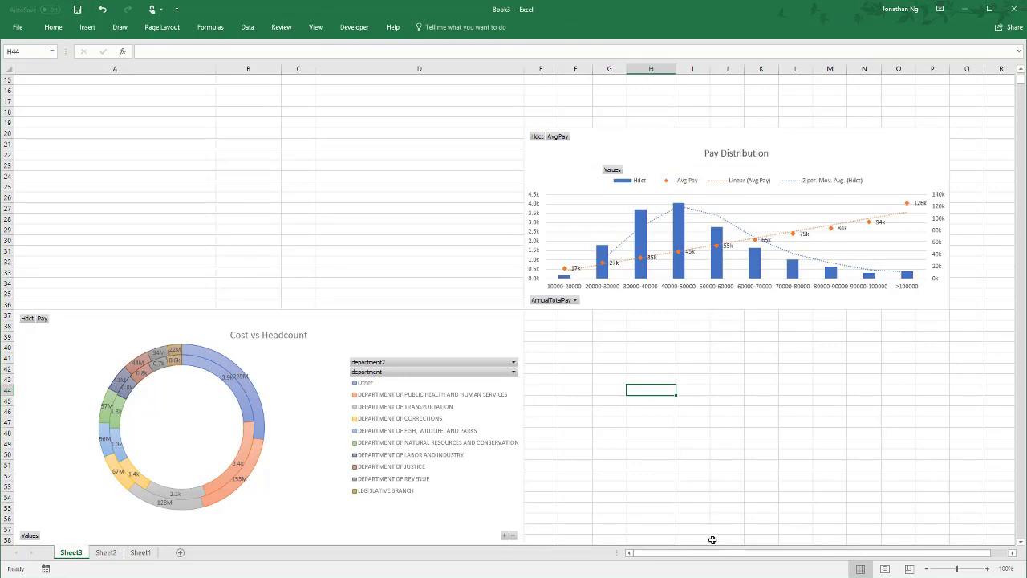
- Place the Seasonal Hiring Trends chart directly below Pay Distribution, beside the doughnut chart, and enlarge it to span columns E to O
drag(711, 552, 826, 553)
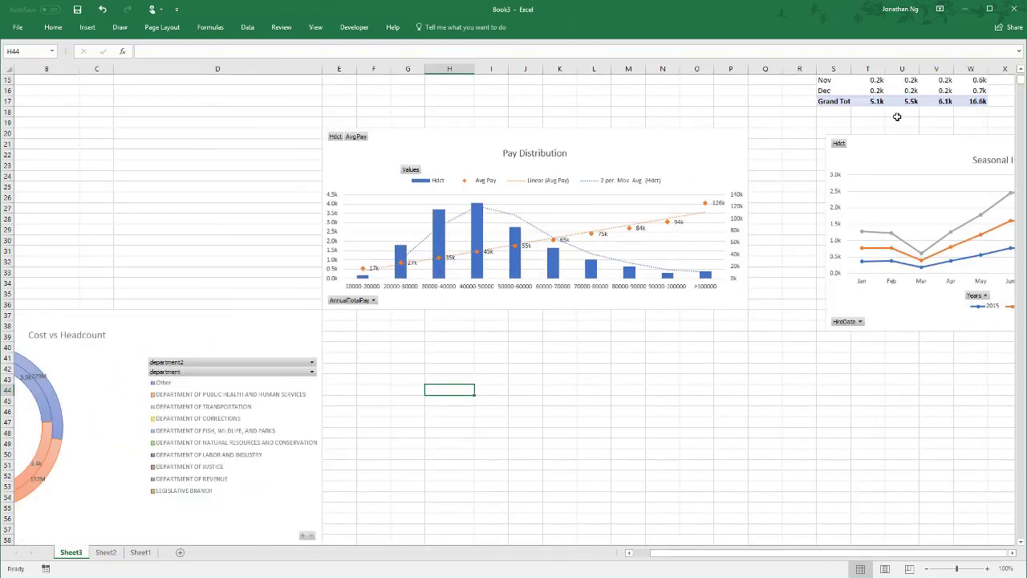
drag(905, 148, 394, 320)
scroll(658, 353, down, 7)
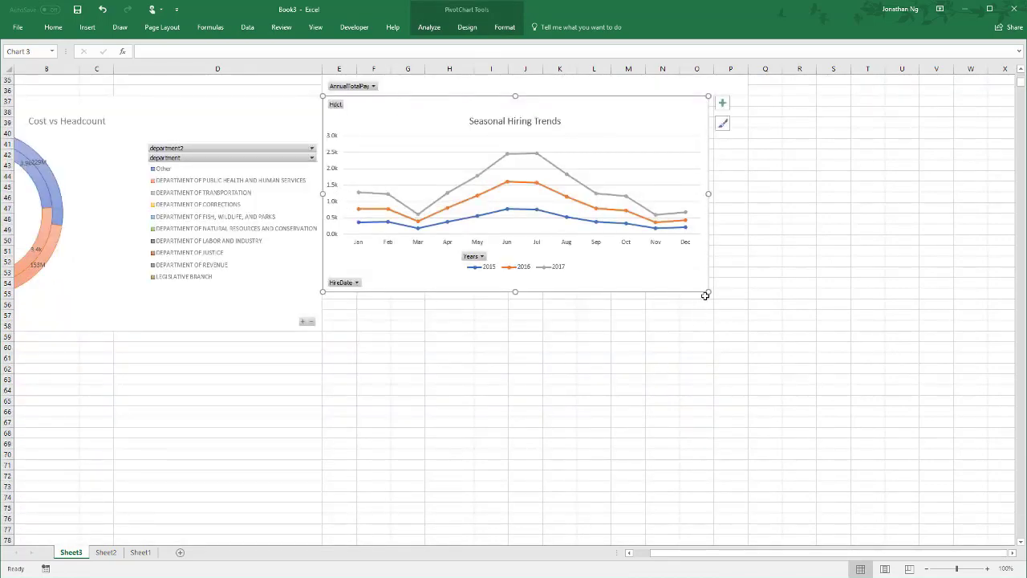
drag(705, 290, 748, 333)
scroll(813, 390, up, 7)
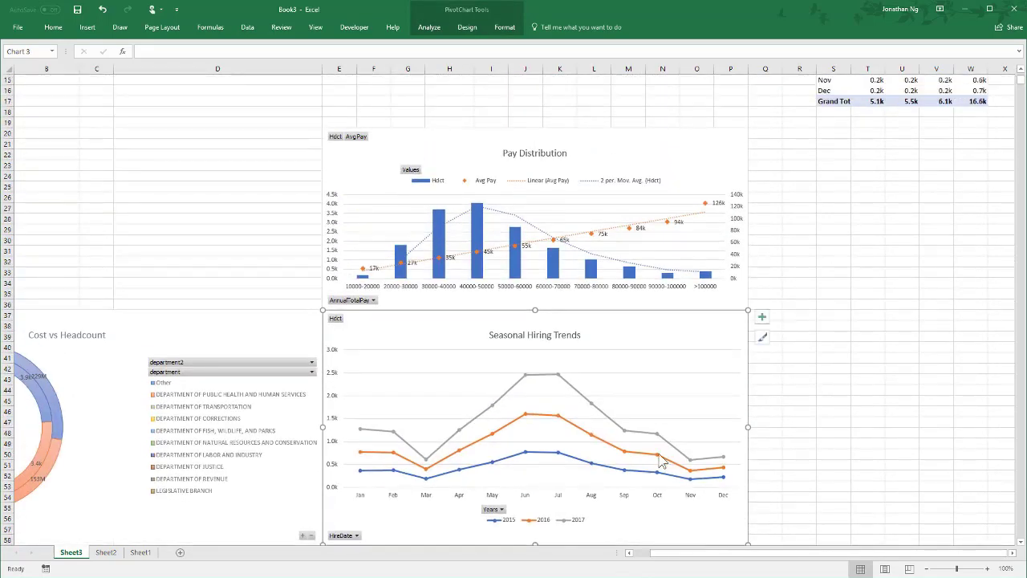
drag(677, 562, 642, 559)
click(270, 188)
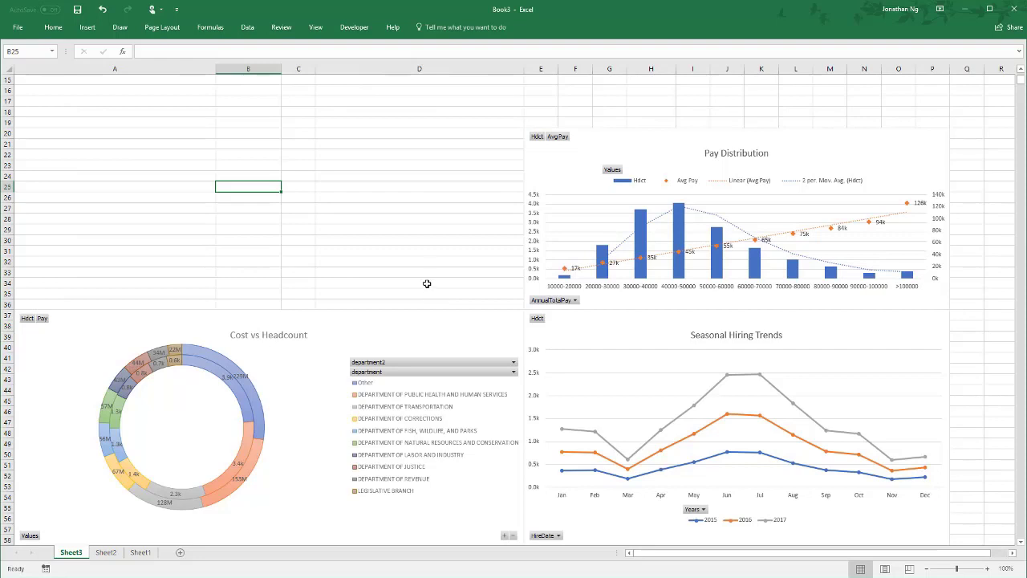
- Insert county and department slicers for the Cost vs Headcount chart
click(425, 321)
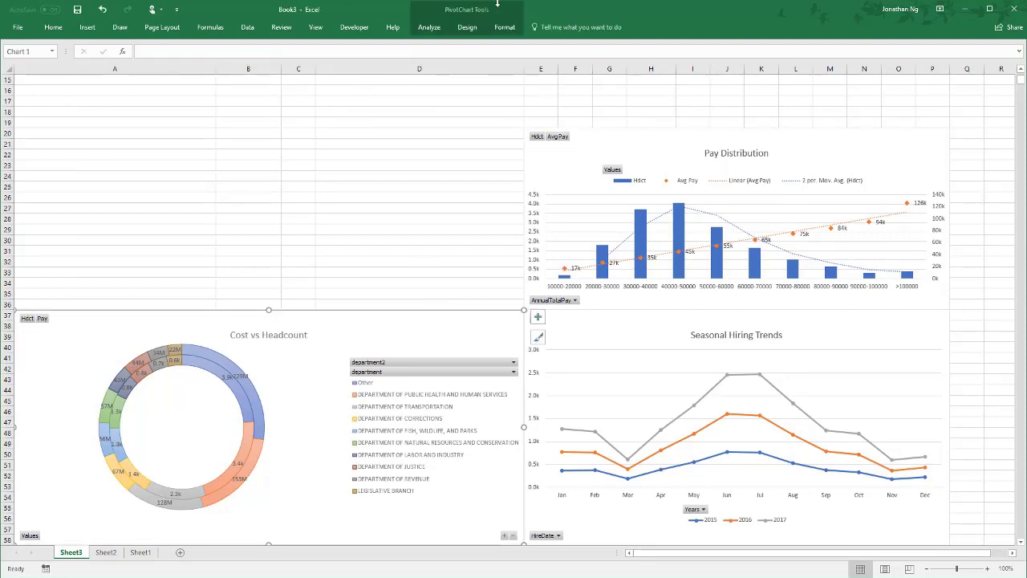
click(432, 28)
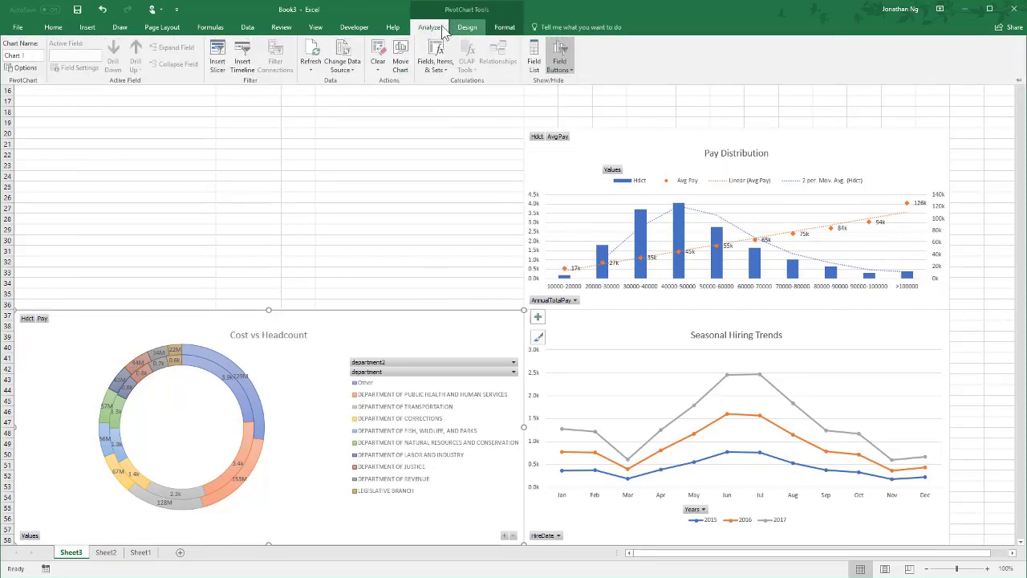
click(218, 68)
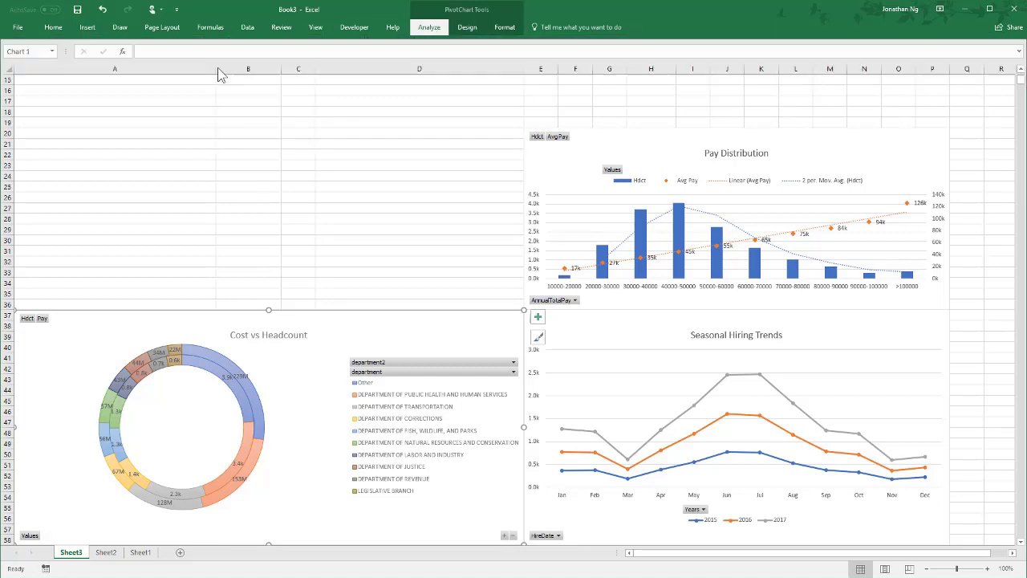
drag(175, 120, 271, 102)
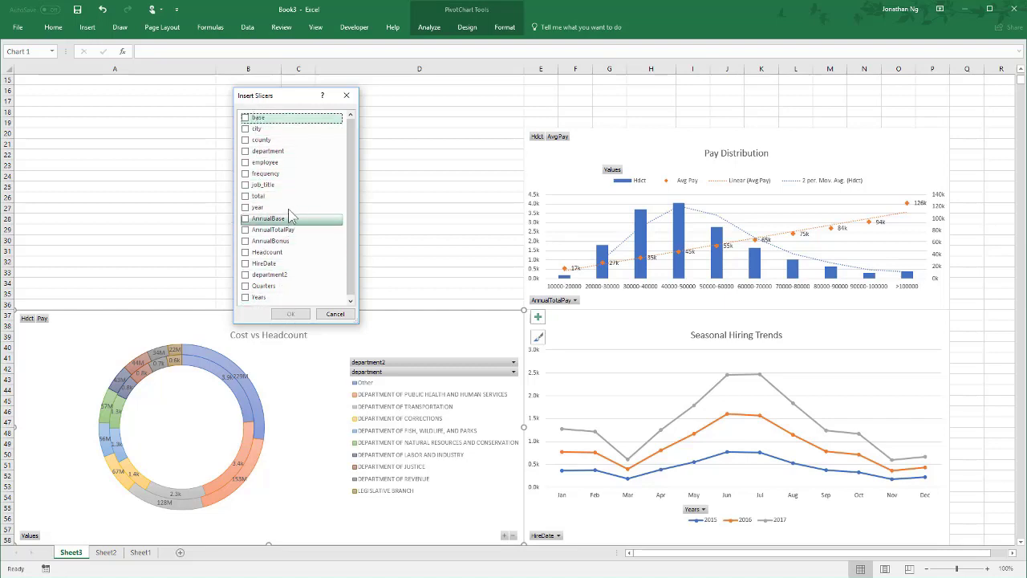
click(245, 152)
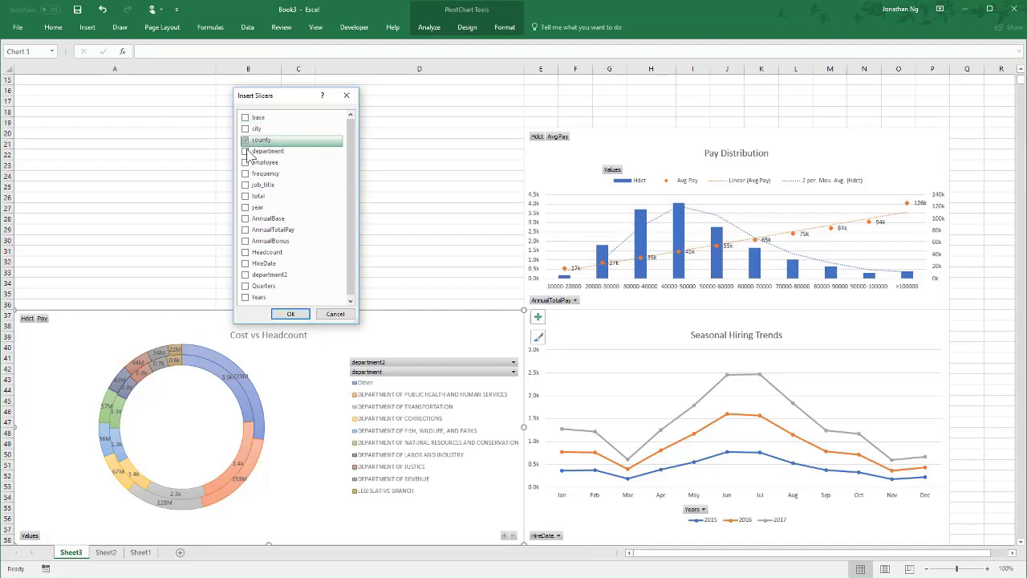
click(246, 140)
click(295, 315)
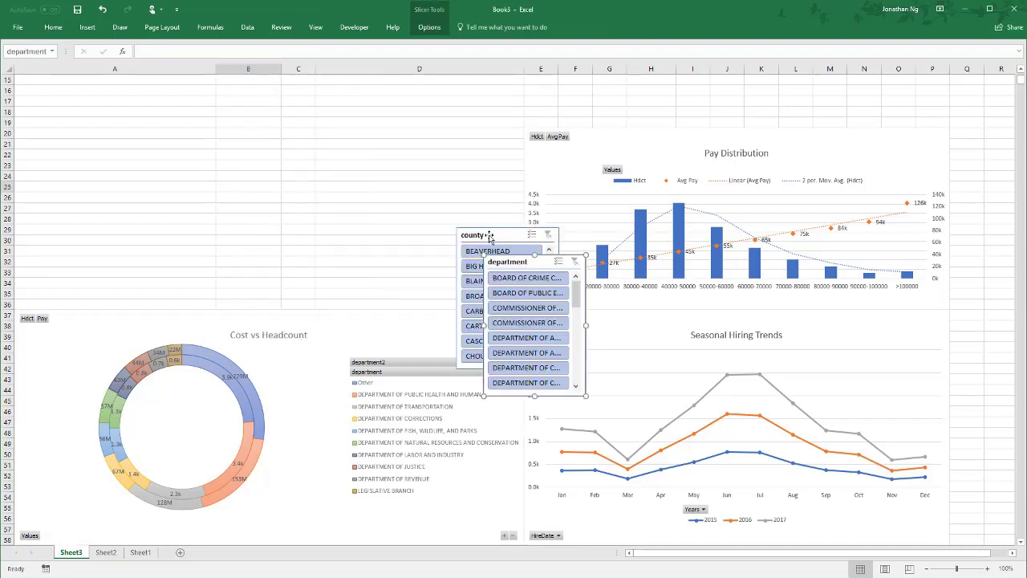
- Arrange the county and department slicers side by side above the Cost vs Headcount chart, enlarging them to fill columns A to D, rows 20 to 36
drag(489, 232, 8, 138)
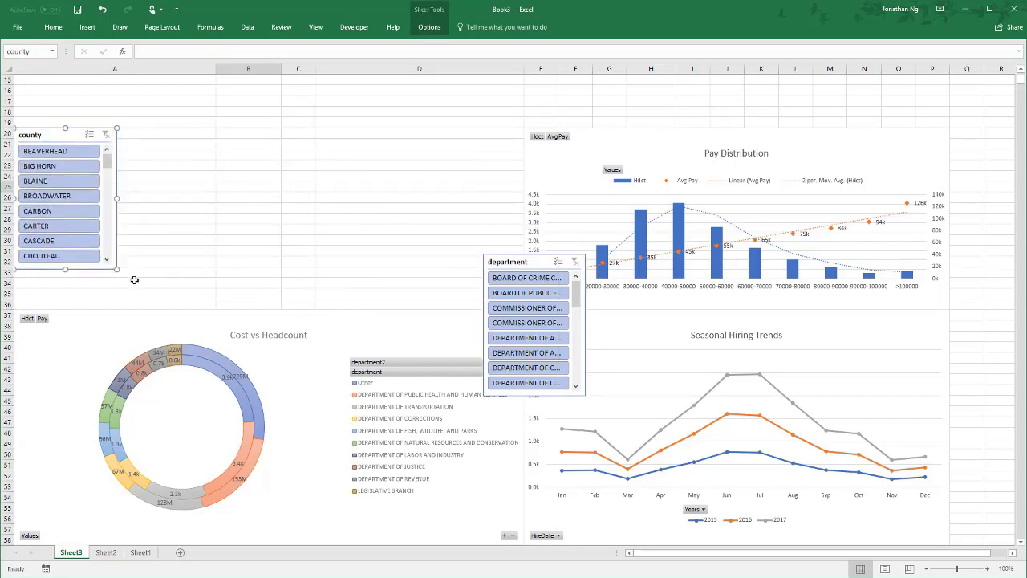
drag(260, 307, 281, 309)
drag(536, 262, 333, 130)
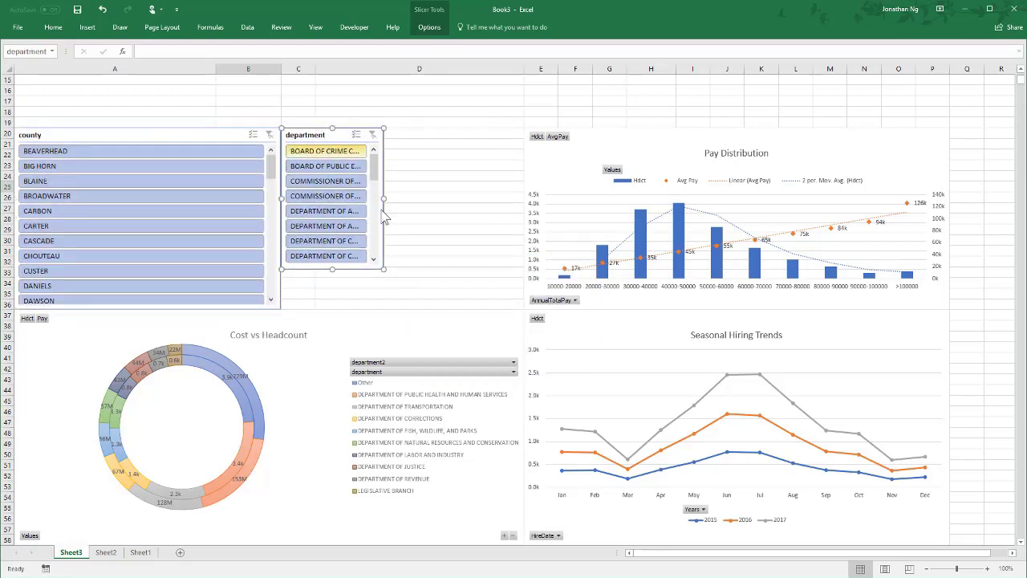
drag(382, 269, 523, 308)
- Apply the light yellow style to the county slicer and set its buttons to 4 columns
click(177, 130)
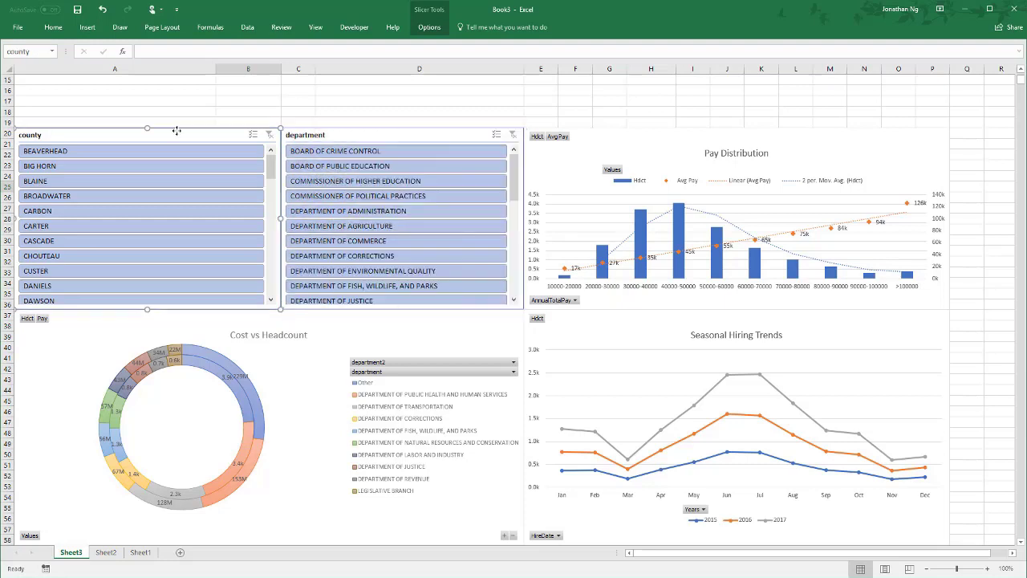
click(422, 29)
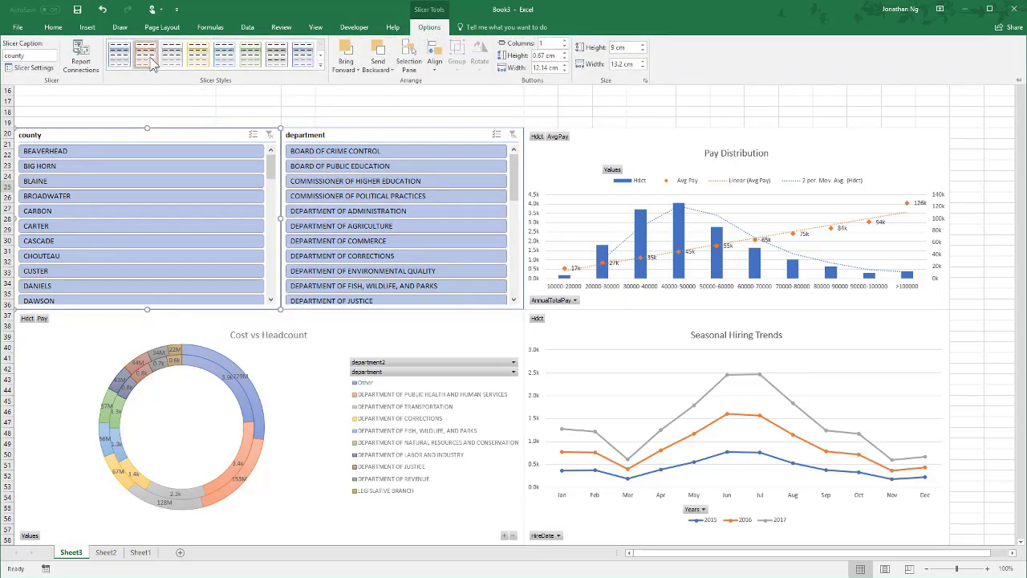
click(197, 55)
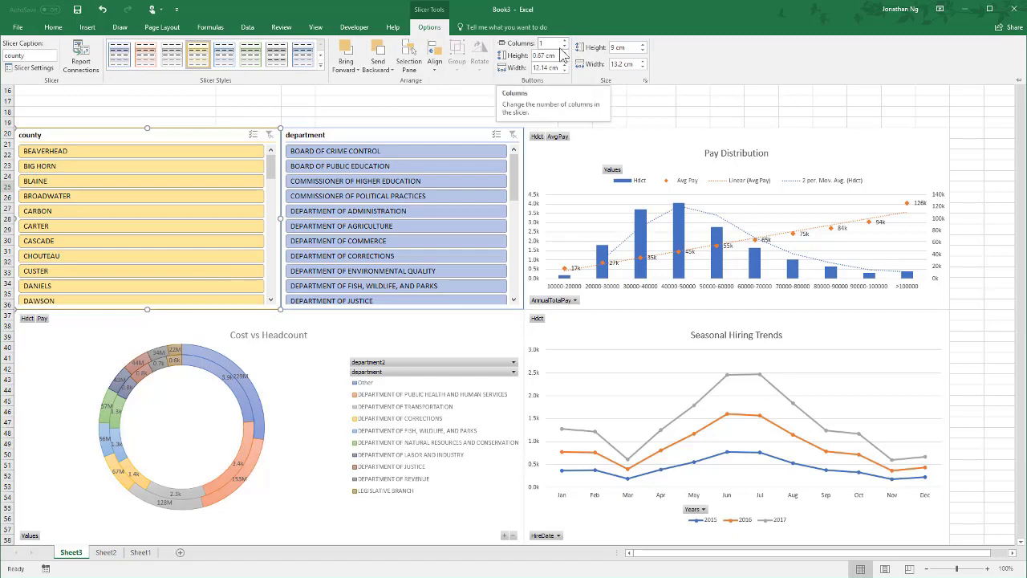
click(564, 41)
click(564, 41)
click(564, 41)
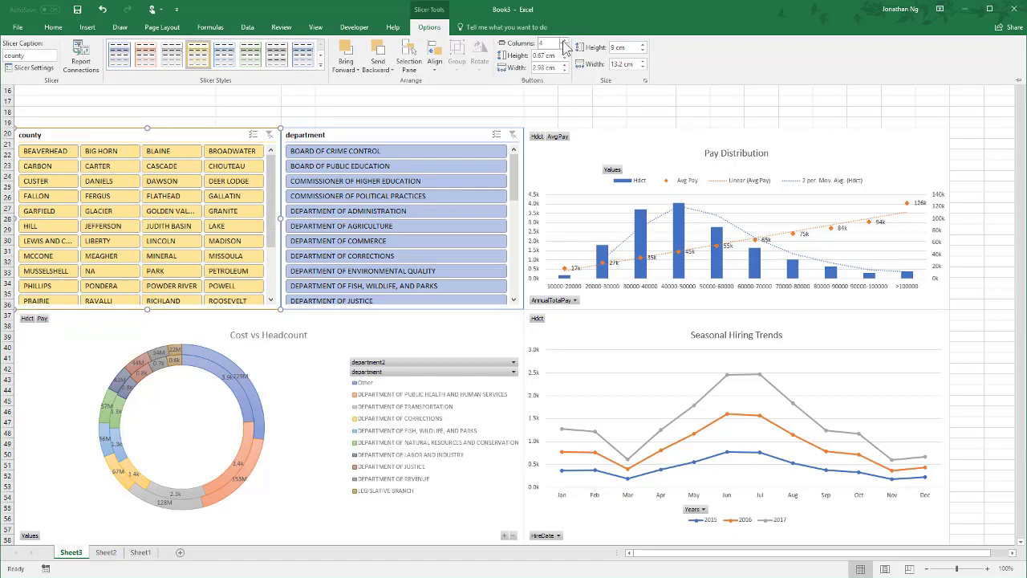
- Apply the light green style to the department slicer and set its buttons to 3 columns
click(379, 135)
click(358, 133)
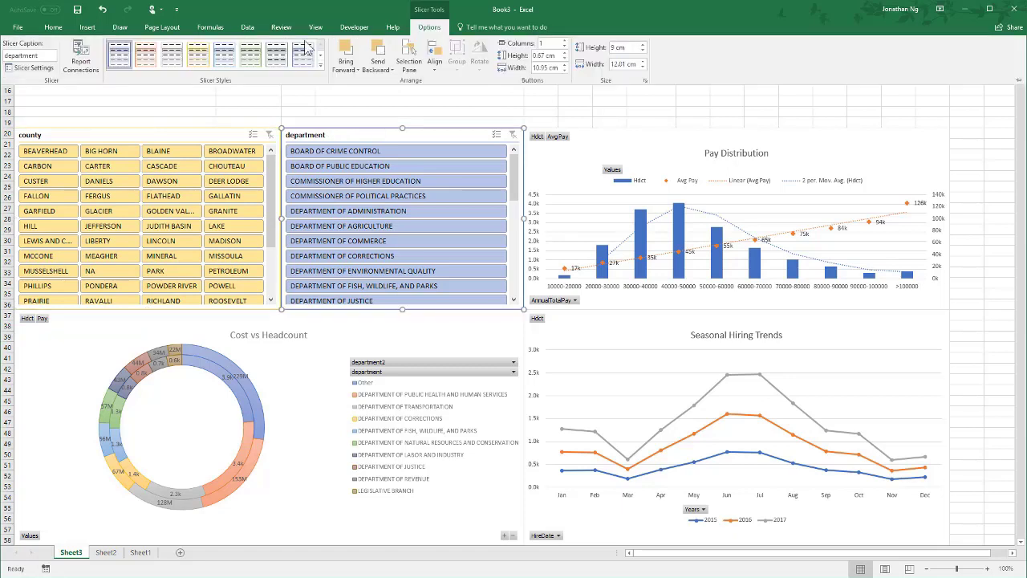
click(250, 54)
click(565, 42)
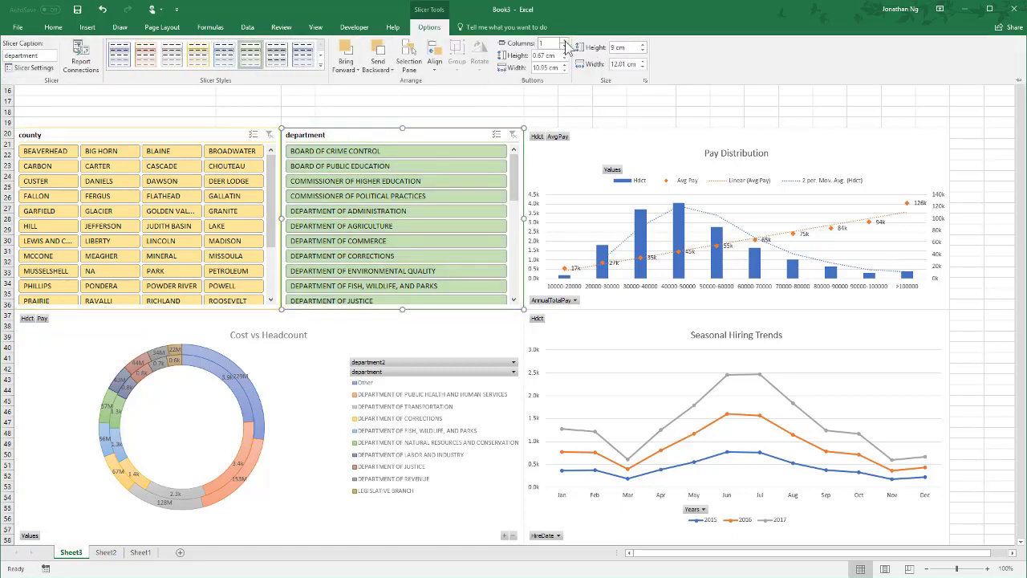
click(564, 42)
click(411, 119)
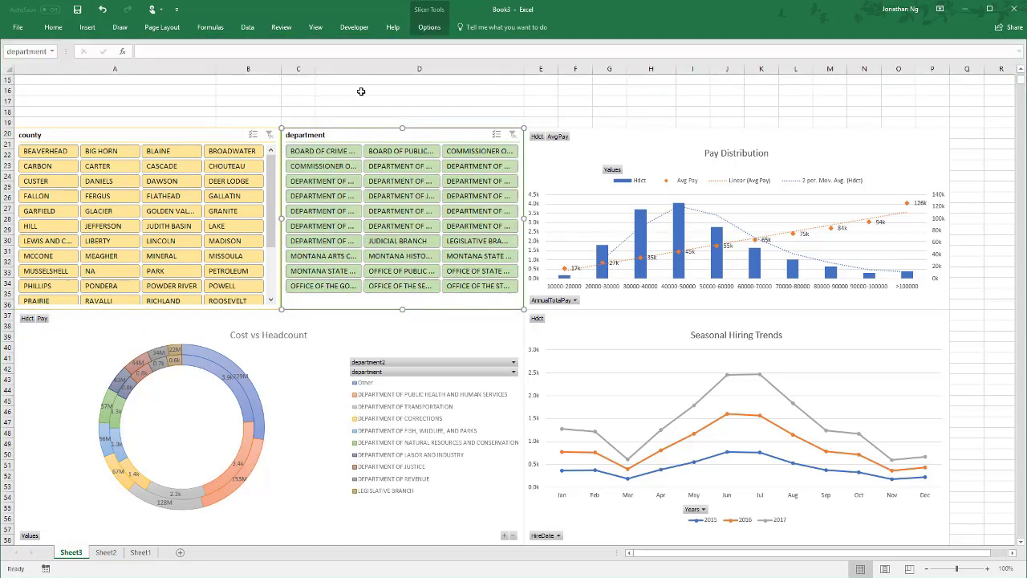
- Connect the department slicer to PivotTable5, PivotTable7 and PivotTable8 as well
click(427, 29)
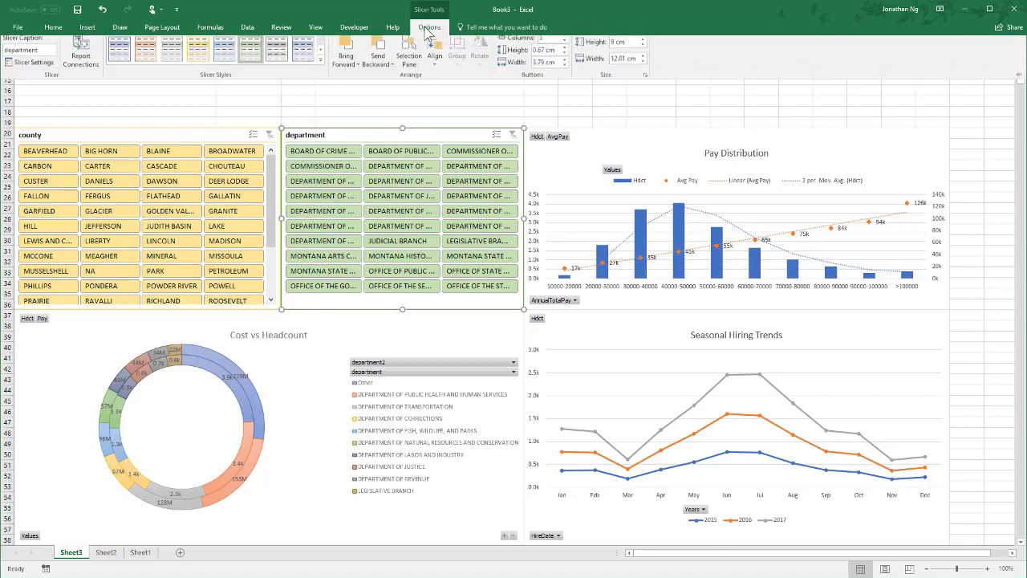
click(76, 69)
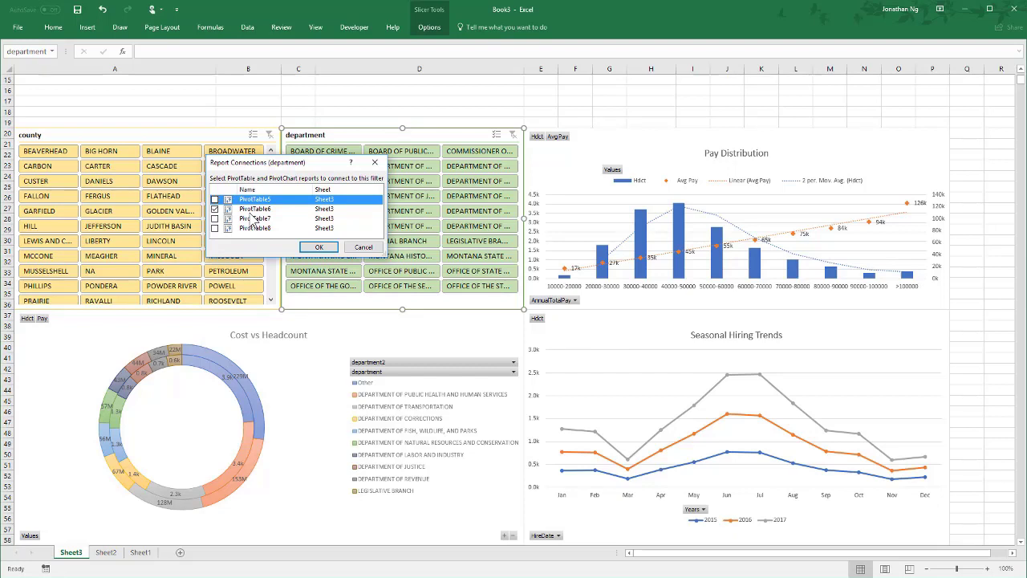
click(214, 199)
click(214, 218)
click(215, 228)
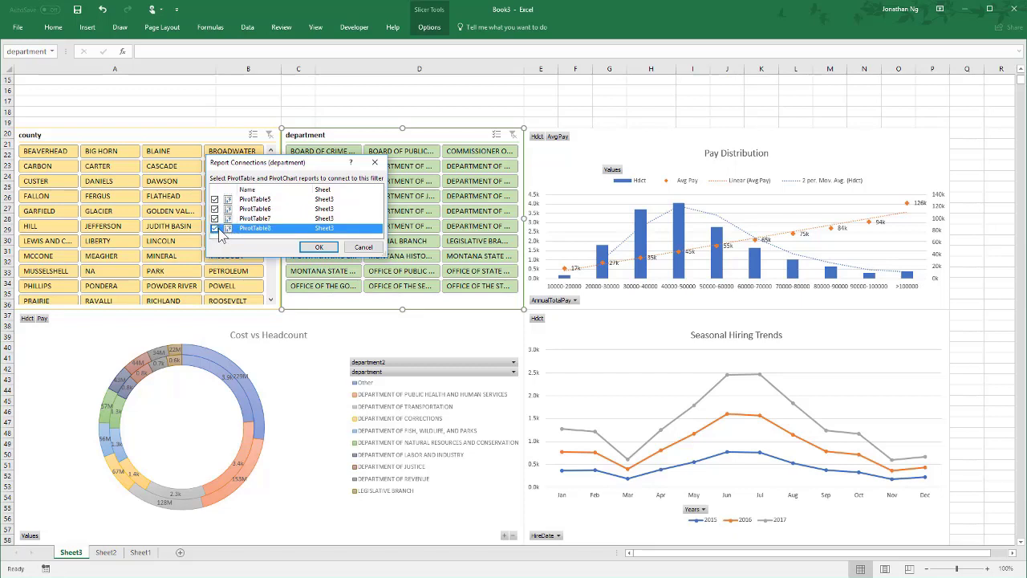
click(305, 248)
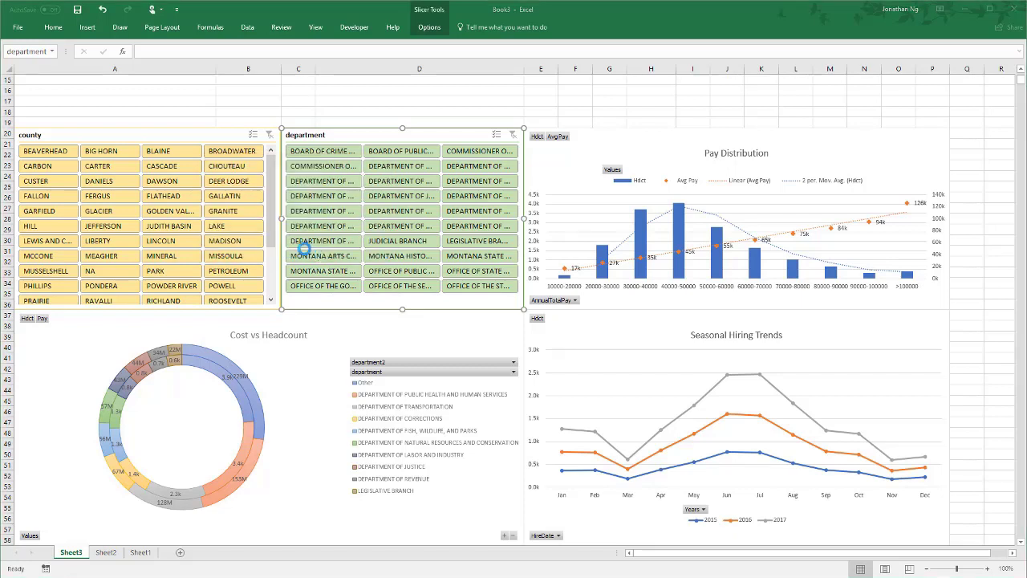
- Extend the county slicer's report connections to PivotTable5, PivotTable7 and PivotTable8
click(191, 138)
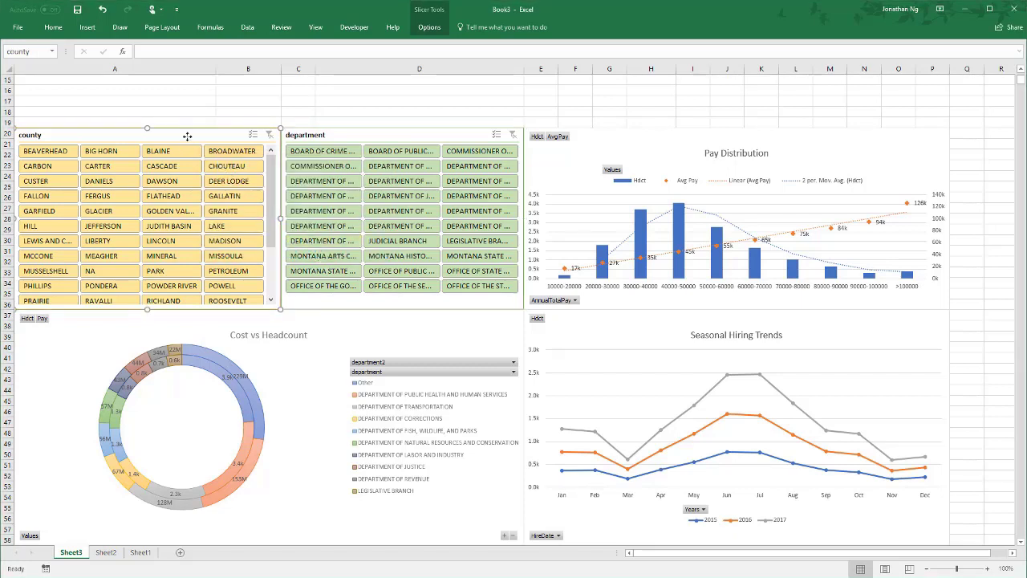
click(429, 27)
click(90, 64)
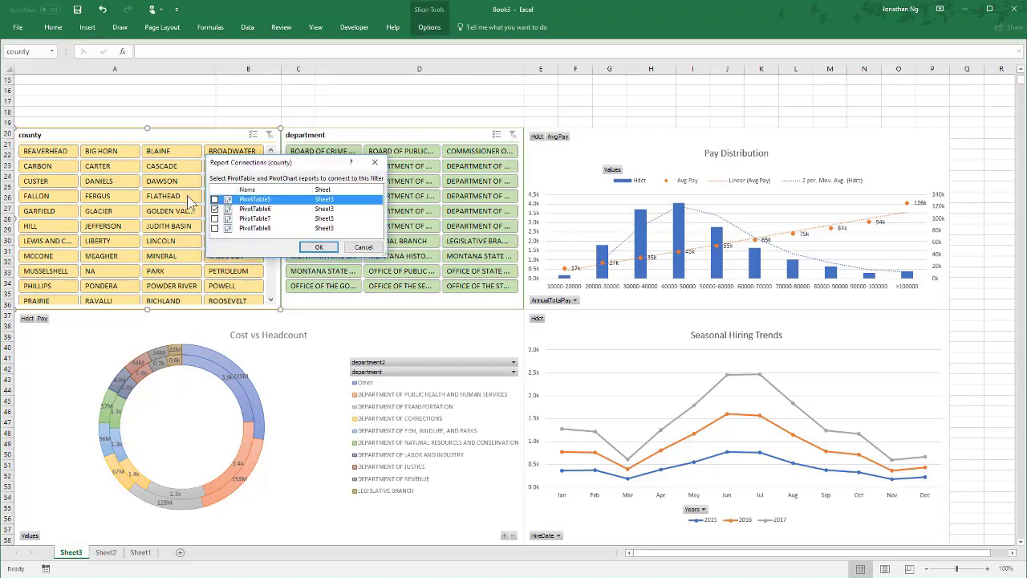
click(215, 199)
click(215, 218)
click(215, 228)
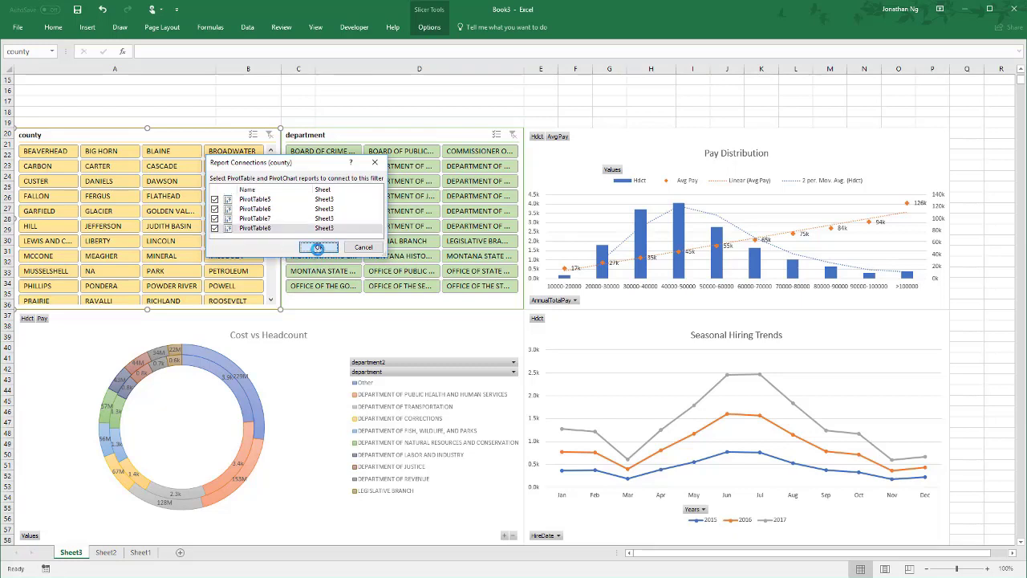
click(318, 247)
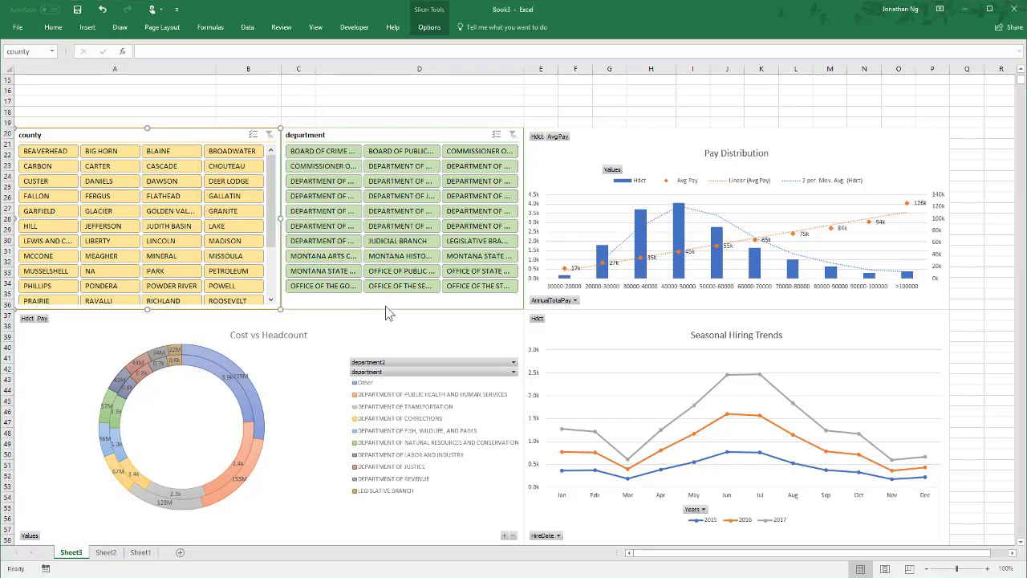
- Test the county slicer by filtering the dashboard to BEAVERHEAD and switching the filter to BIG HORN
click(55, 153)
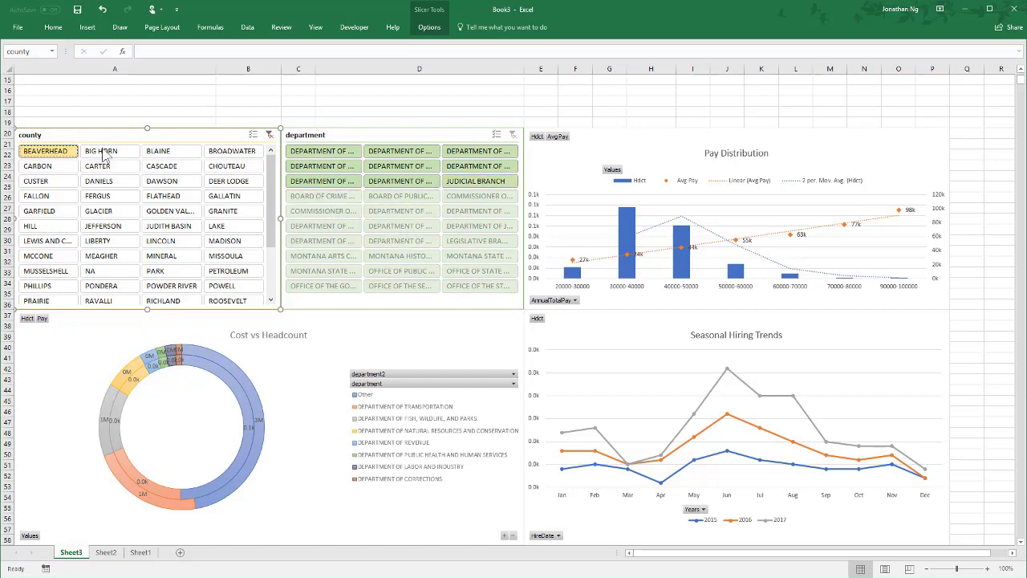
click(113, 154)
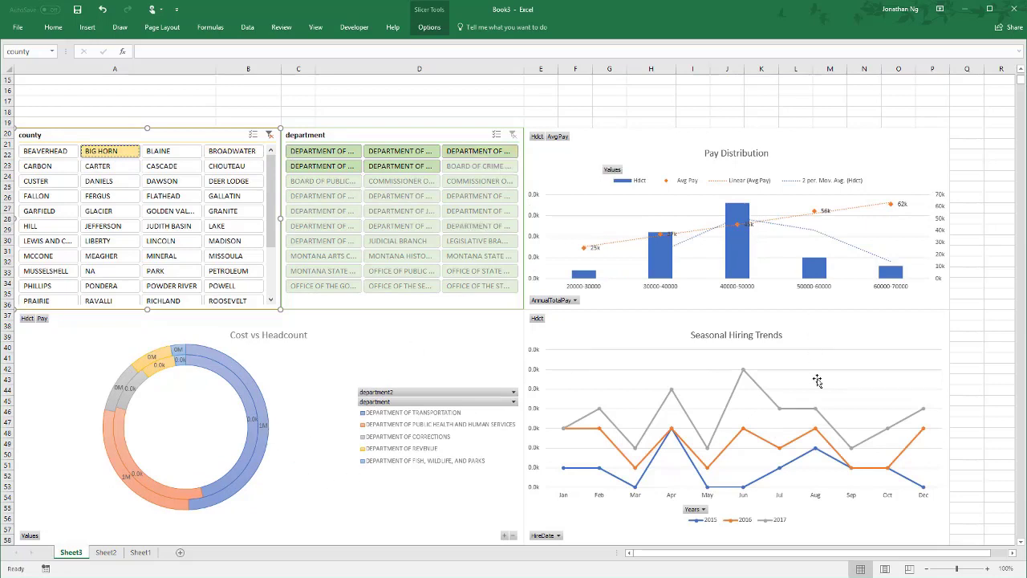
- Insert a HireDate timeline for the Cost vs Headcount chart
click(199, 451)
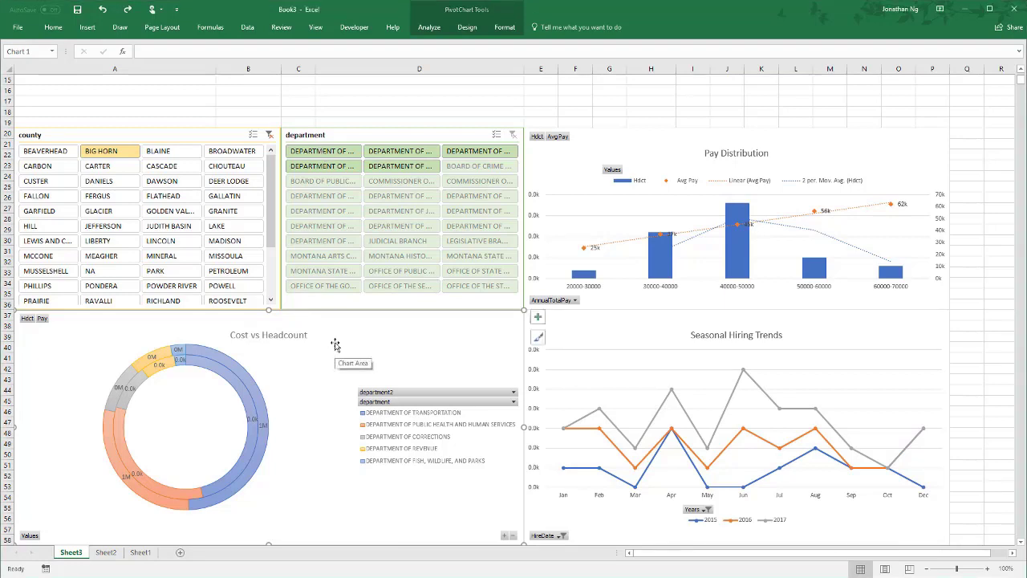
click(429, 27)
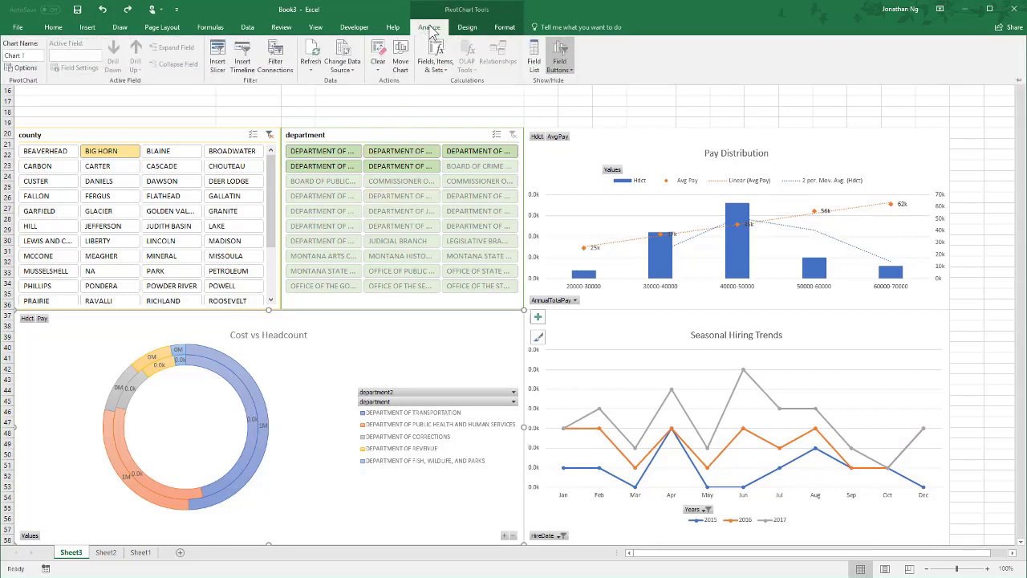
click(244, 67)
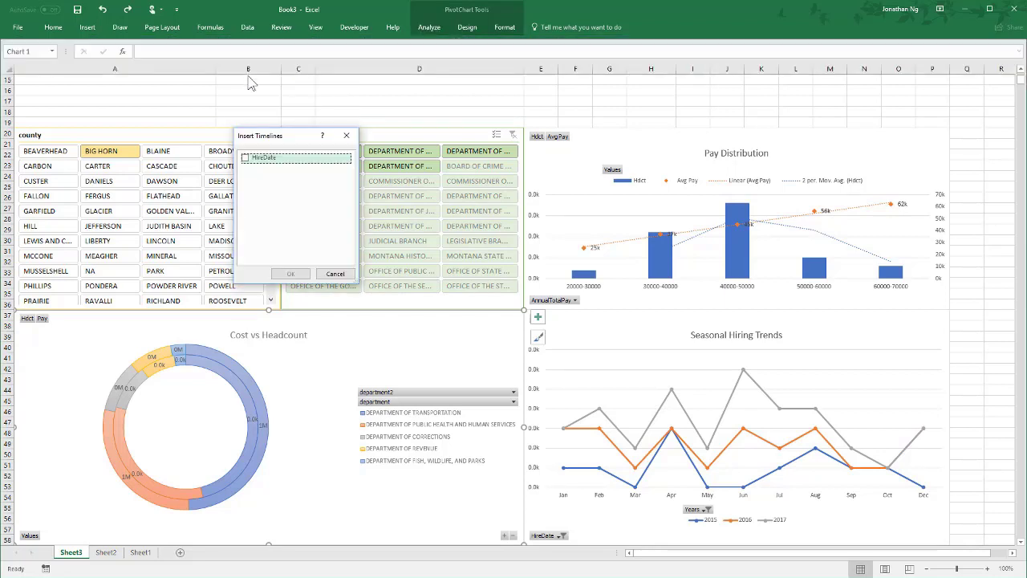
click(247, 158)
click(291, 275)
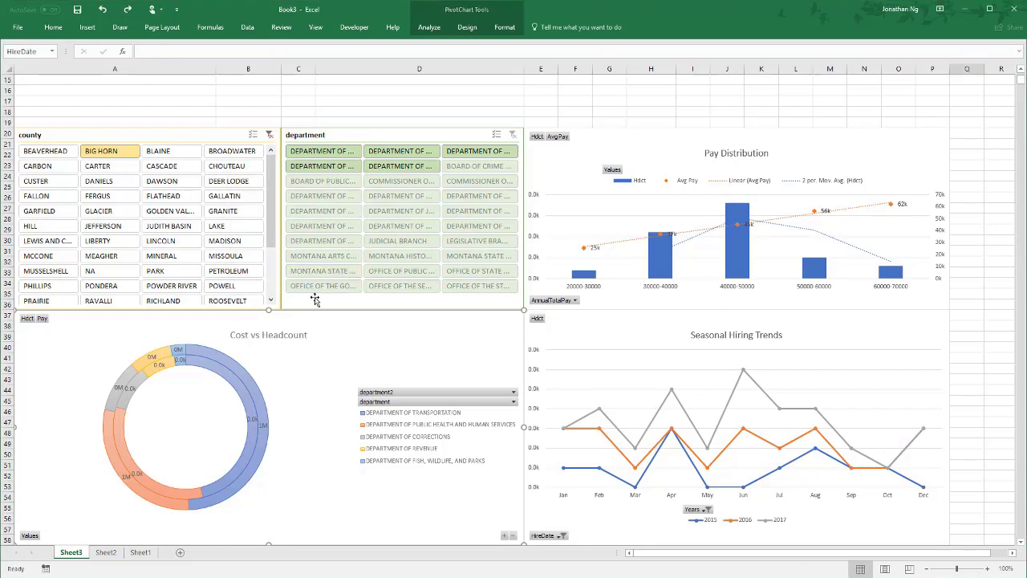
- Place the HireDate timeline above the slicers at rows 13 to 19 and stretch it across the full dashboard width
drag(476, 291, 275, 224)
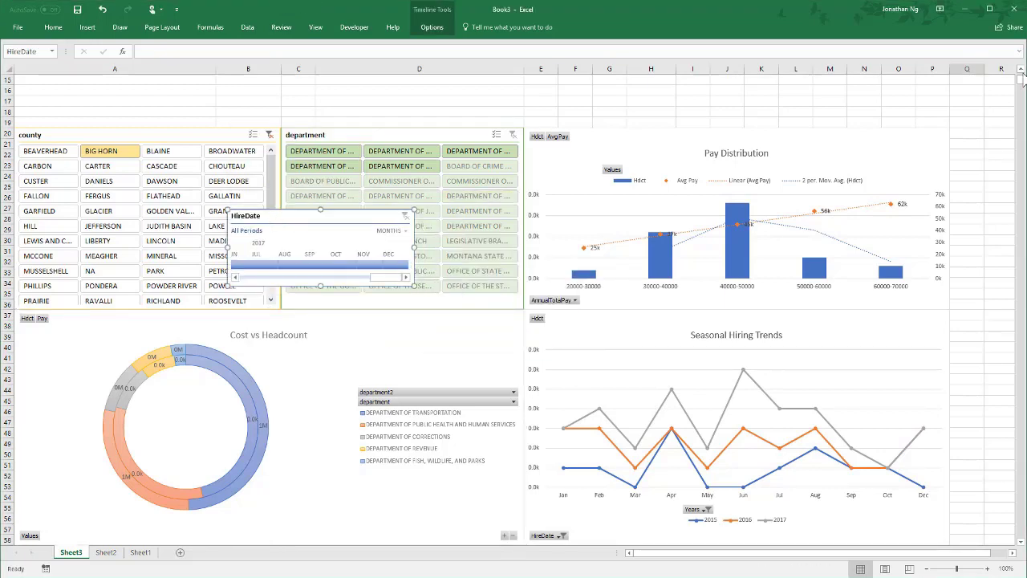
click(1021, 71)
click(1020, 71)
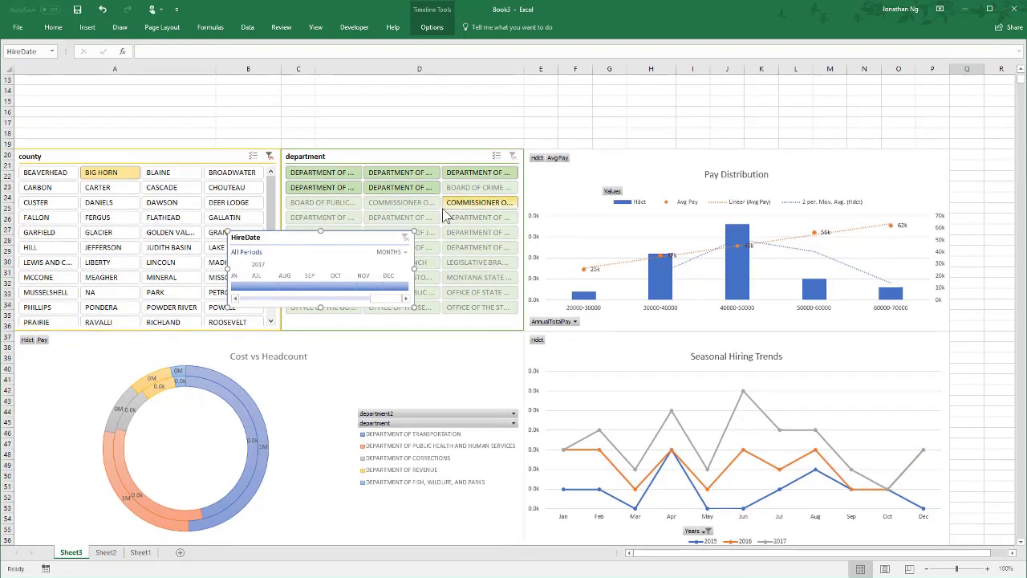
drag(356, 241, 129, 83)
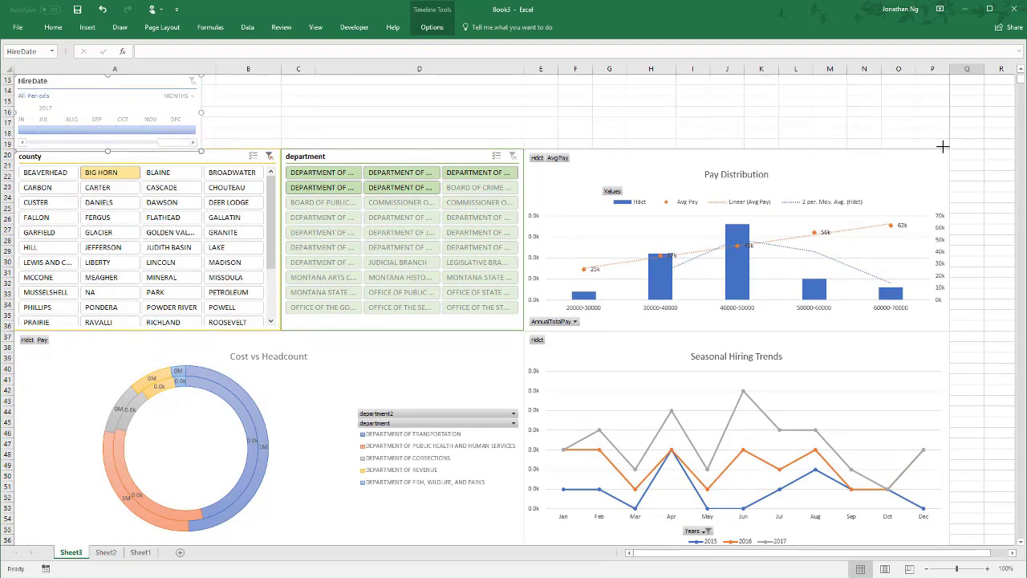
drag(946, 146, 946, 146)
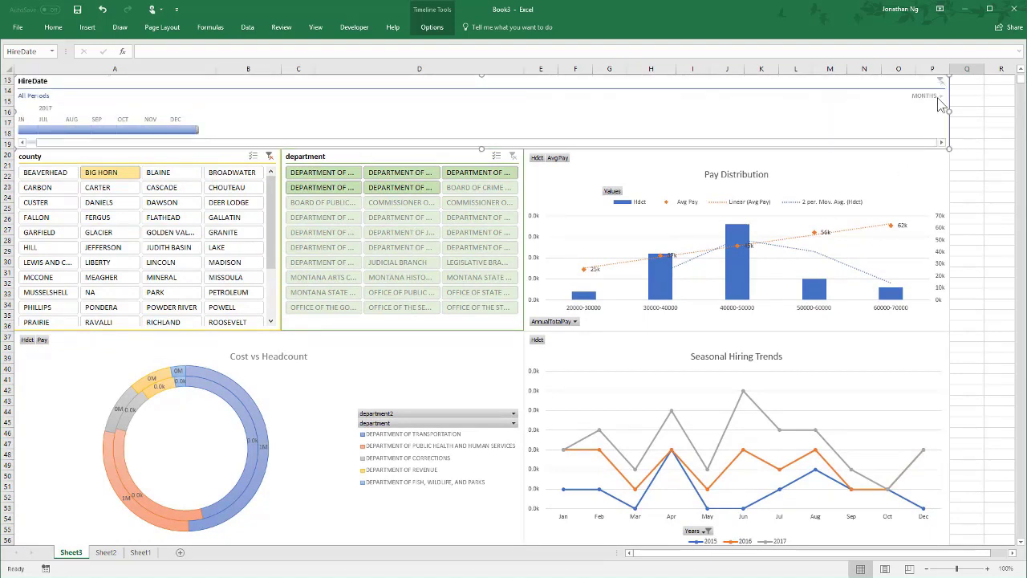
- Try the years and quarters levels on the HireDate timeline and return it to months, showing the range from January 2015
click(939, 96)
click(939, 109)
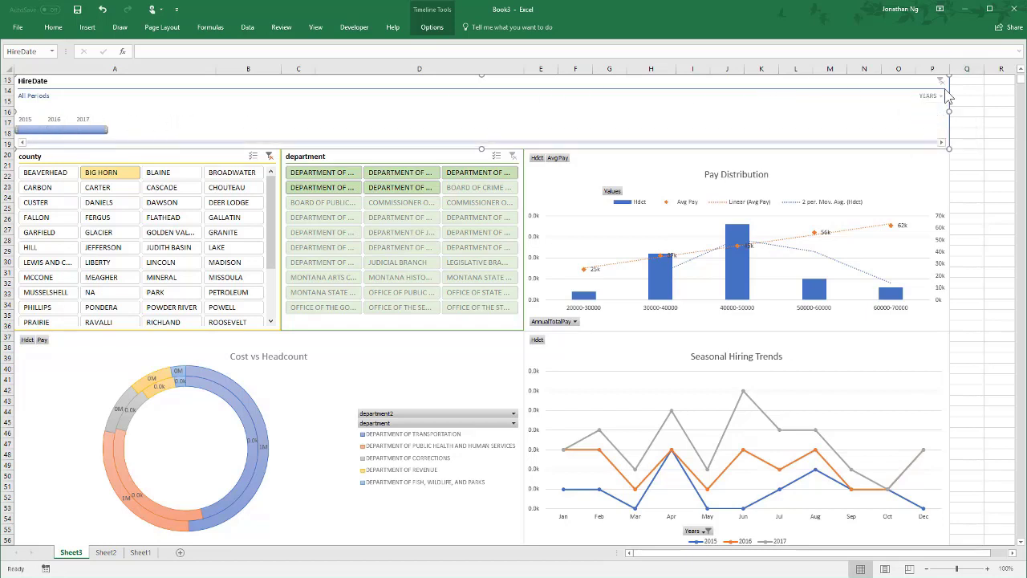
click(931, 96)
click(940, 122)
click(927, 97)
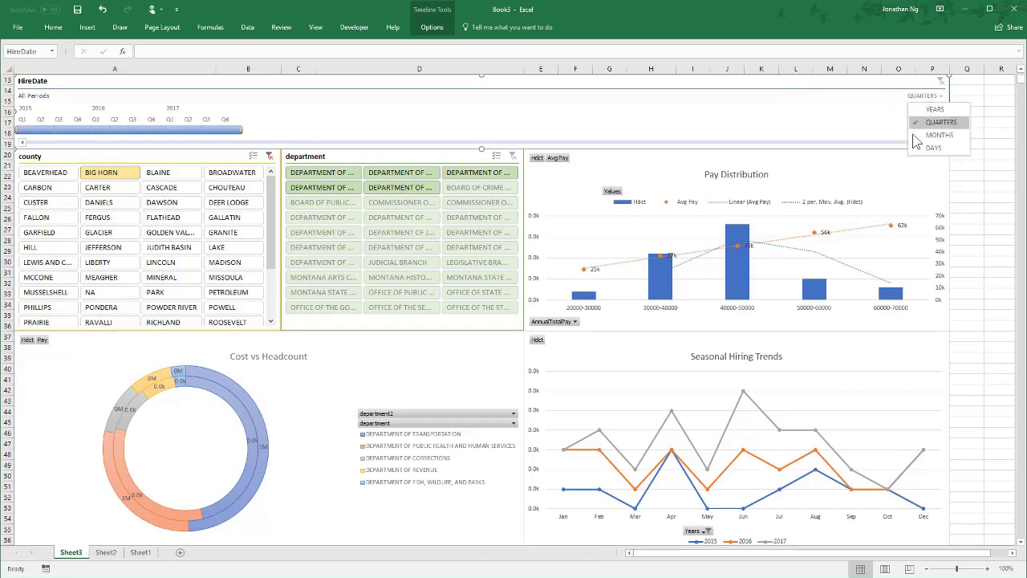
click(912, 134)
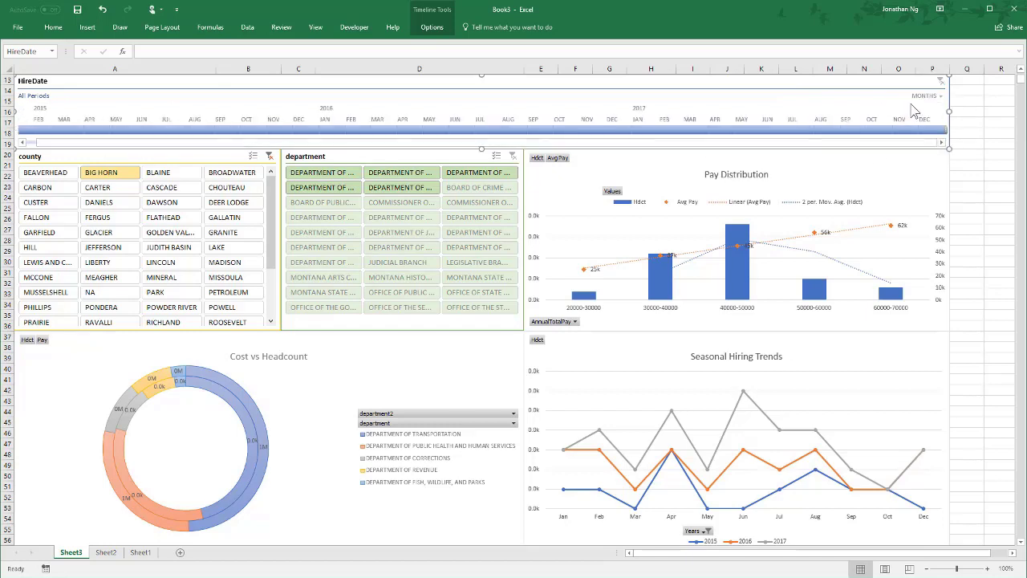
drag(99, 144, 75, 143)
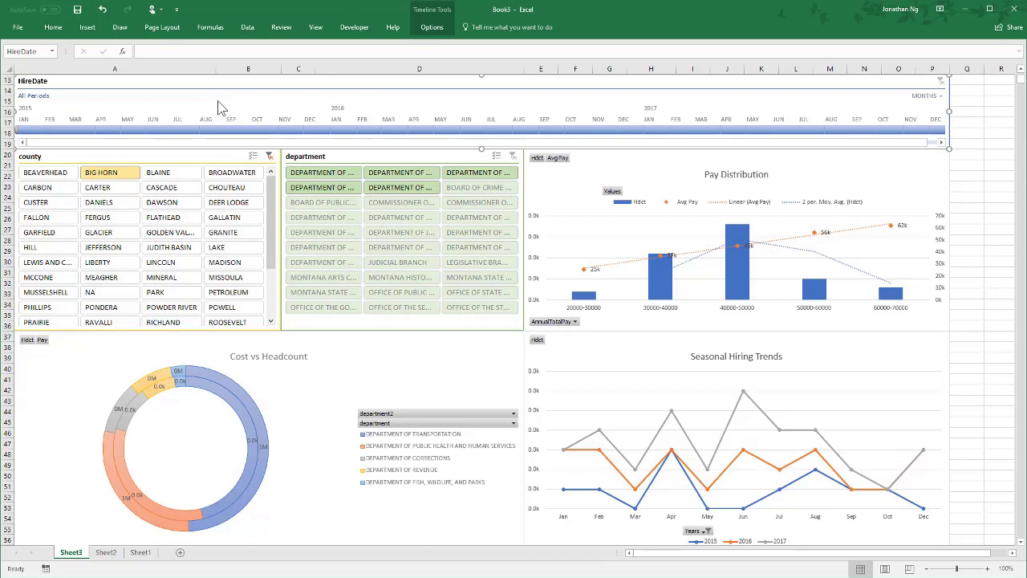
- Connect the HireDate timeline to PivotTable5, PivotTable7 and PivotTable8 in addition to PivotTable6
click(431, 27)
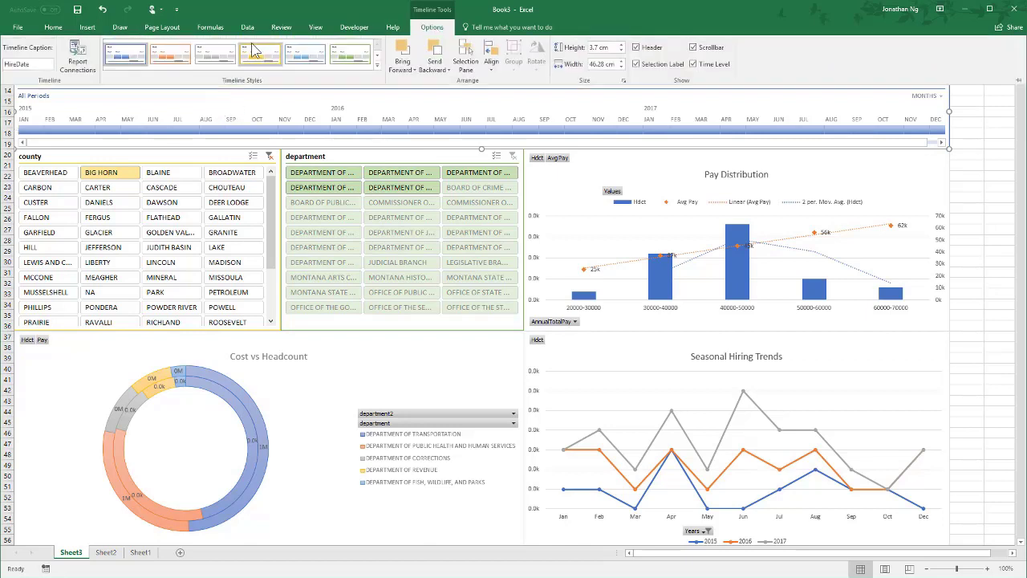
click(80, 62)
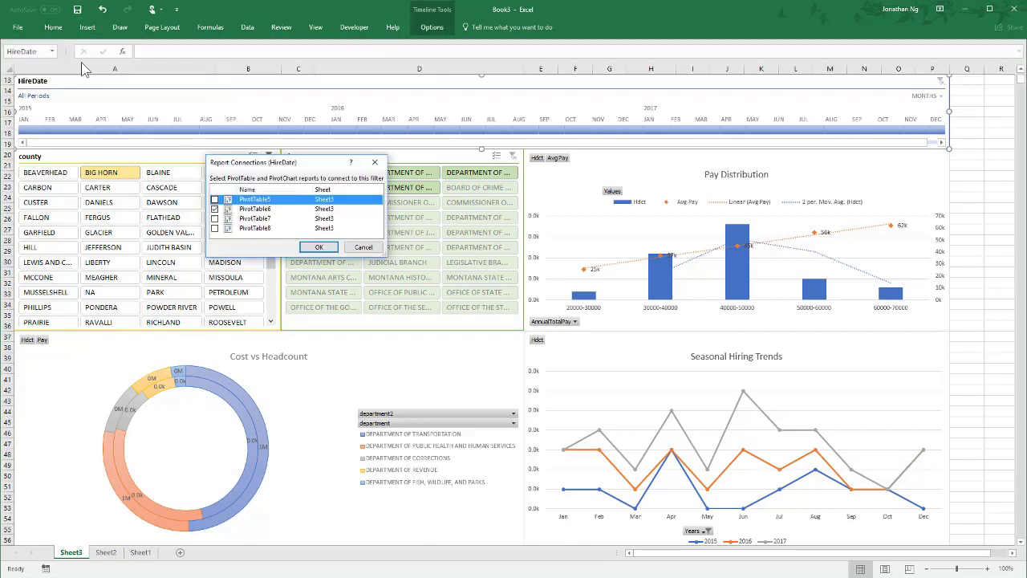
click(214, 199)
click(220, 218)
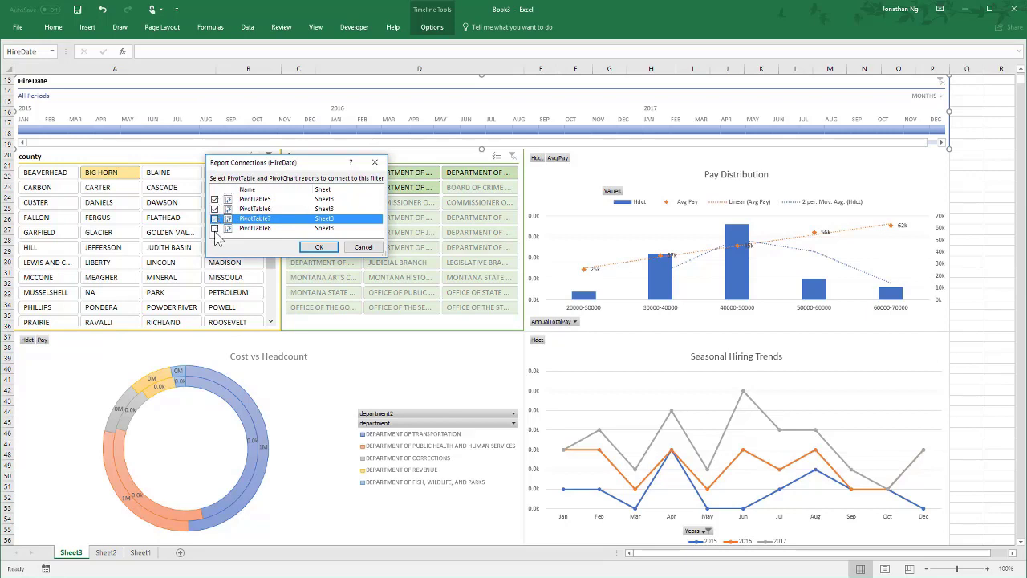
click(214, 228)
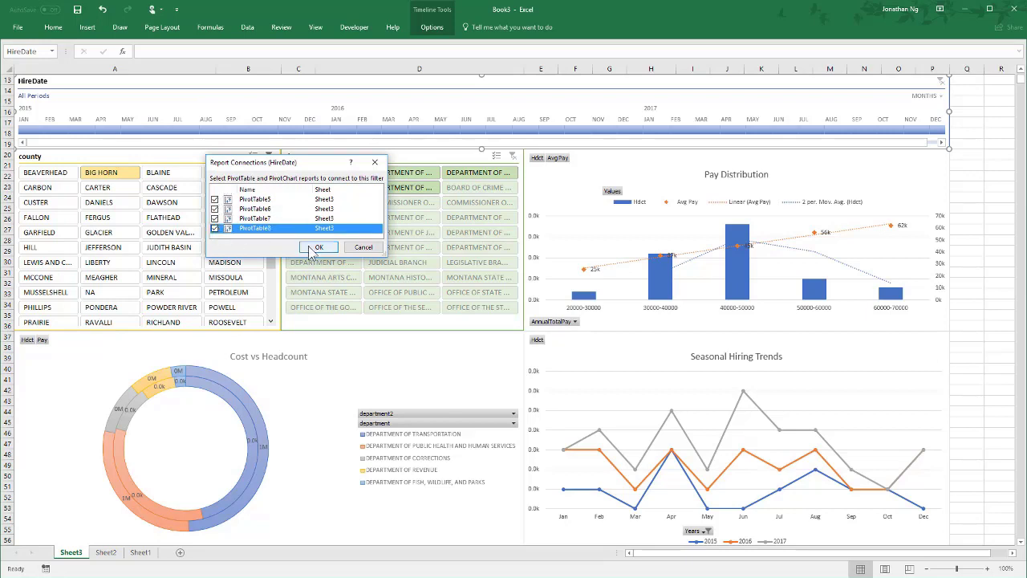
click(317, 247)
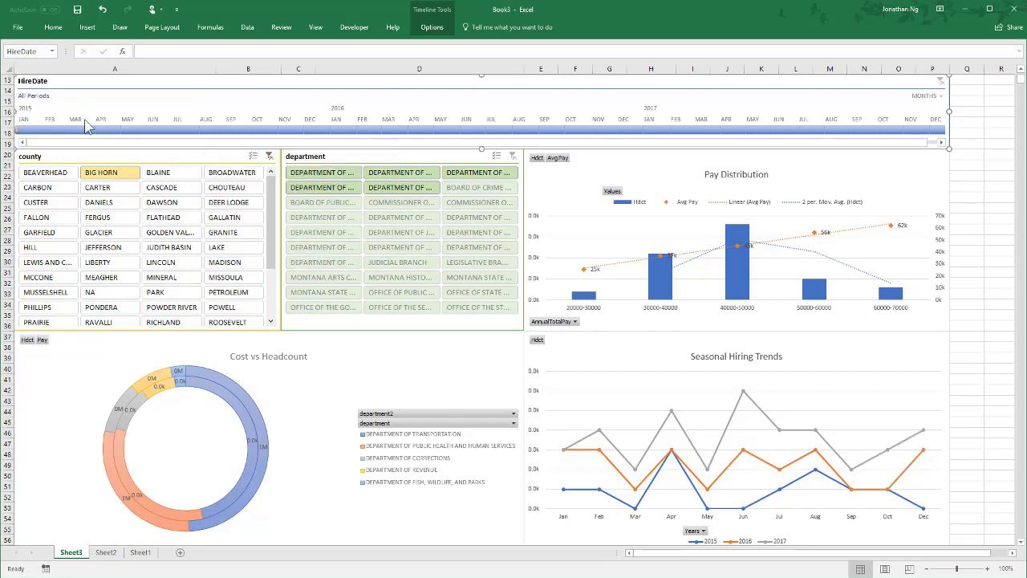
- Filter the dashboard to hire dates from April 2015 to January 2017 with the timeline
drag(107, 130, 660, 138)
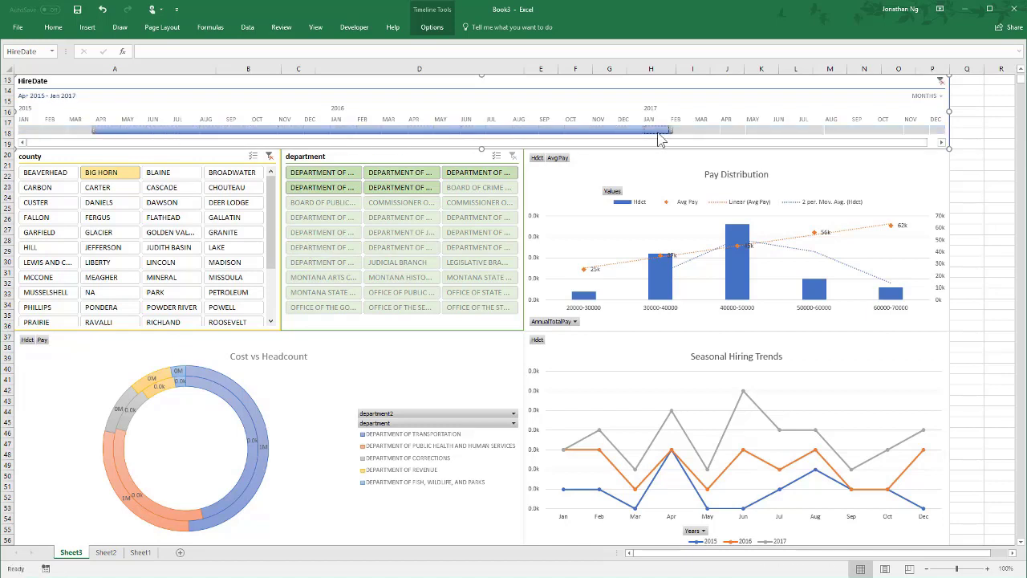